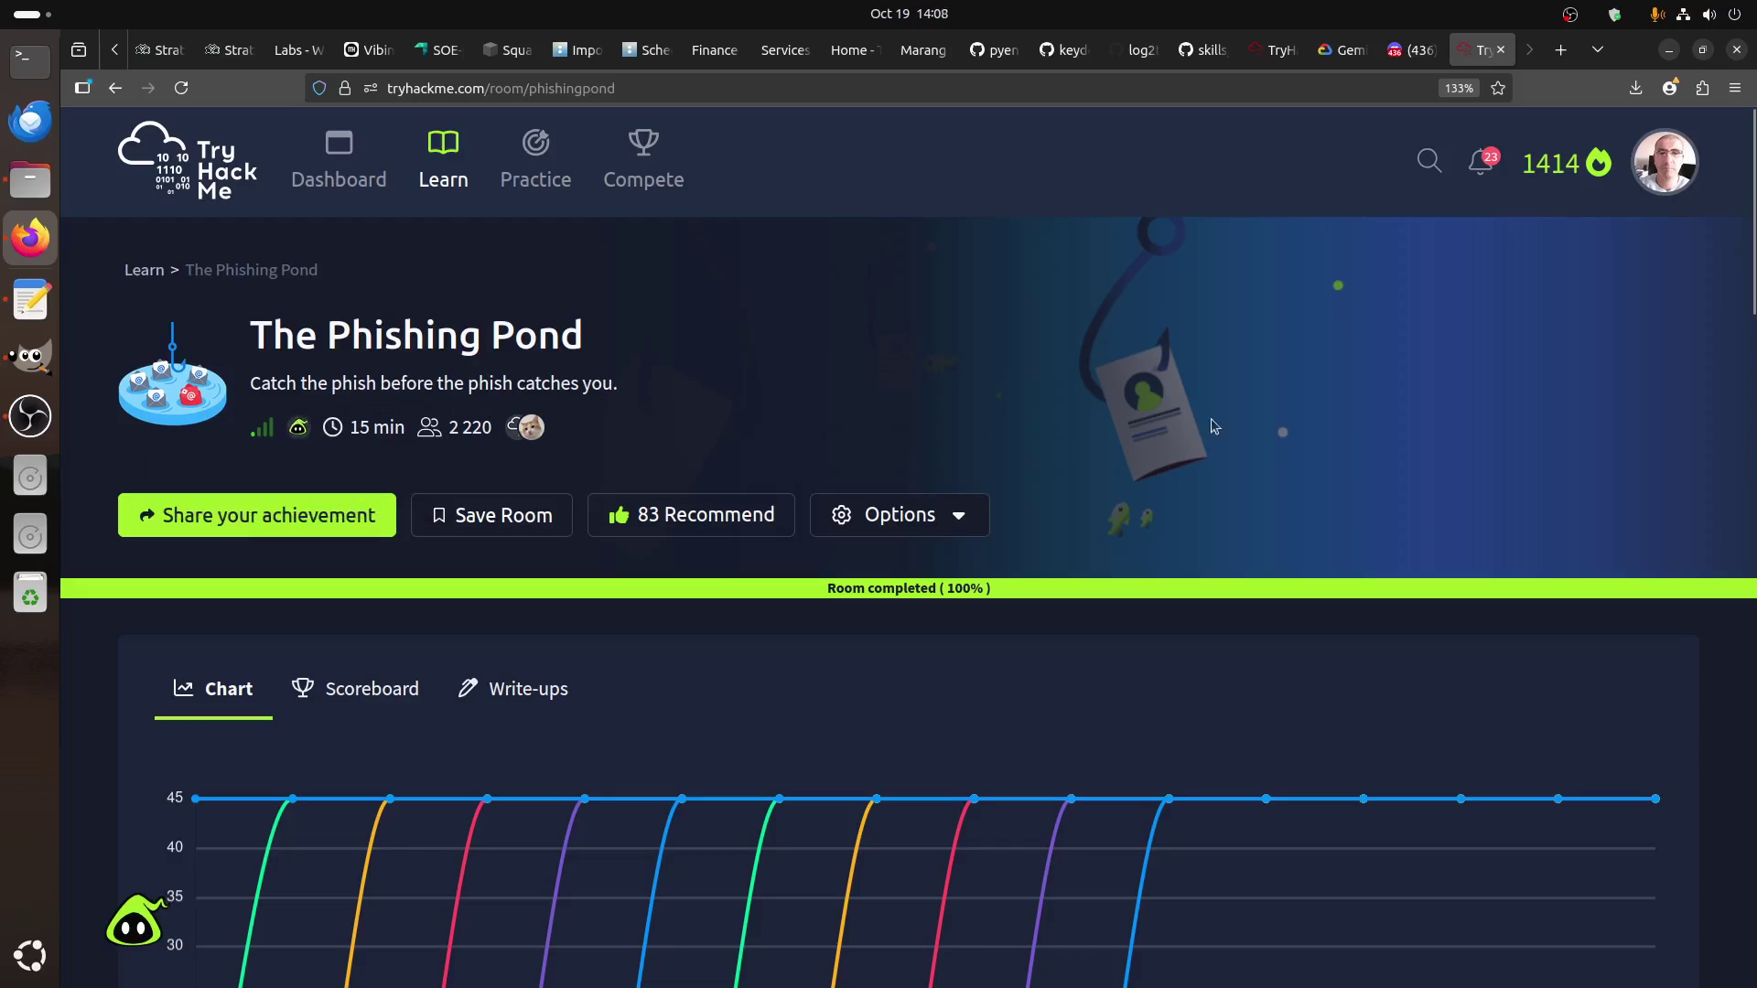
pyautogui.scroll(-5, 1753, 360)
pyautogui.moveTo(1752, 360); pyautogui.dragTo(1752, 673)
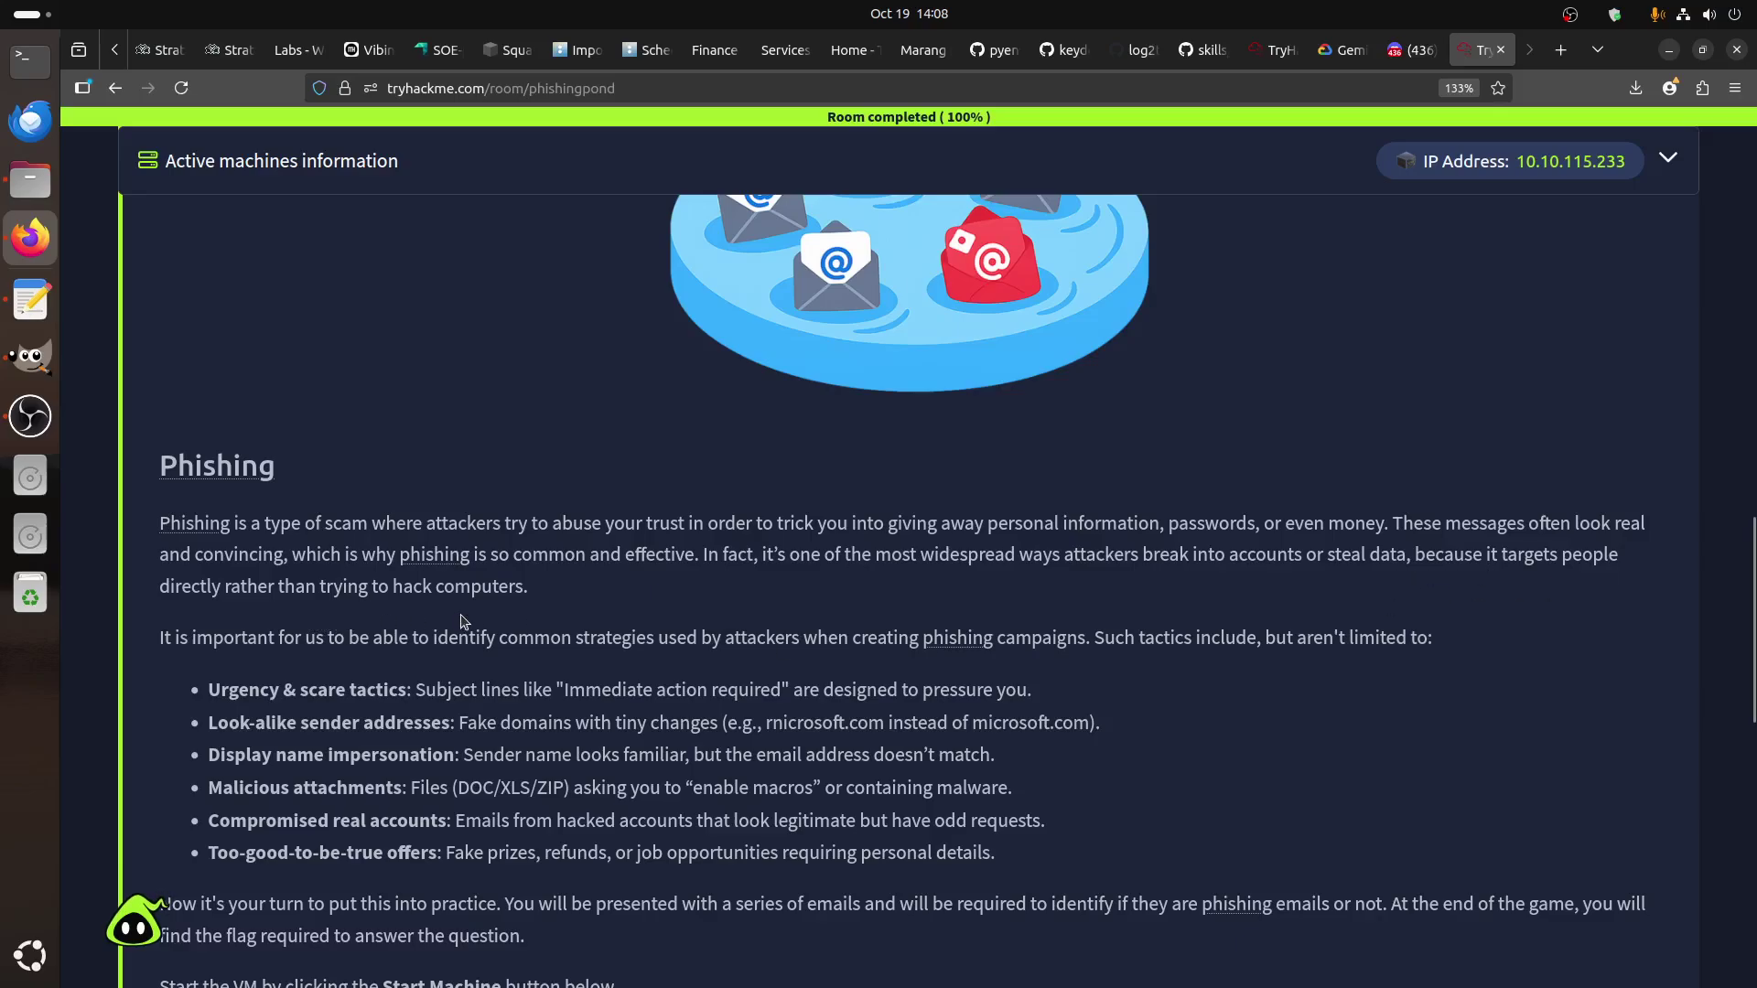
pyautogui.scroll(-1, 462, 620)
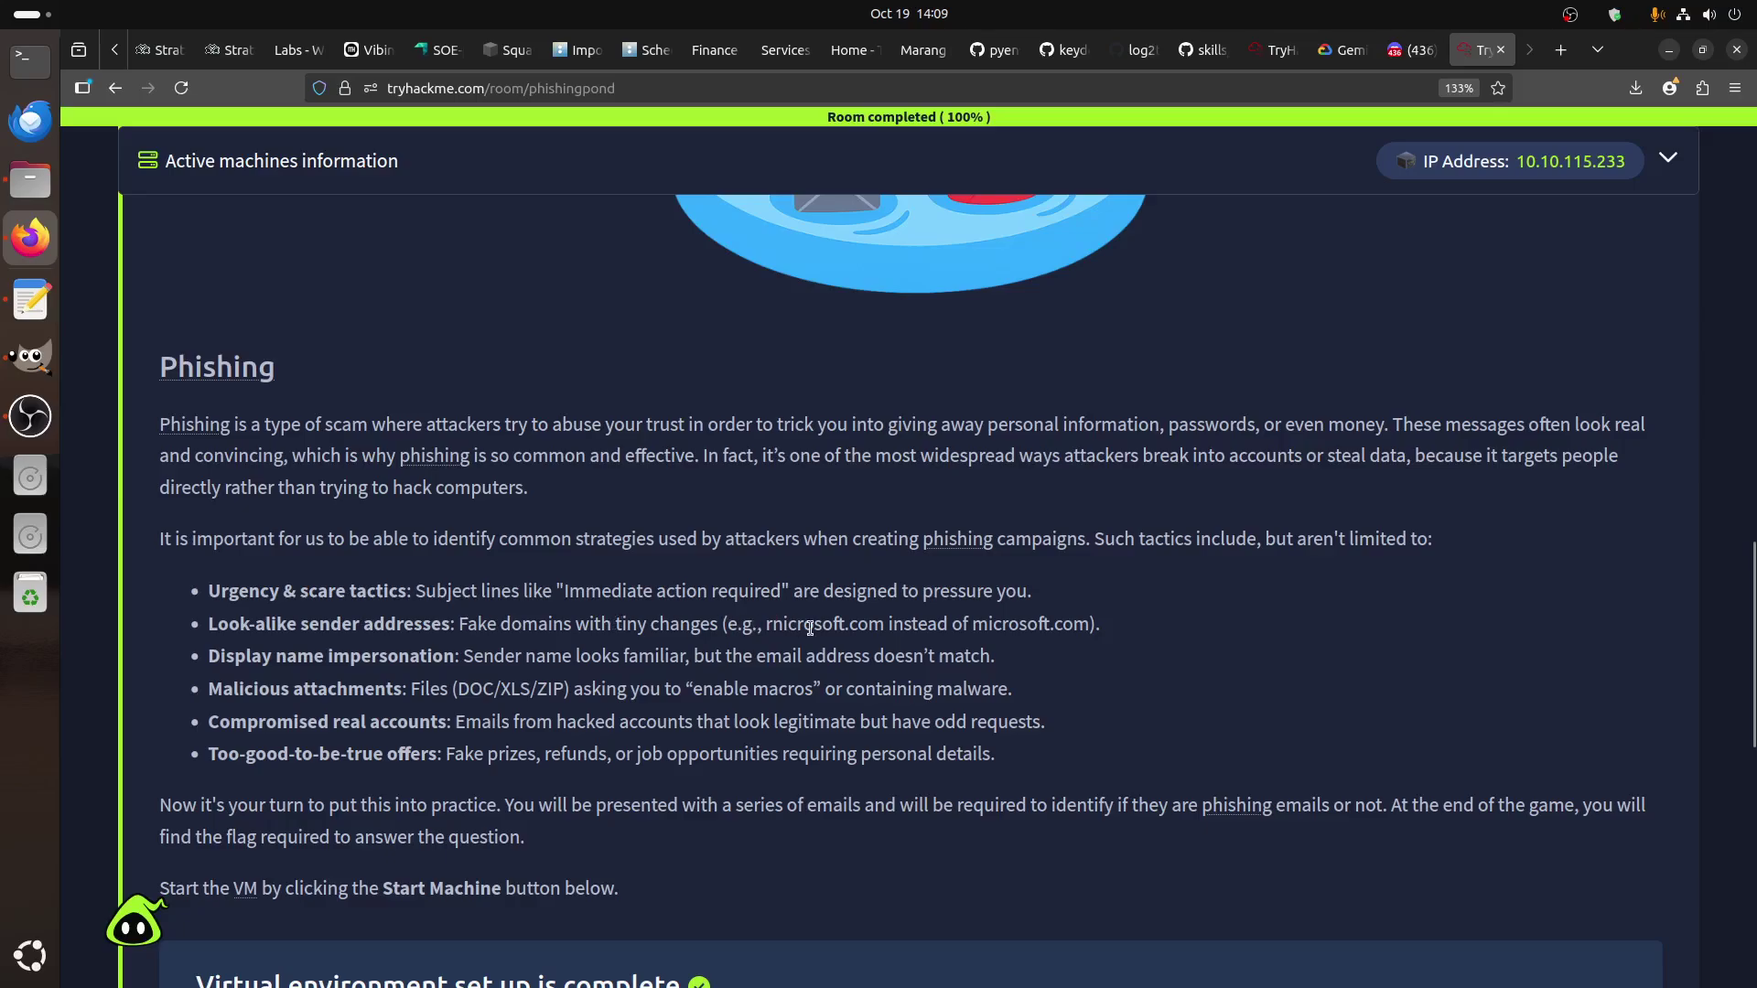
# - Highlight the rnicrosoft.com look-alike domain and compromised-accounts explanations in the room text
pyautogui.moveTo(803, 623); pyautogui.dragTo(893, 626)
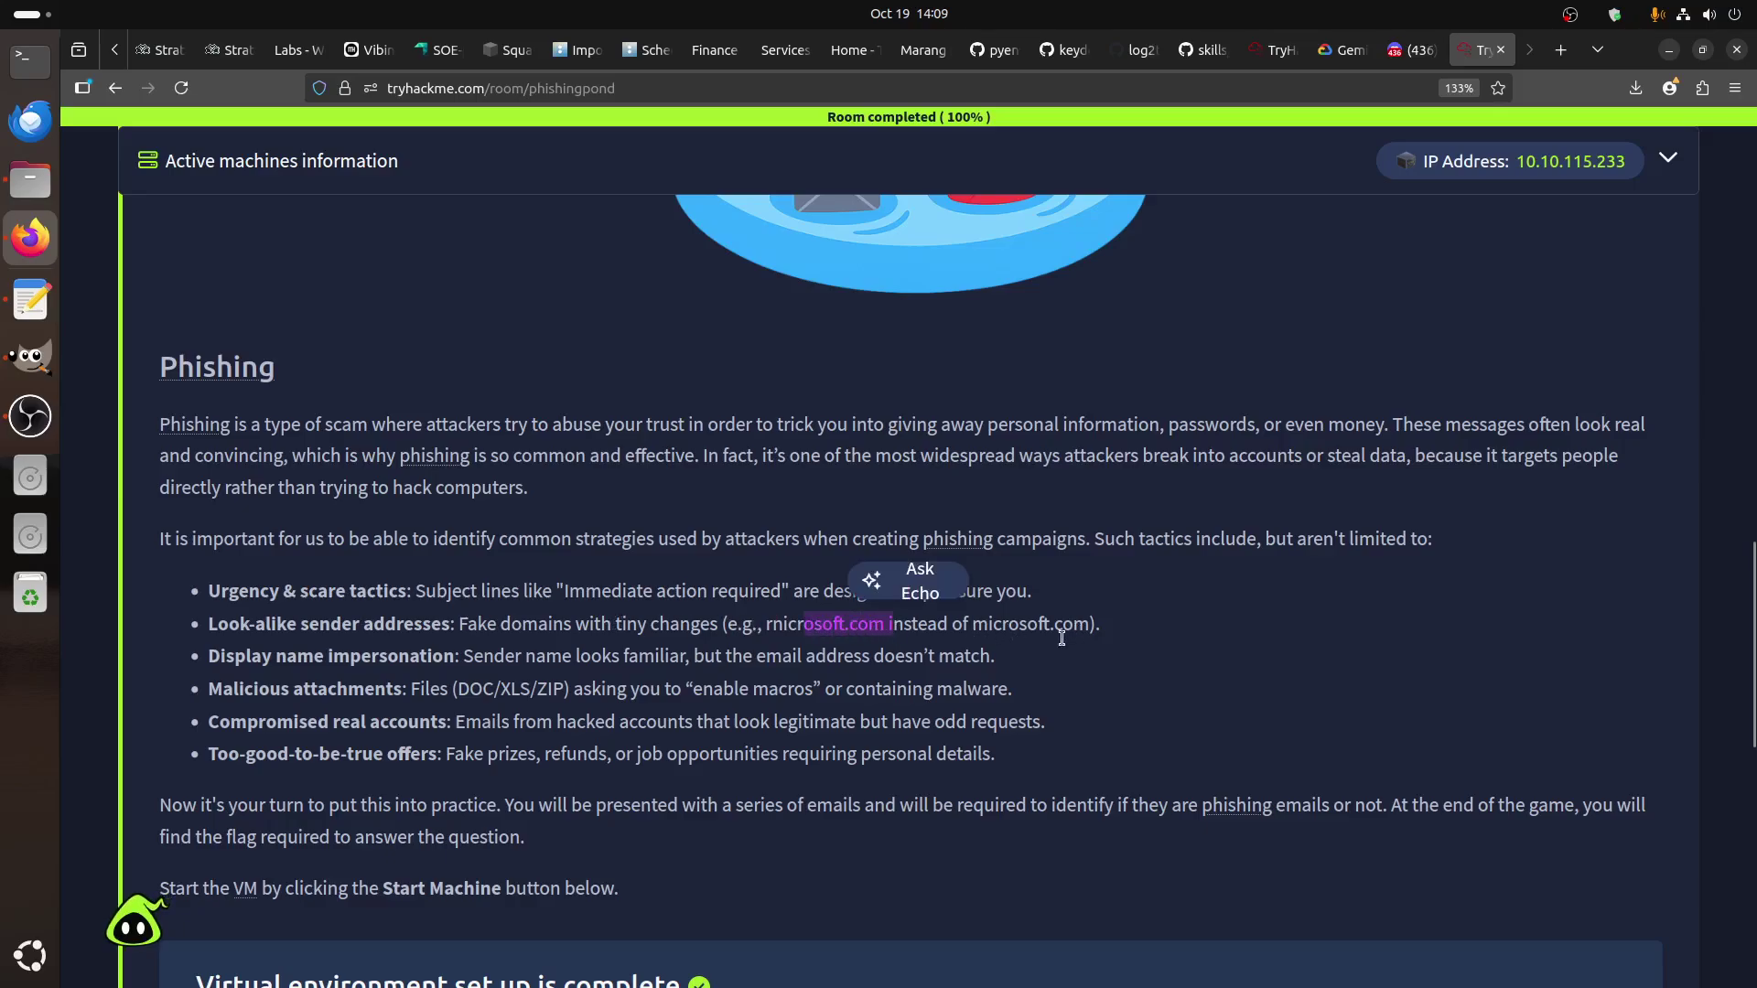
pyautogui.click(299, 679)
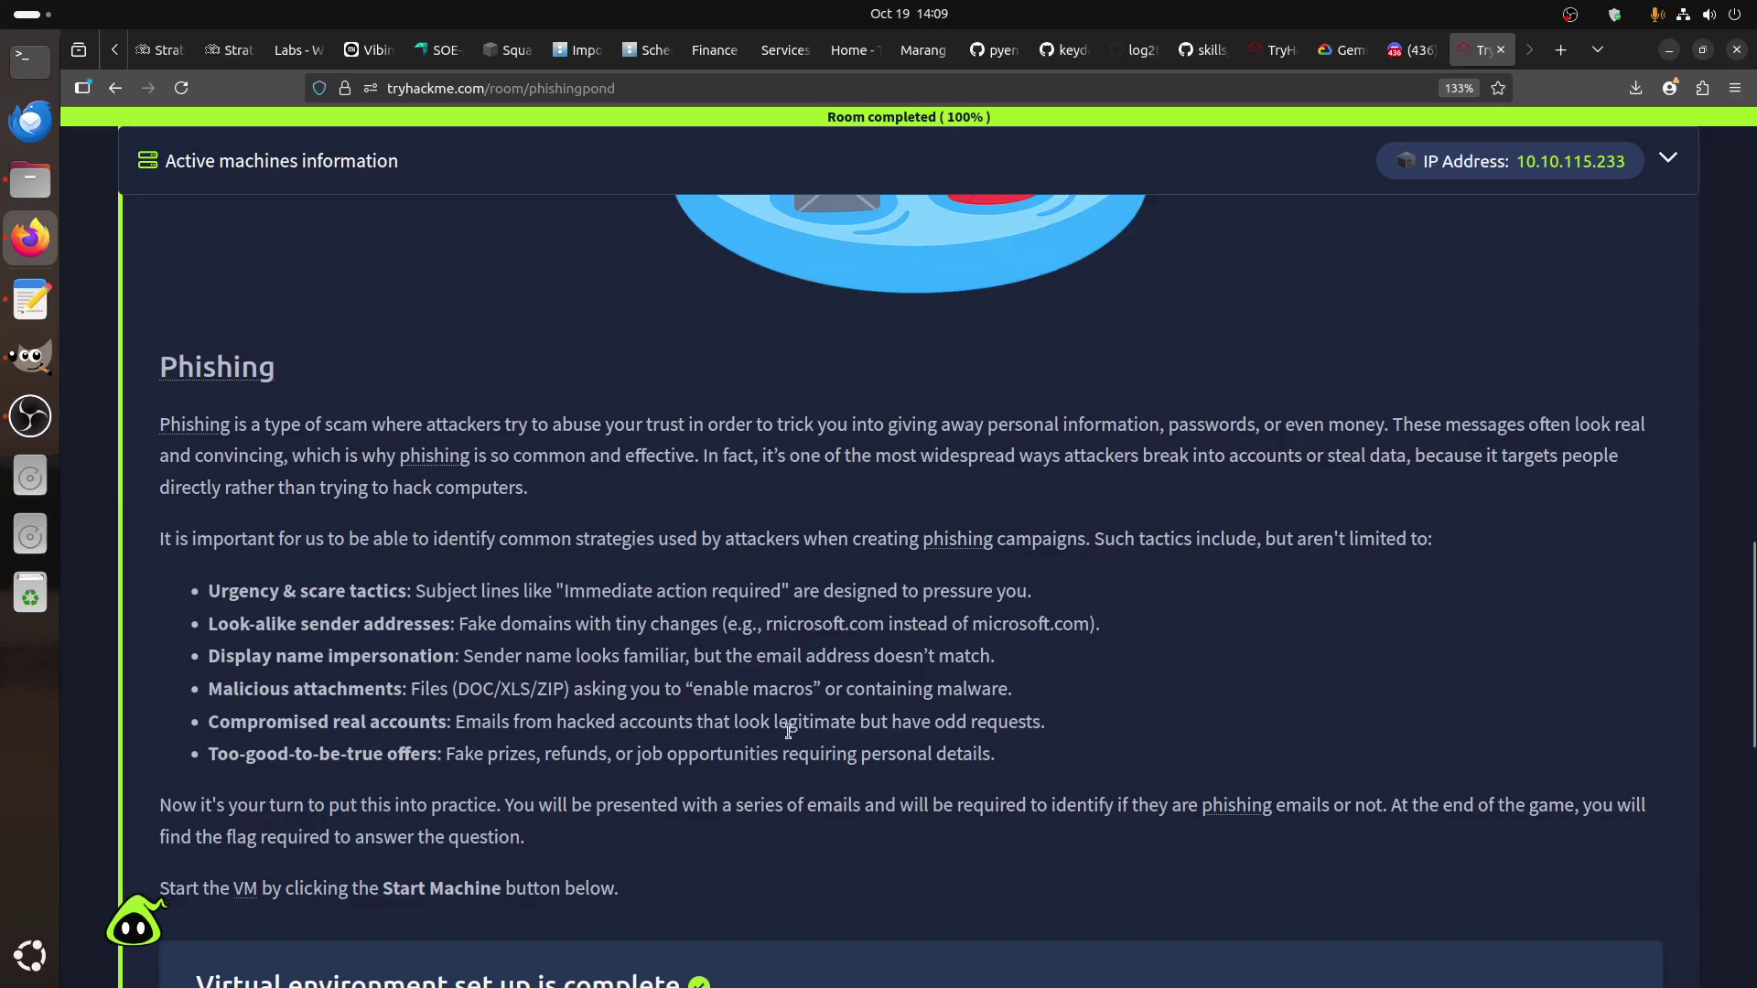
pyautogui.moveTo(1060, 727); pyautogui.dragTo(760, 725)
pyautogui.click(611, 751)
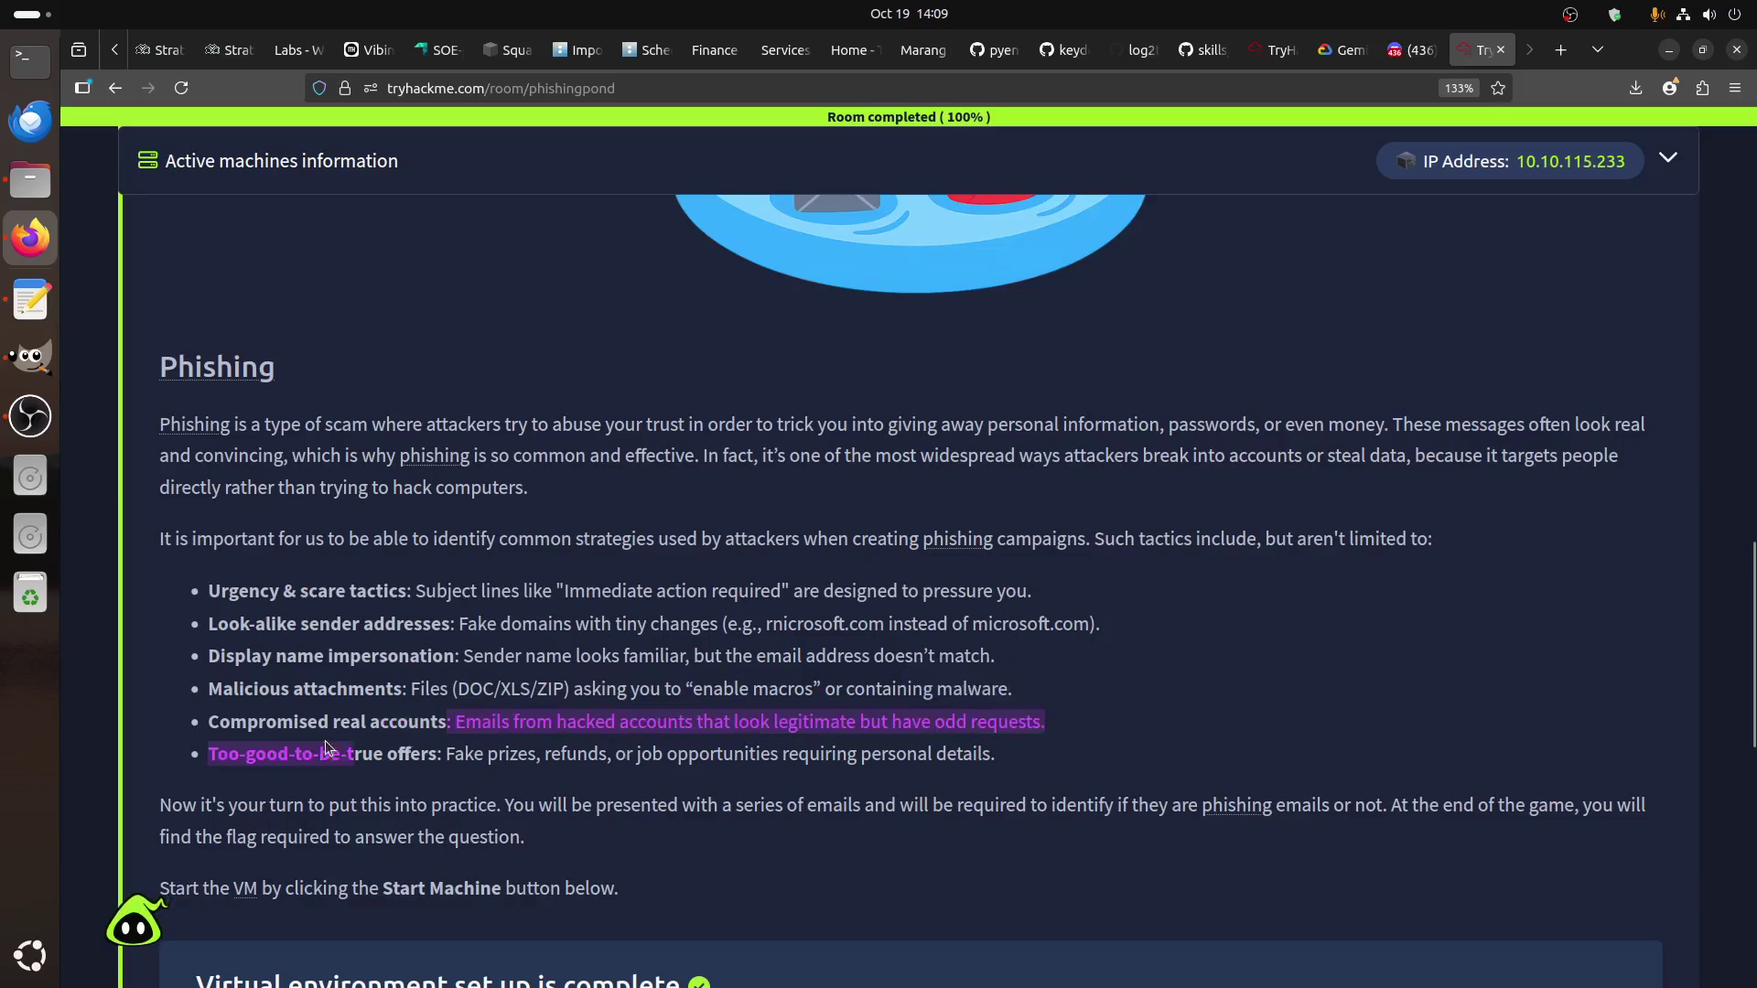
pyautogui.moveTo(447, 724); pyautogui.dragTo(226, 749)
pyautogui.click(1039, 748)
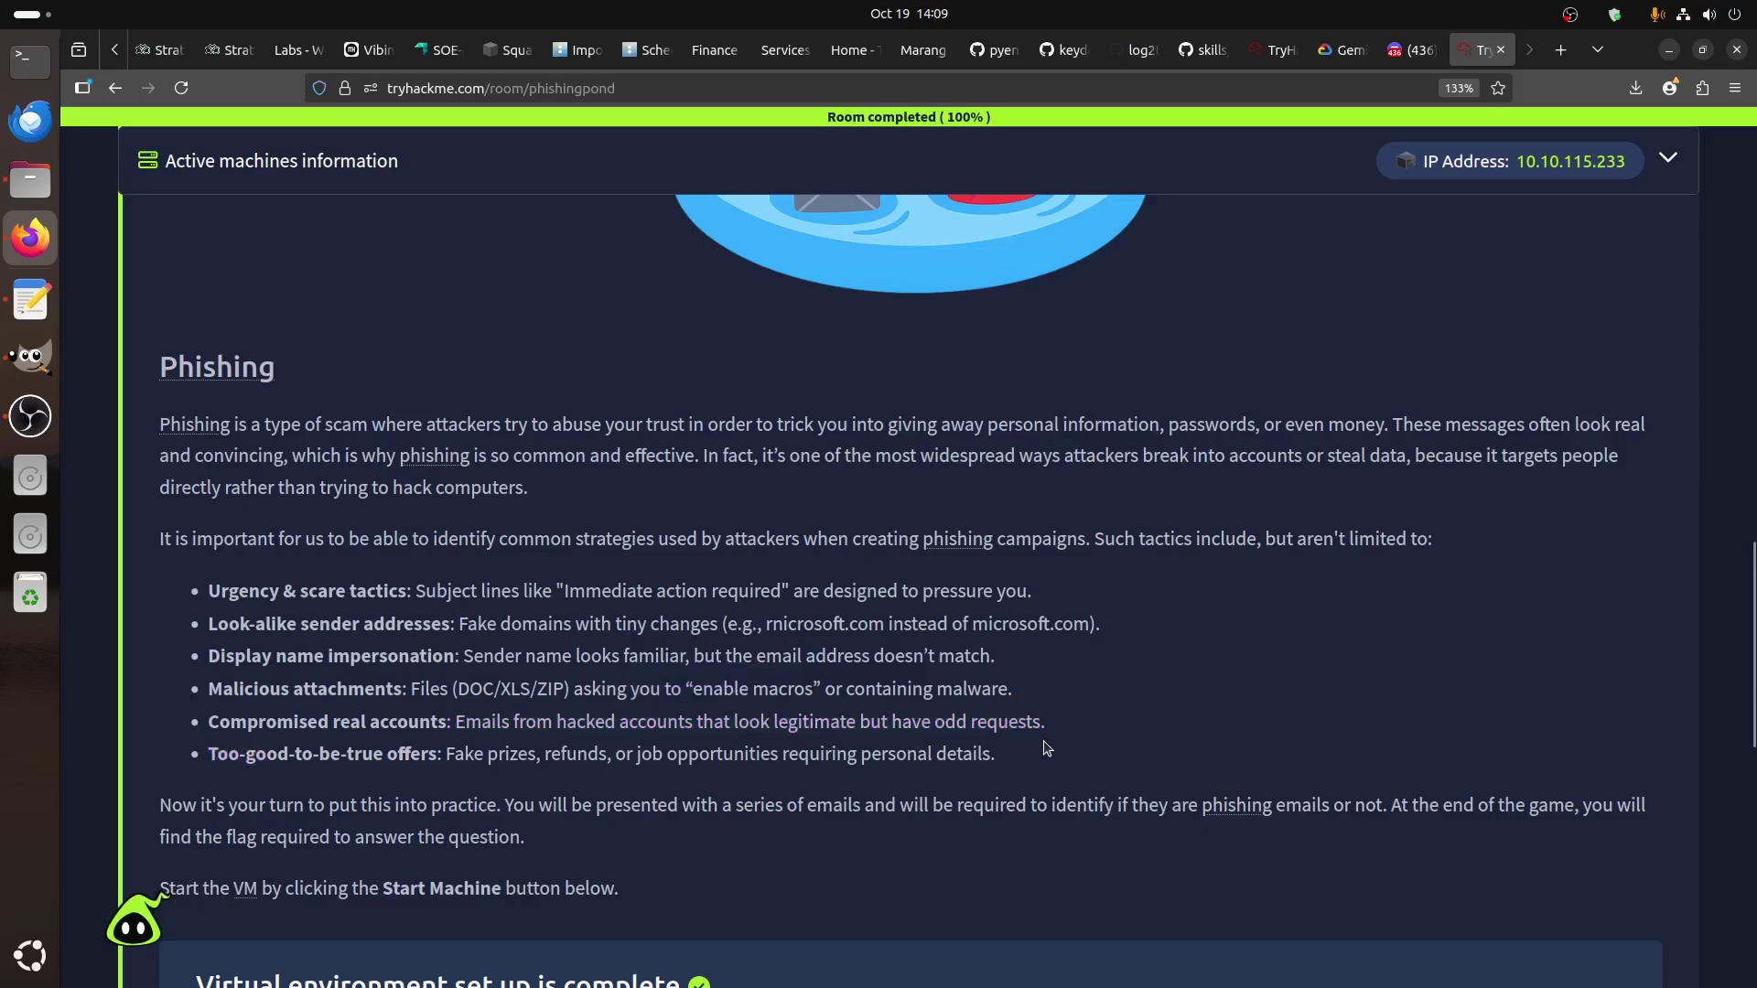
pyautogui.scroll(-1, 1039, 748)
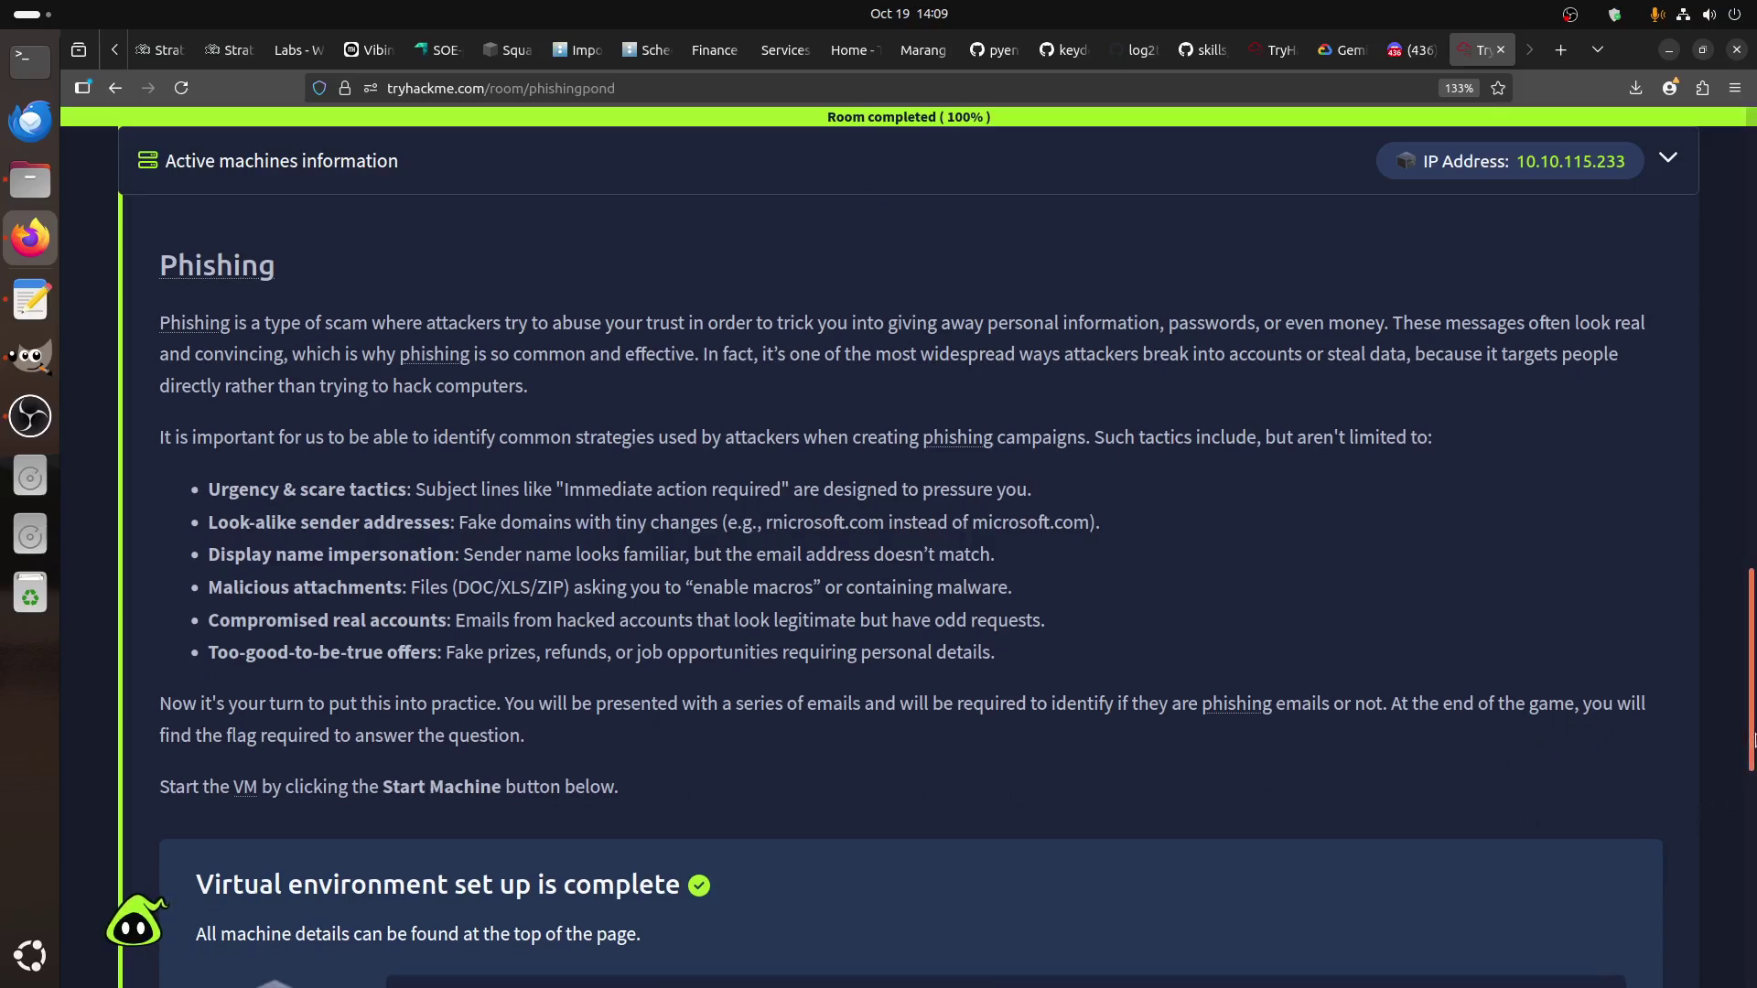
pyautogui.scroll(-2, 1751, 769)
pyautogui.scroll(-2, 1752, 769)
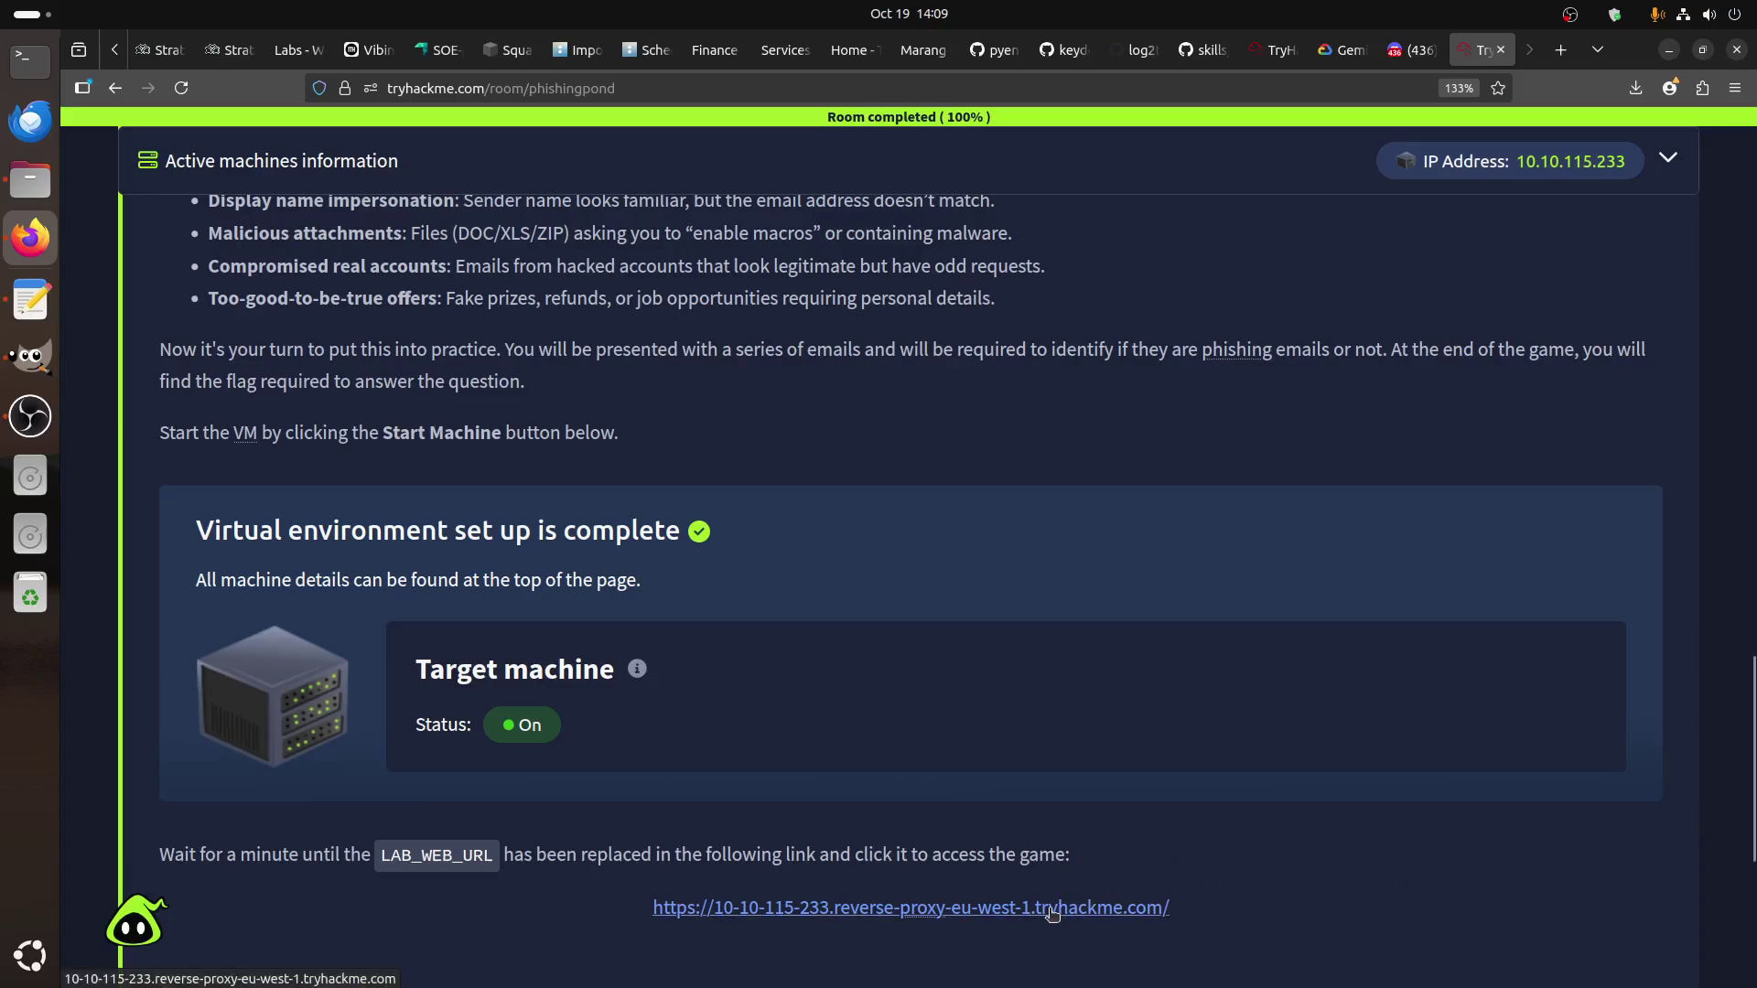
# - Open the room's TryPhishMe game link in a new tab and switch to it
pyautogui.rightClick(1054, 909)
pyautogui.click(1126, 623)
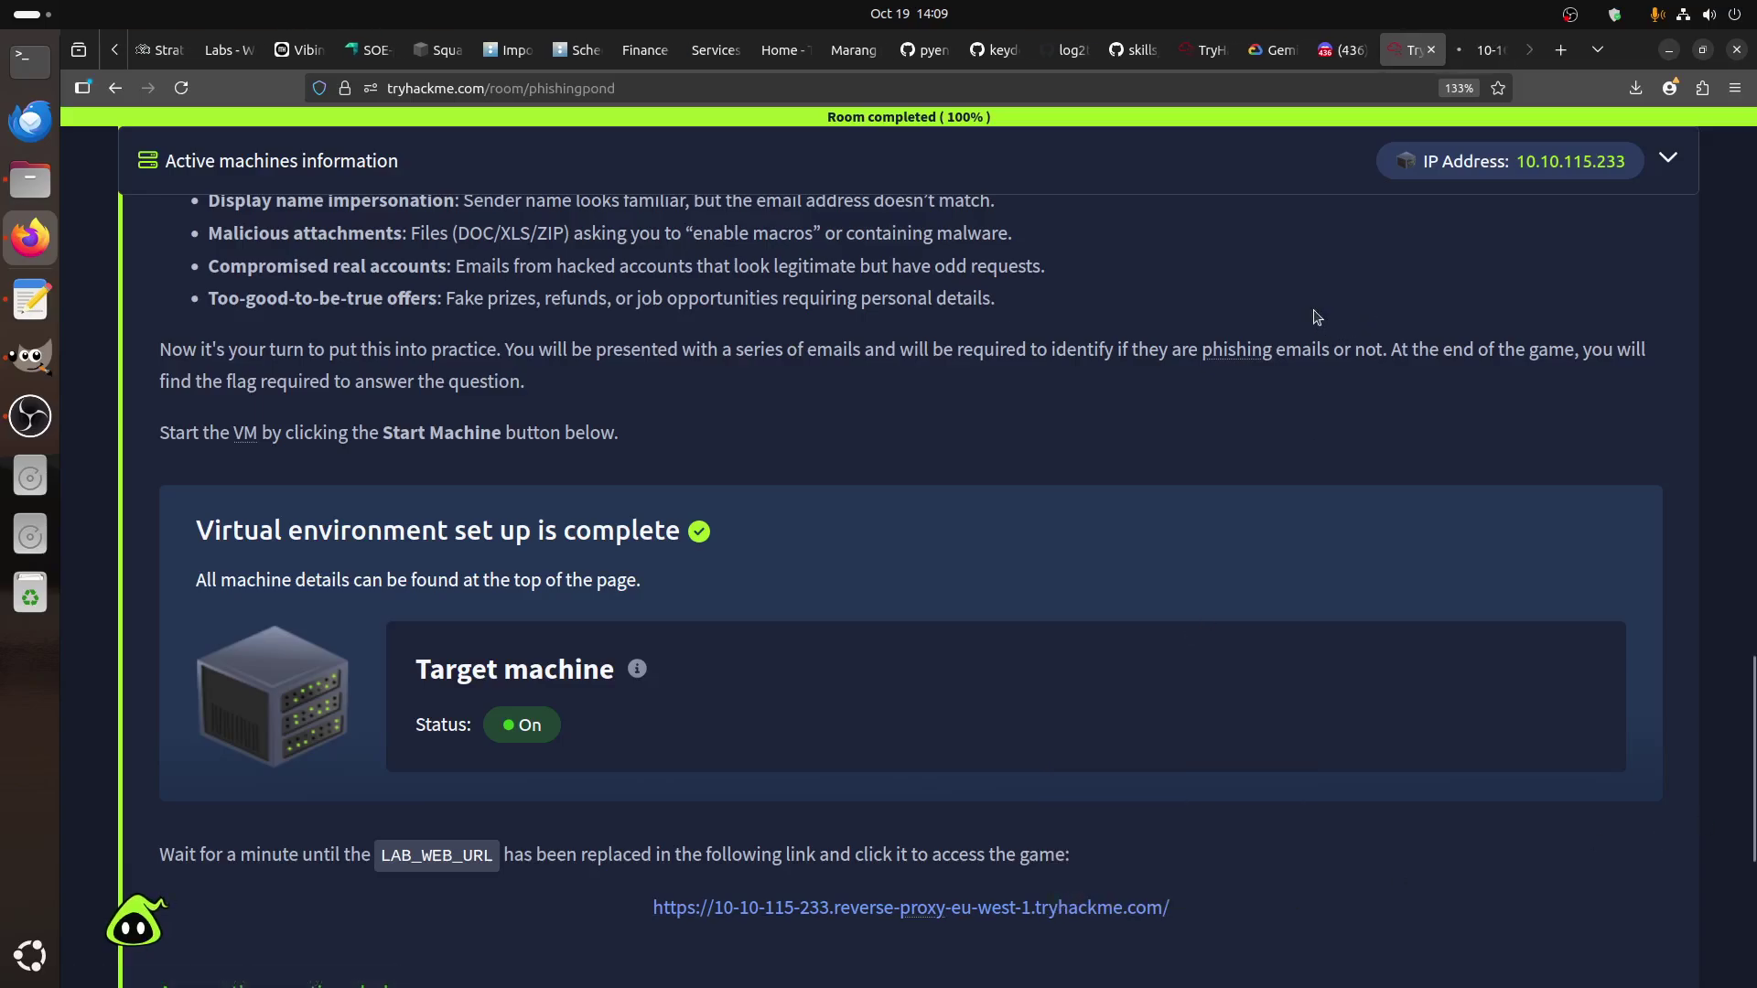
pyautogui.click(1472, 49)
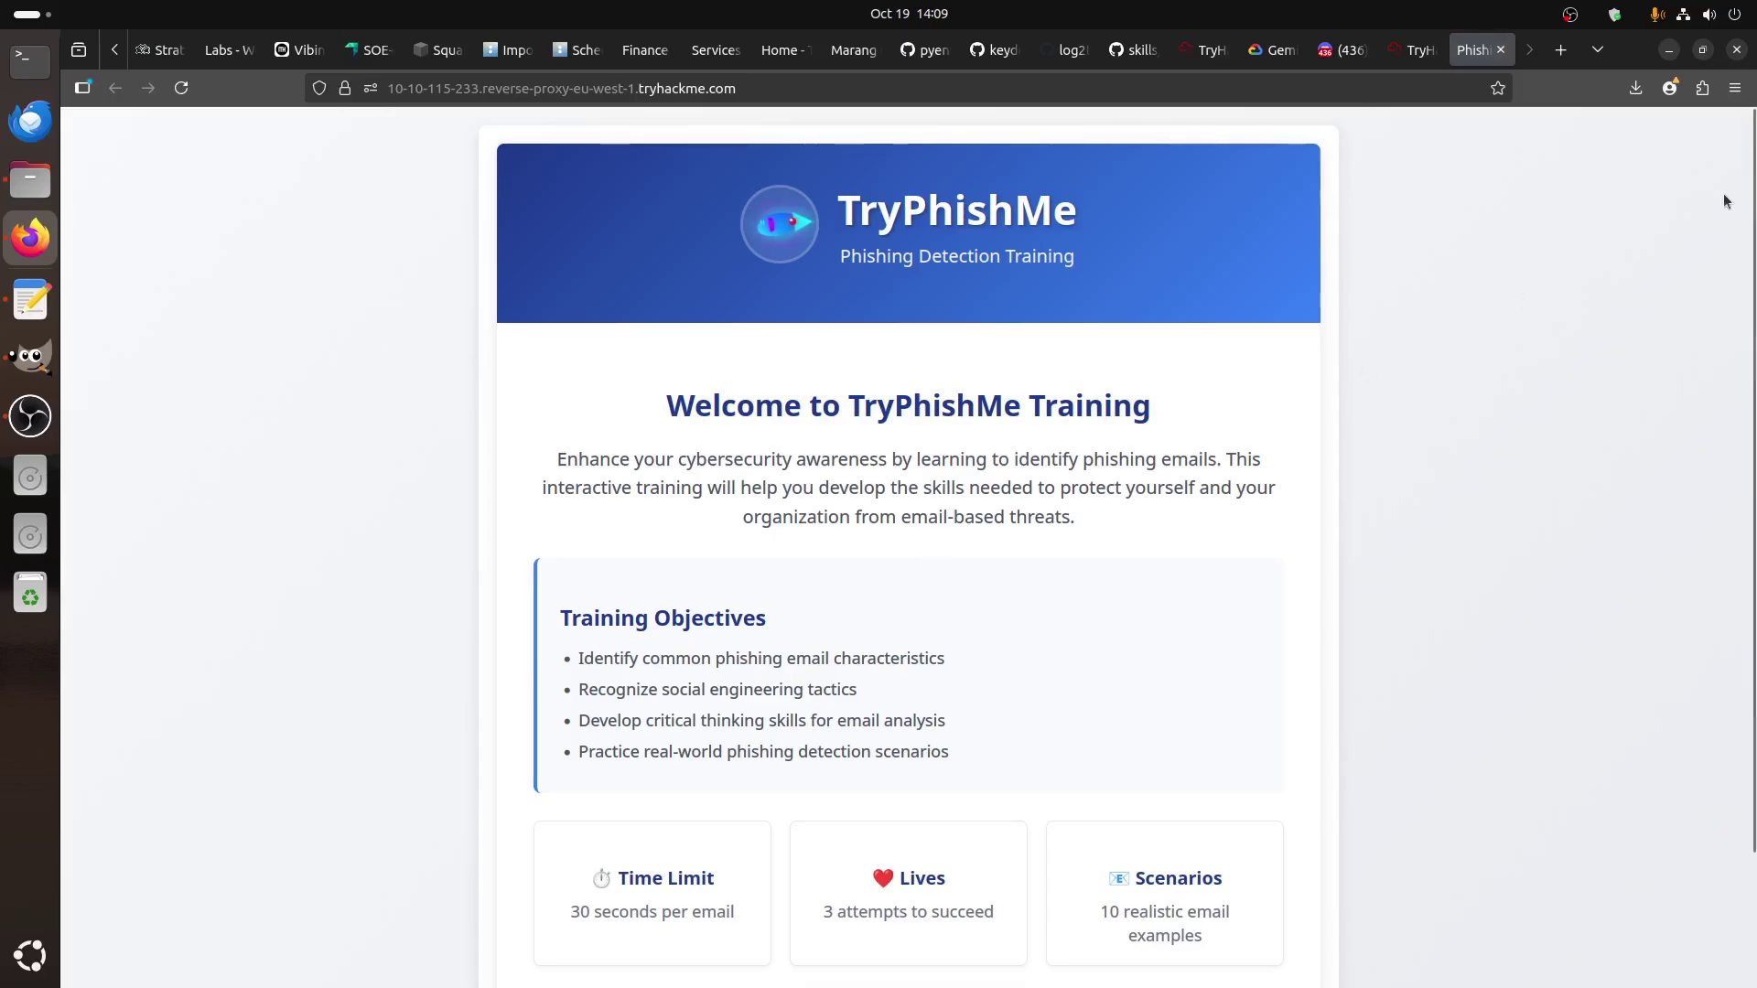
# - Zoom the TryPhishMe welcome page to 150% from Firefox's menu
pyautogui.click(1735, 86)
pyautogui.click(1699, 559)
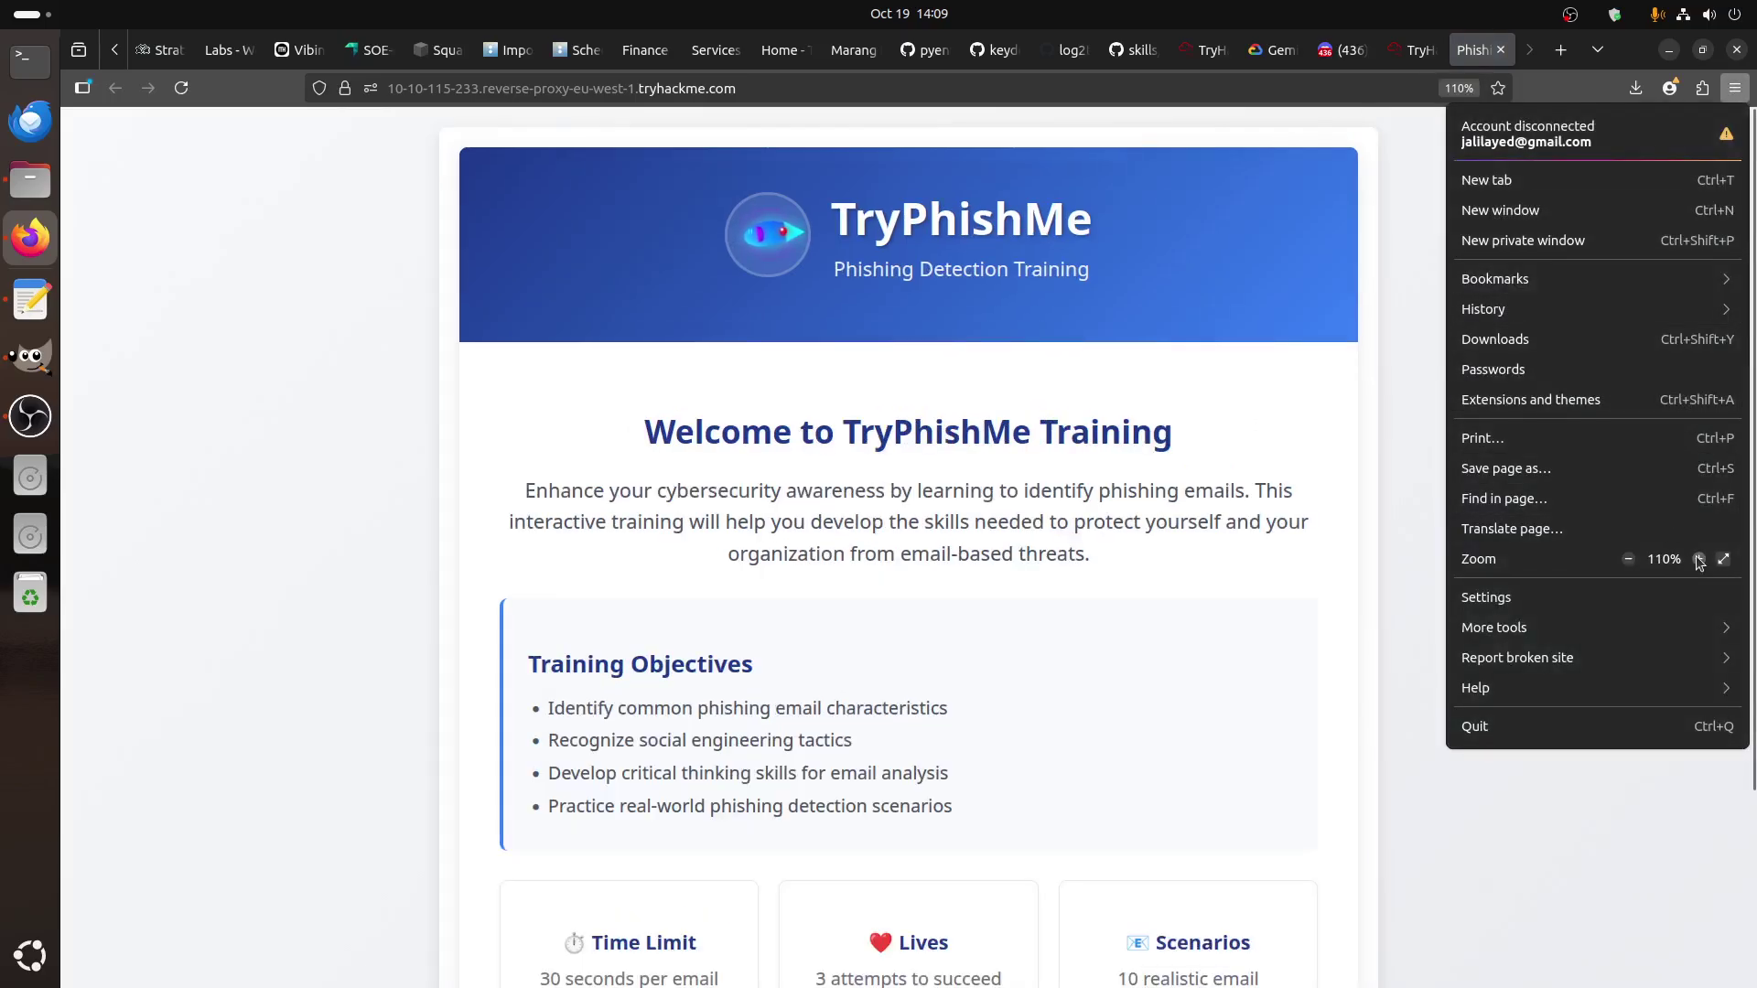
pyautogui.click(1699, 559)
pyautogui.click(1143, 604)
pyautogui.scroll(-2, 1143, 604)
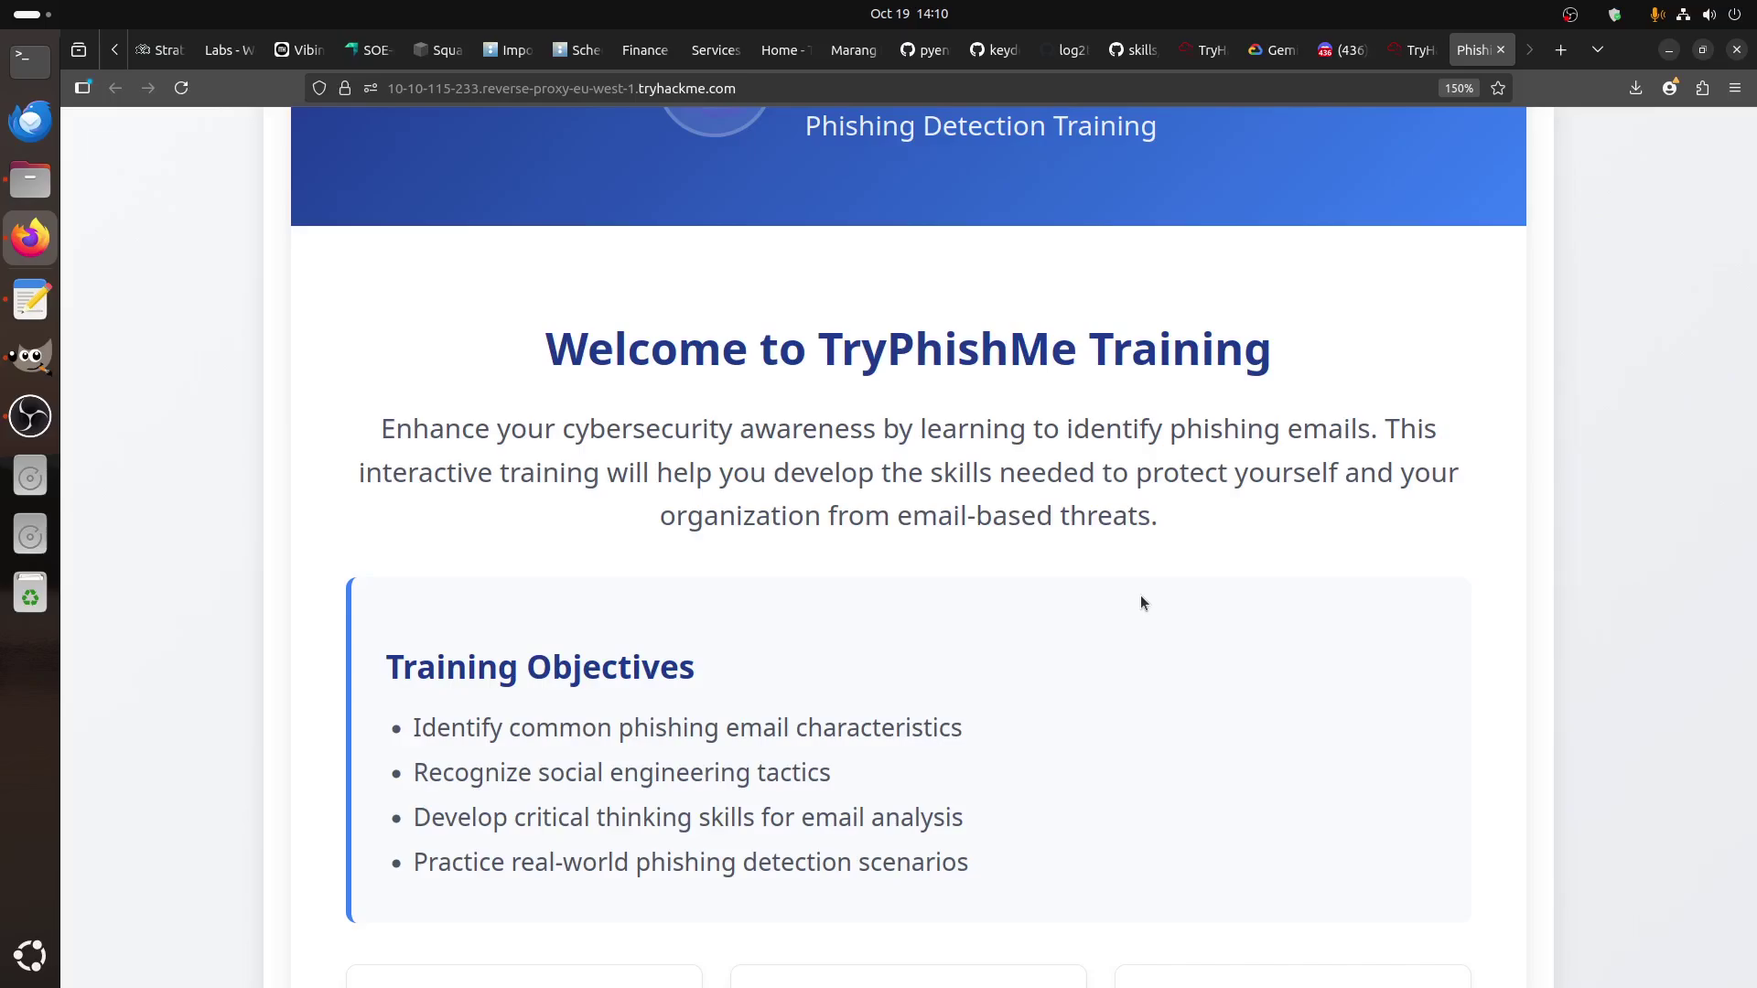
pyautogui.scroll(-1, 1140, 597)
pyautogui.scroll(-4, 1140, 596)
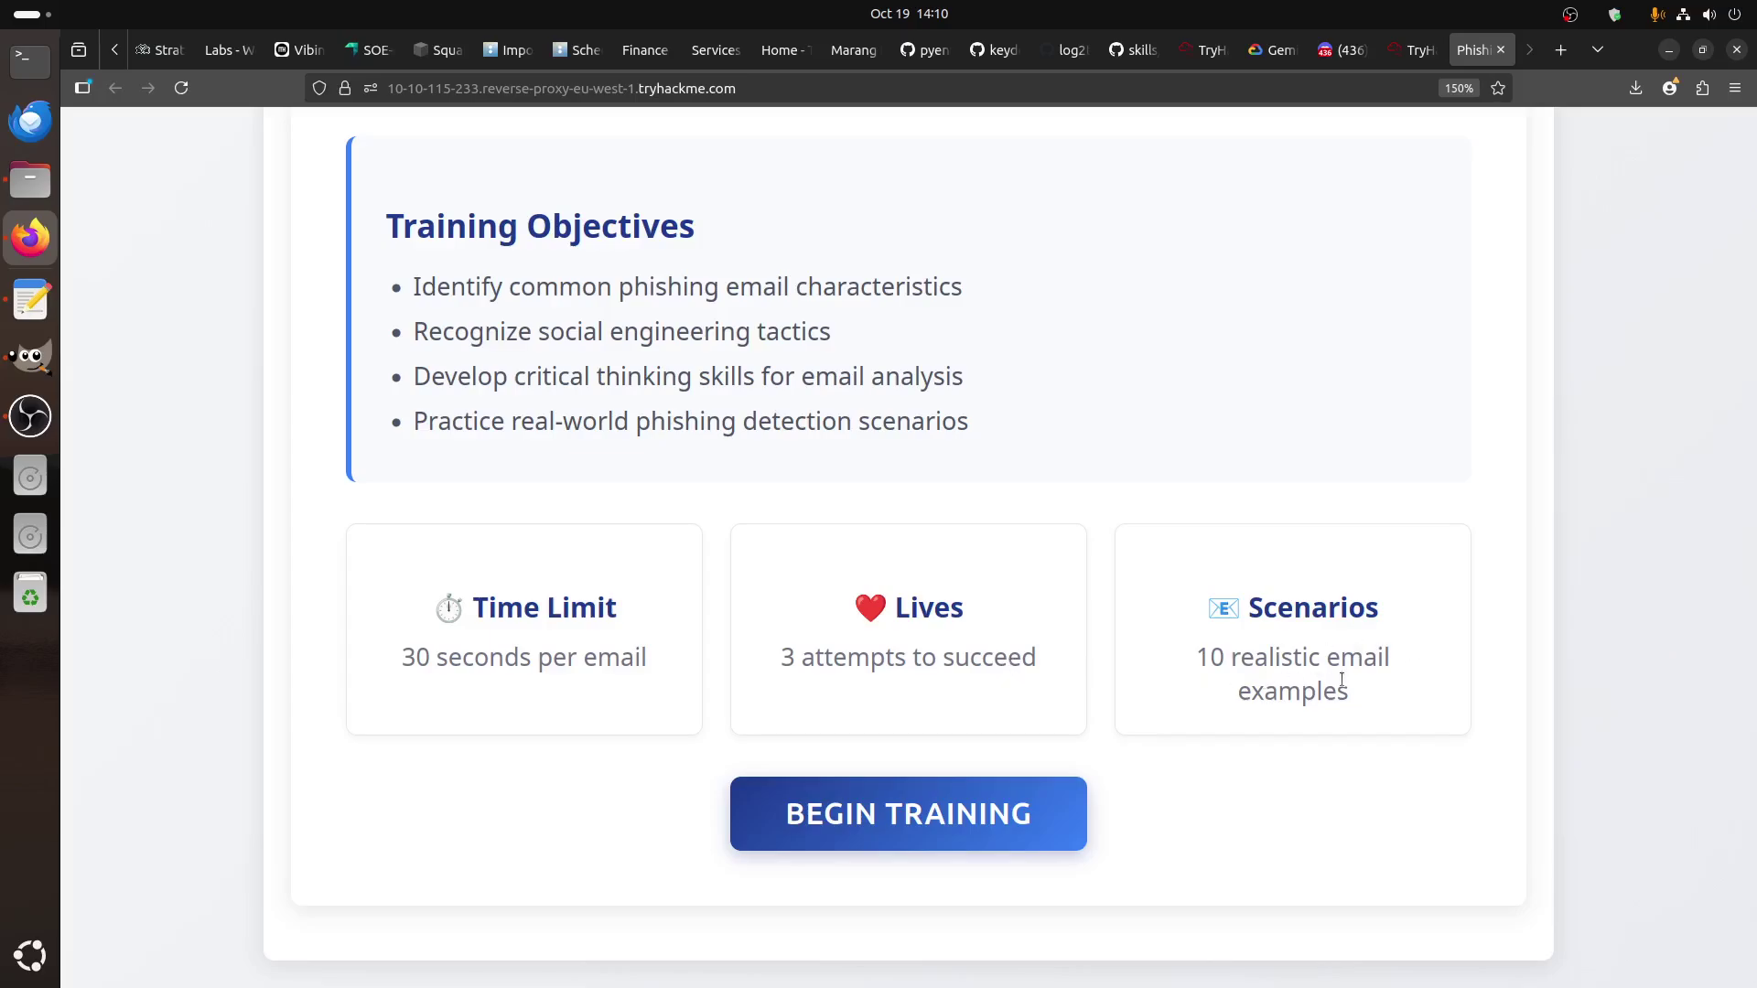
pyautogui.scroll(5, 1340, 683)
pyautogui.scroll(-5, 1319, 659)
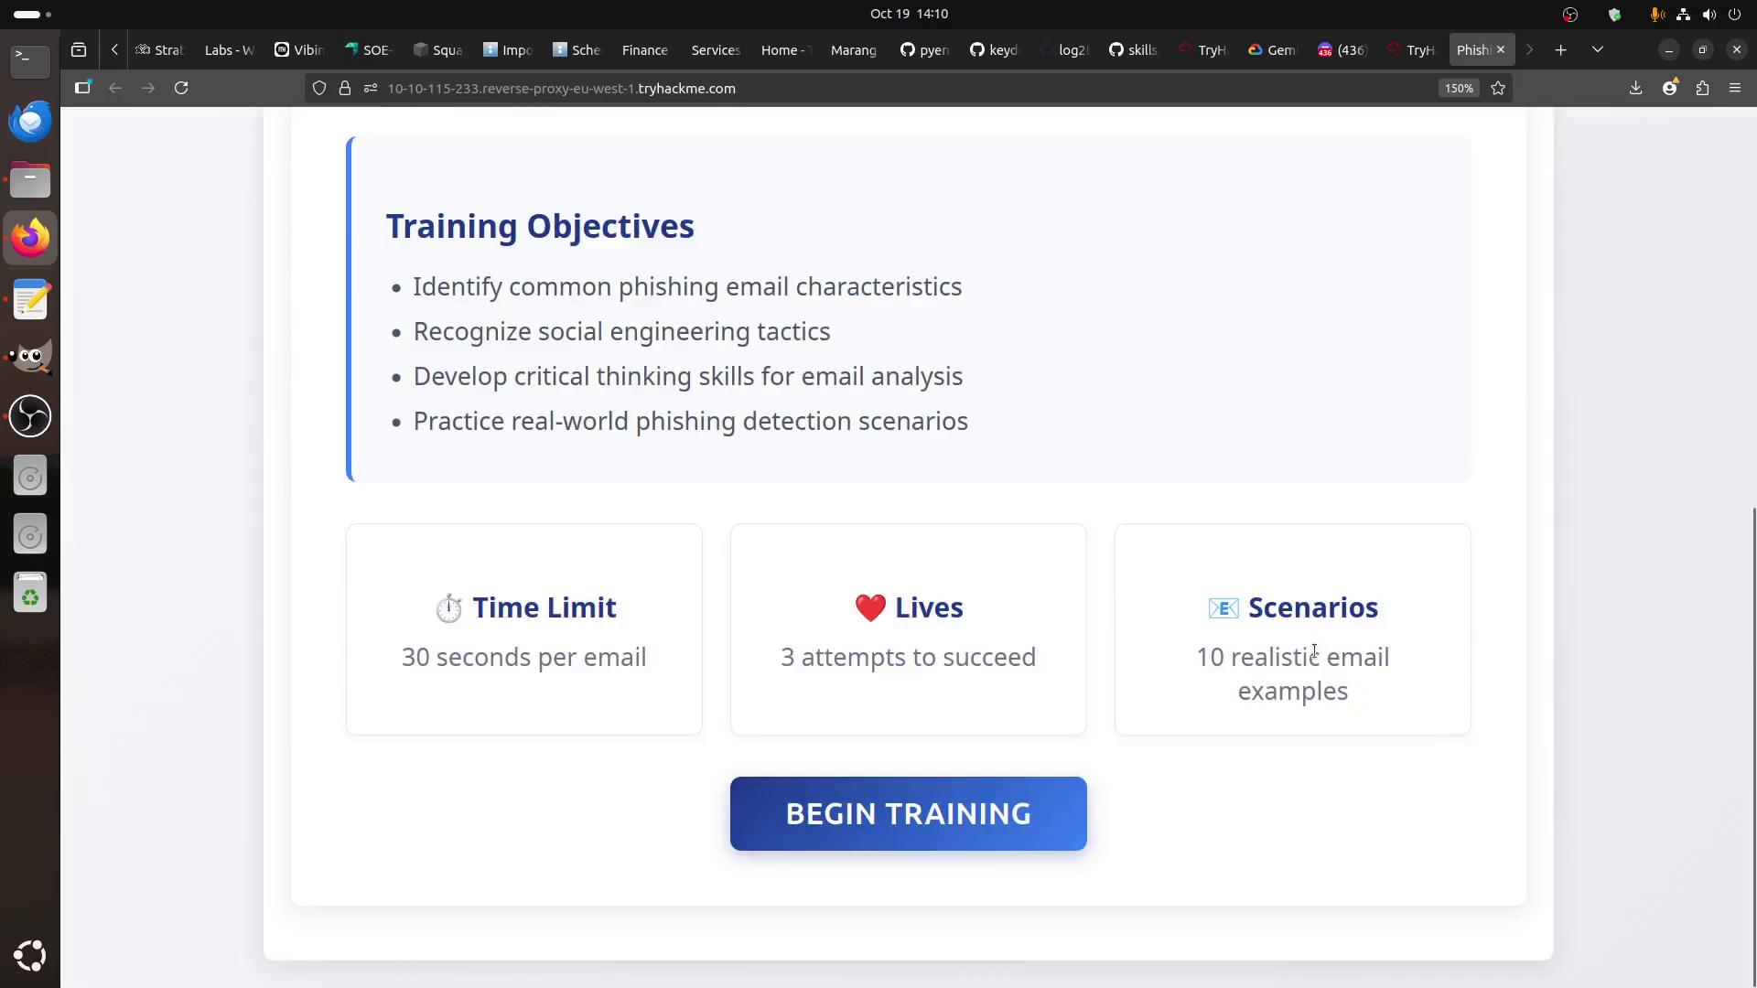
# - Begin training and inspect the Level 1 invoice's sender and payments-secure link domains
pyautogui.click(849, 831)
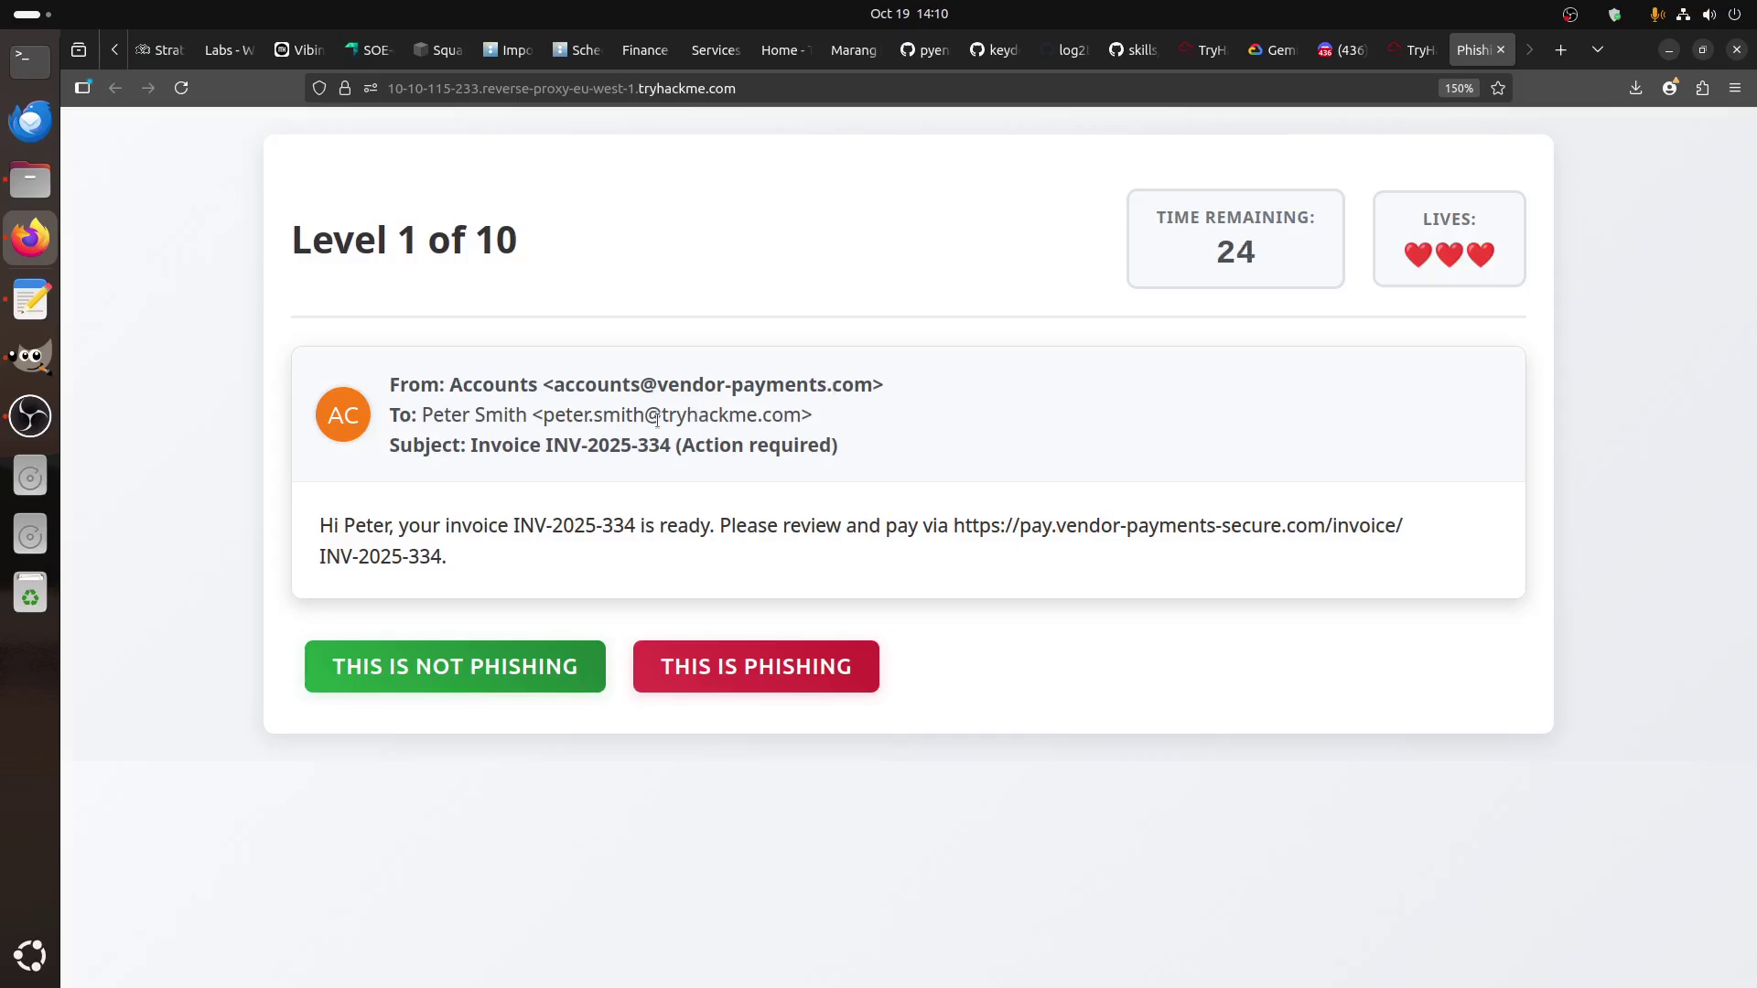
pyautogui.moveTo(656, 421); pyautogui.dragTo(809, 420)
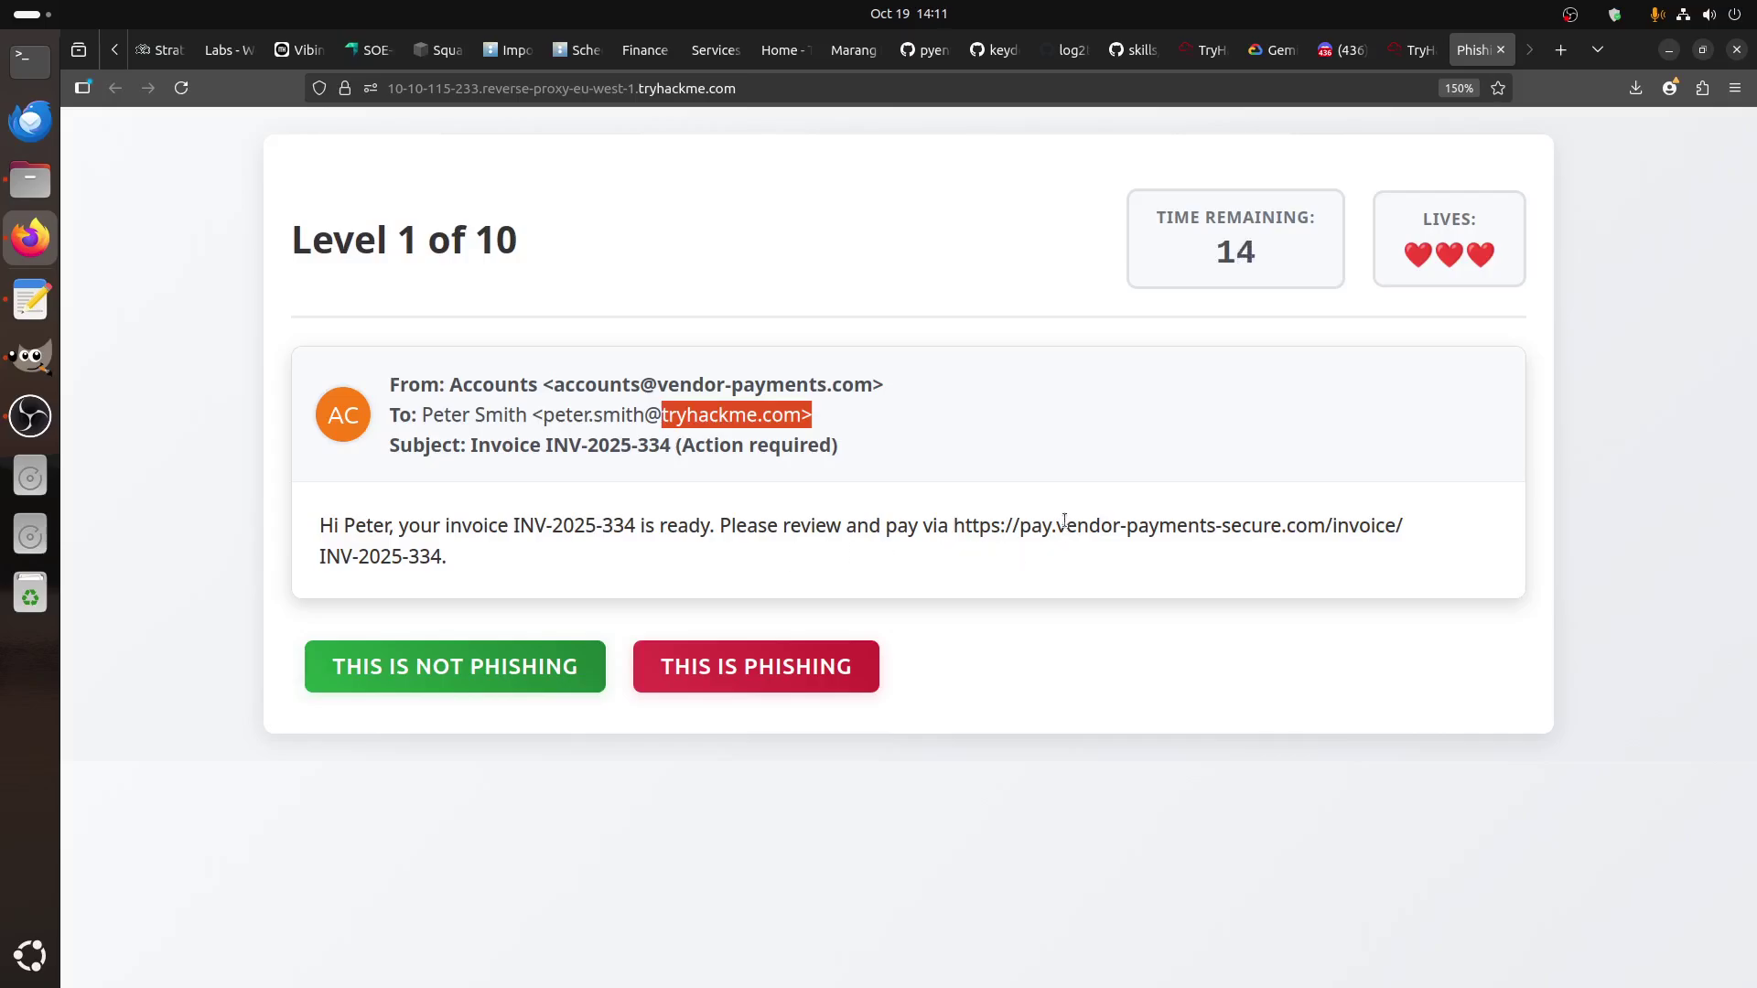
pyautogui.moveTo(1058, 526); pyautogui.dragTo(1266, 524)
pyautogui.click(1272, 551)
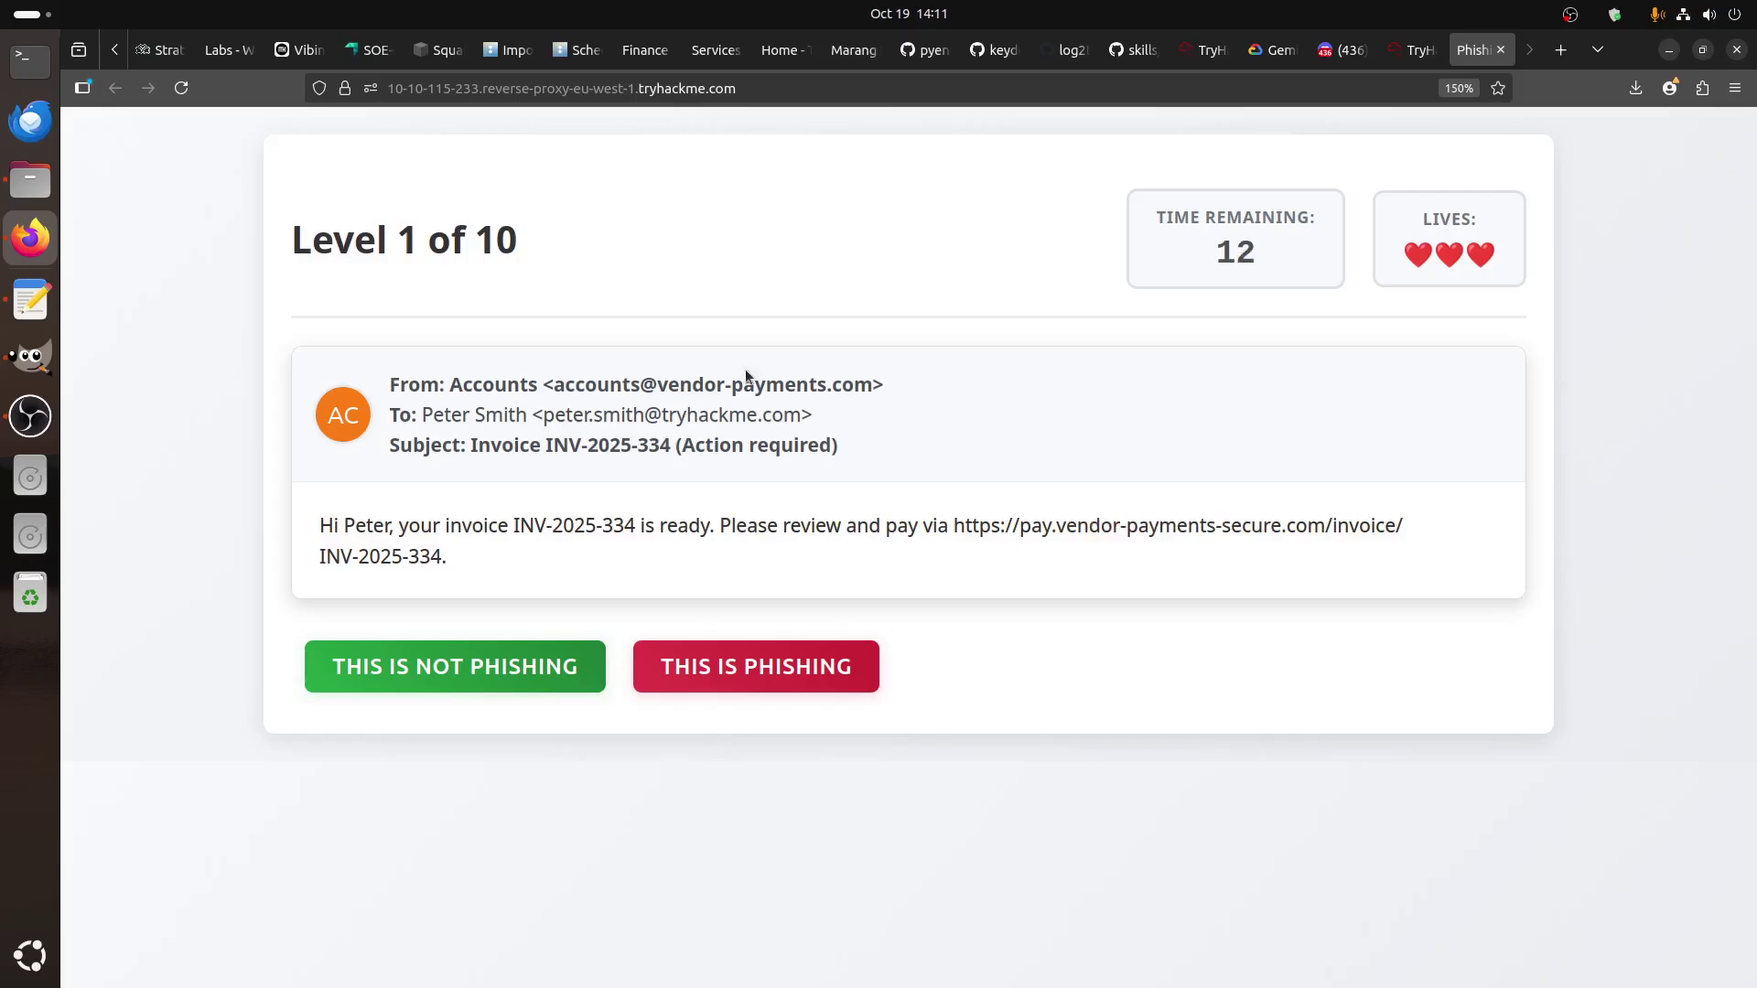
pyautogui.moveTo(657, 386); pyautogui.dragTo(873, 387)
pyautogui.click(1126, 534)
pyautogui.moveTo(1127, 532); pyautogui.dragTo(1290, 531)
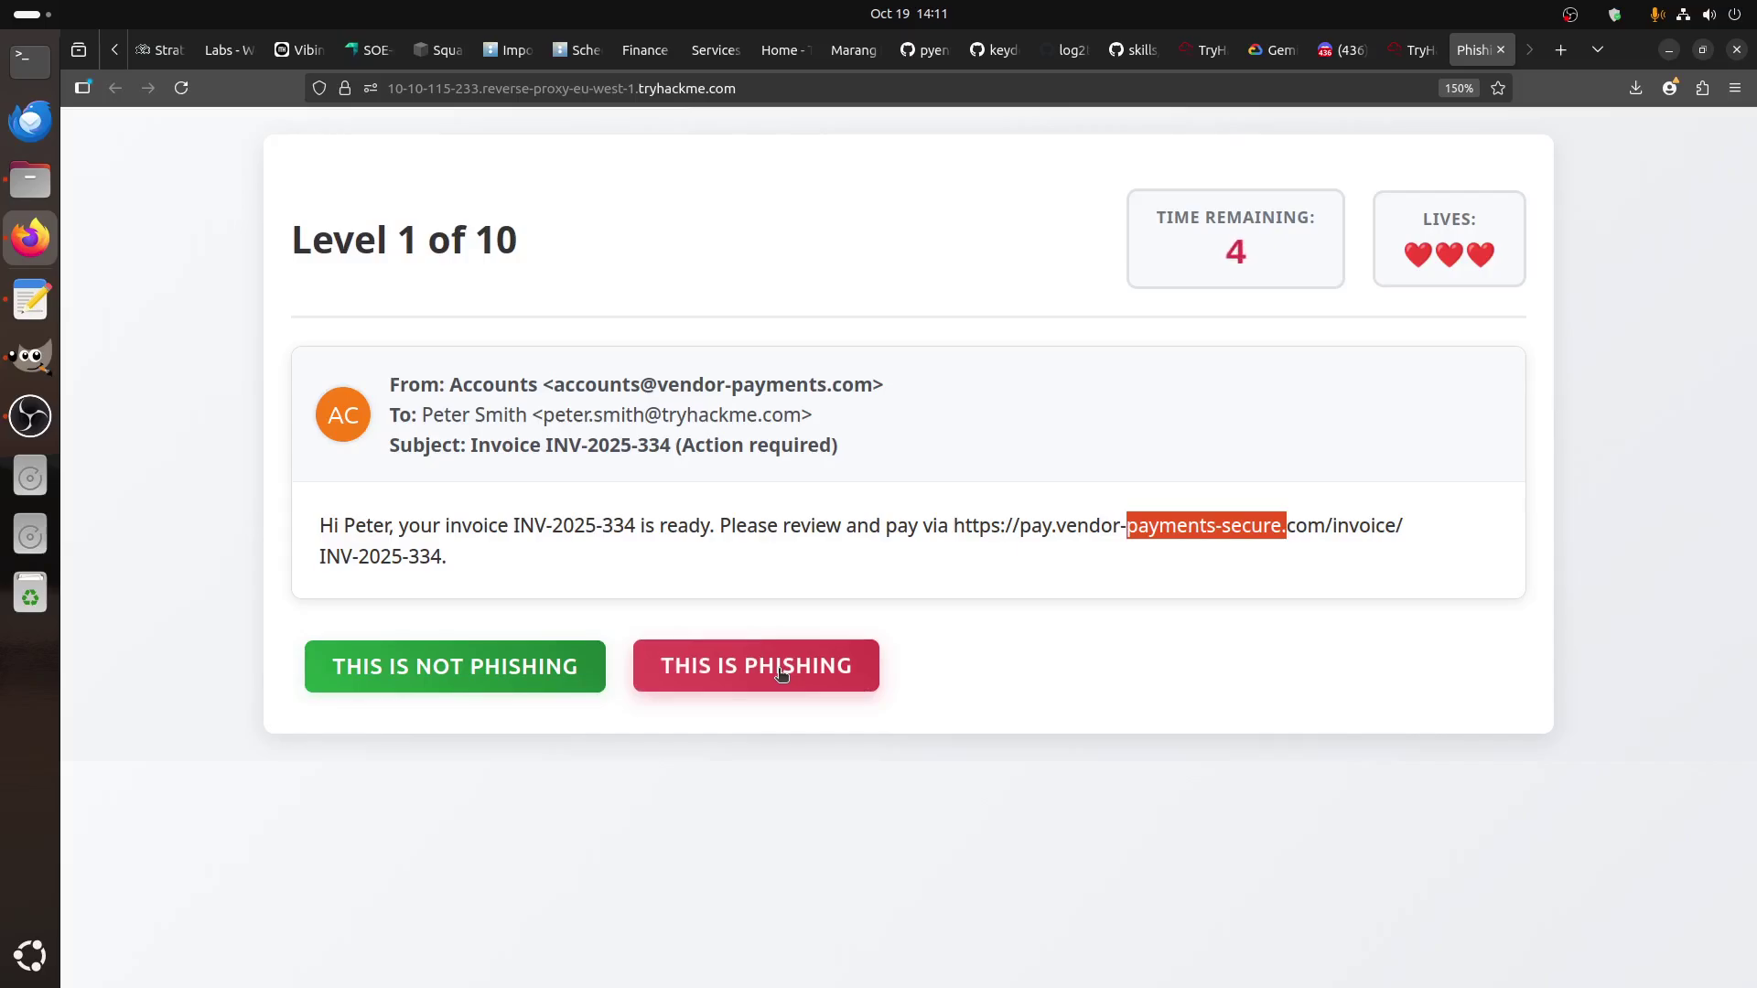
# - Flag the invoice as phishing for its deceptive payment-portal link, then continue
pyautogui.click(810, 672)
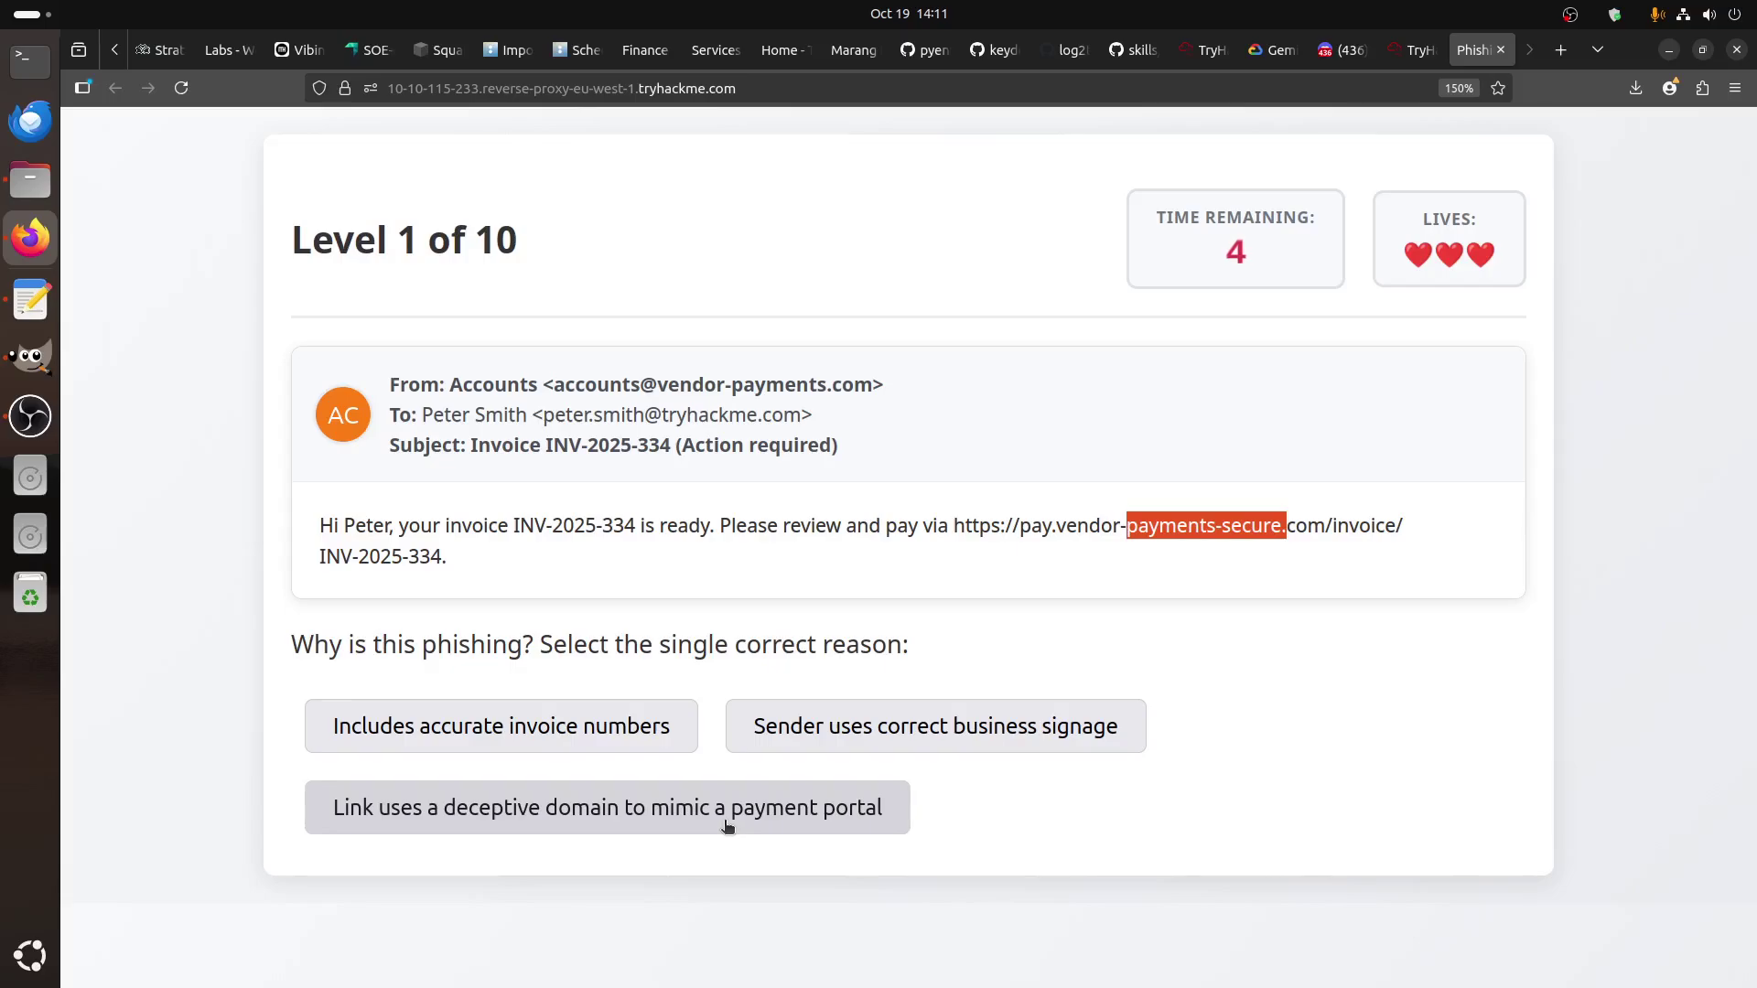
pyautogui.click(764, 822)
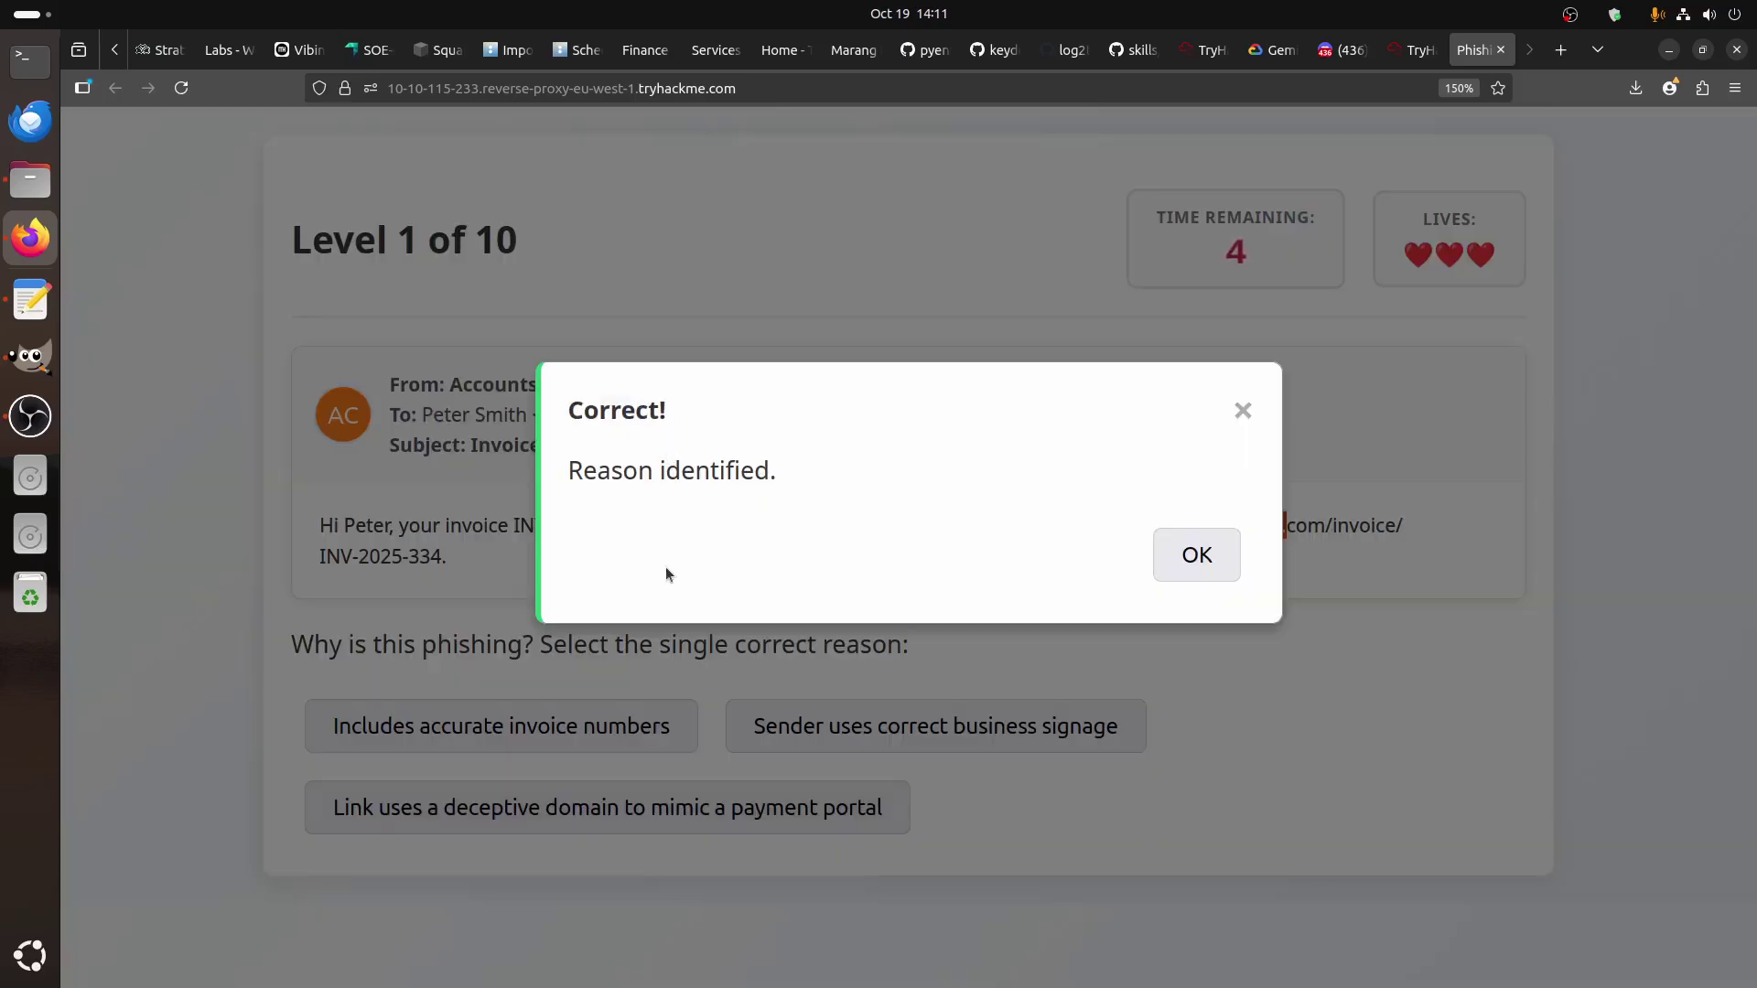
pyautogui.click(1208, 567)
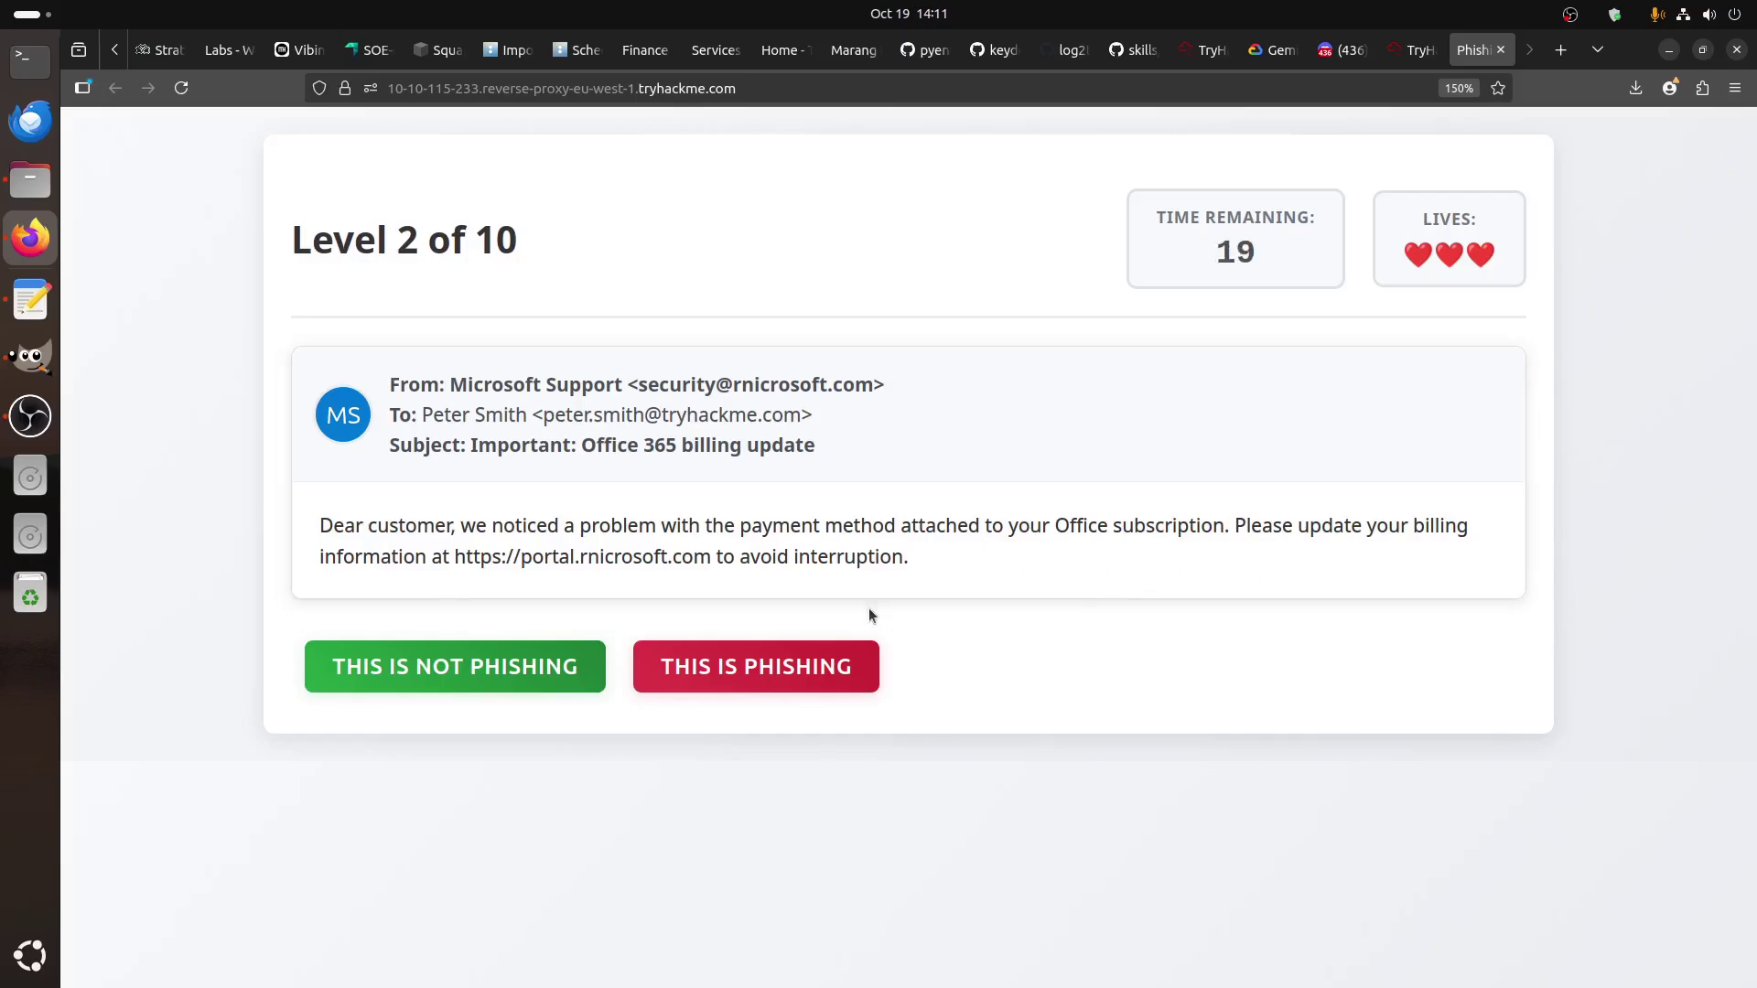
# - Flag the rnicrosoft.com billing email as phishing for its look-alike sender domain
pyautogui.moveTo(580, 556); pyautogui.dragTo(674, 555)
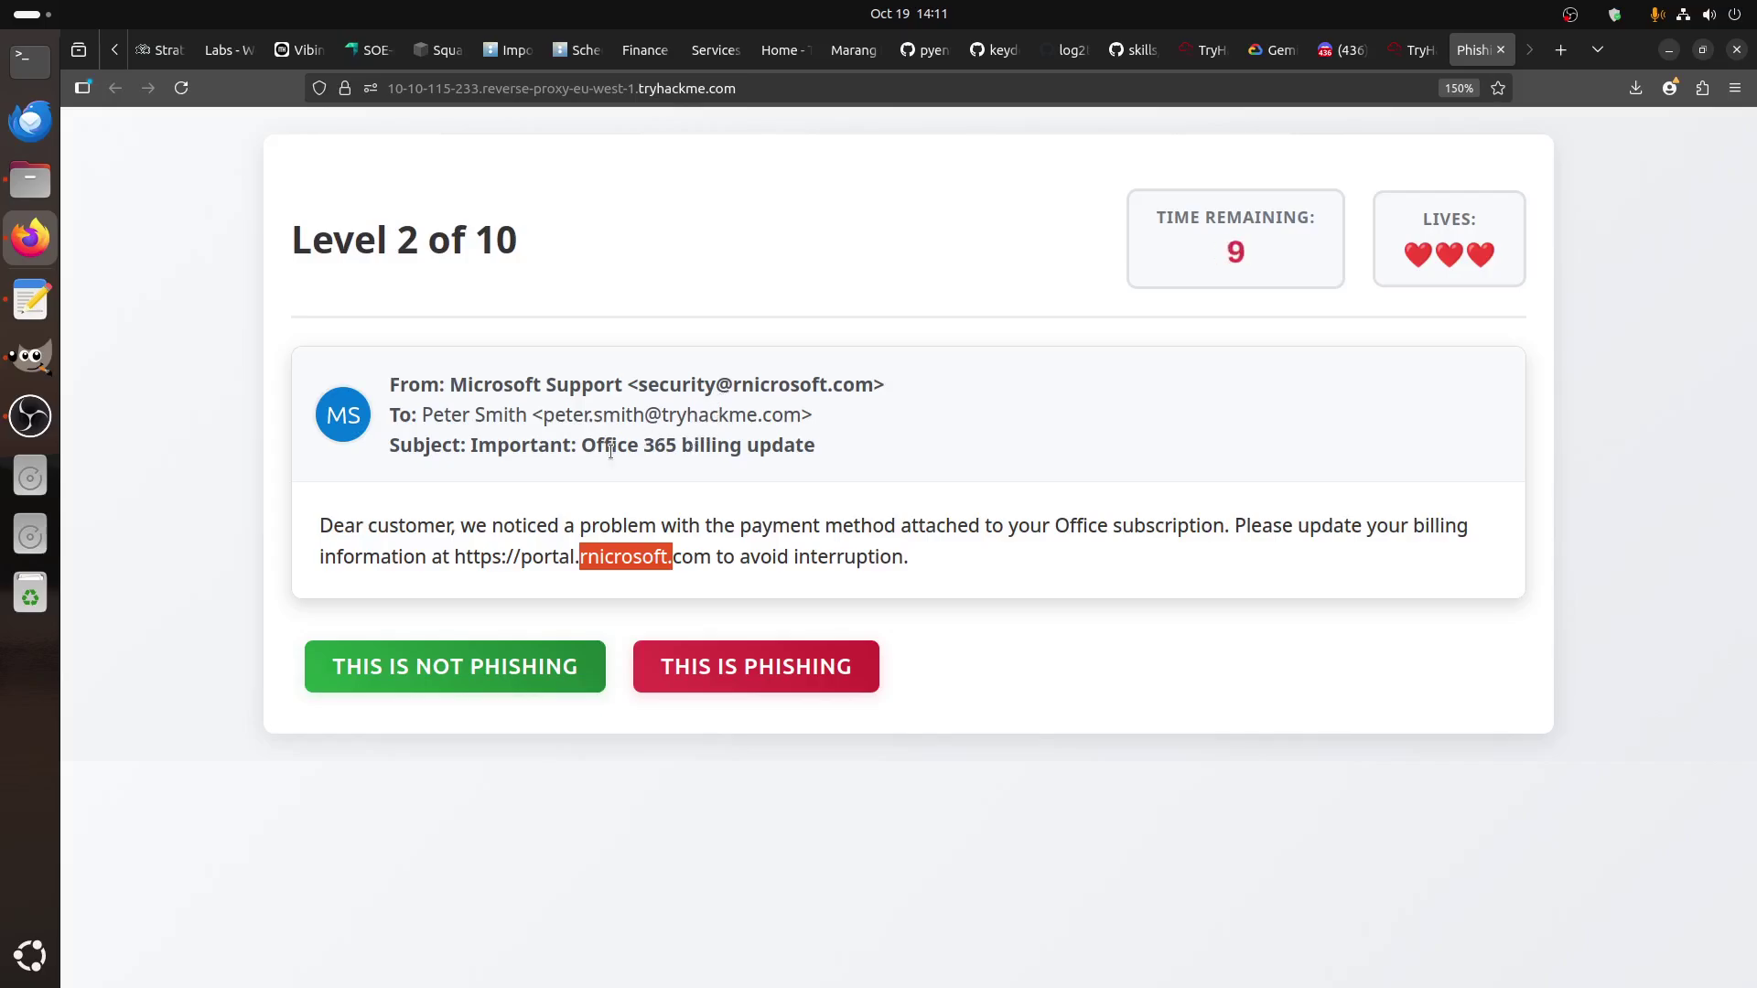
pyautogui.click(777, 686)
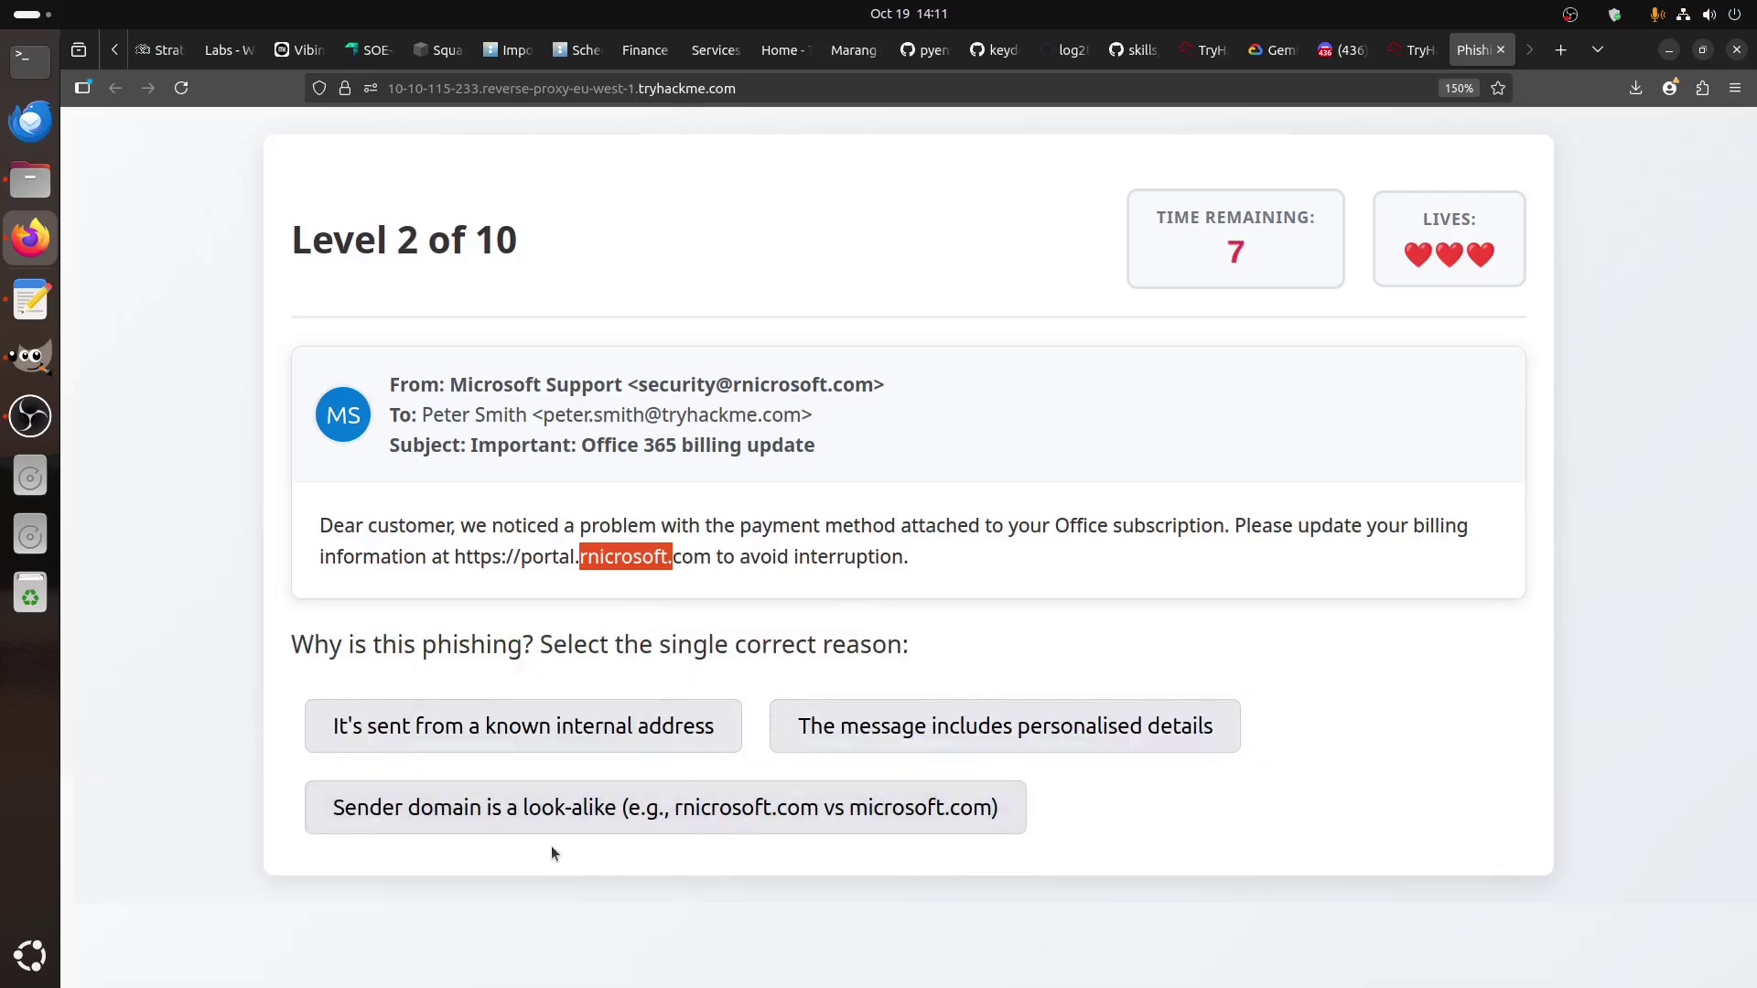
pyautogui.click(795, 817)
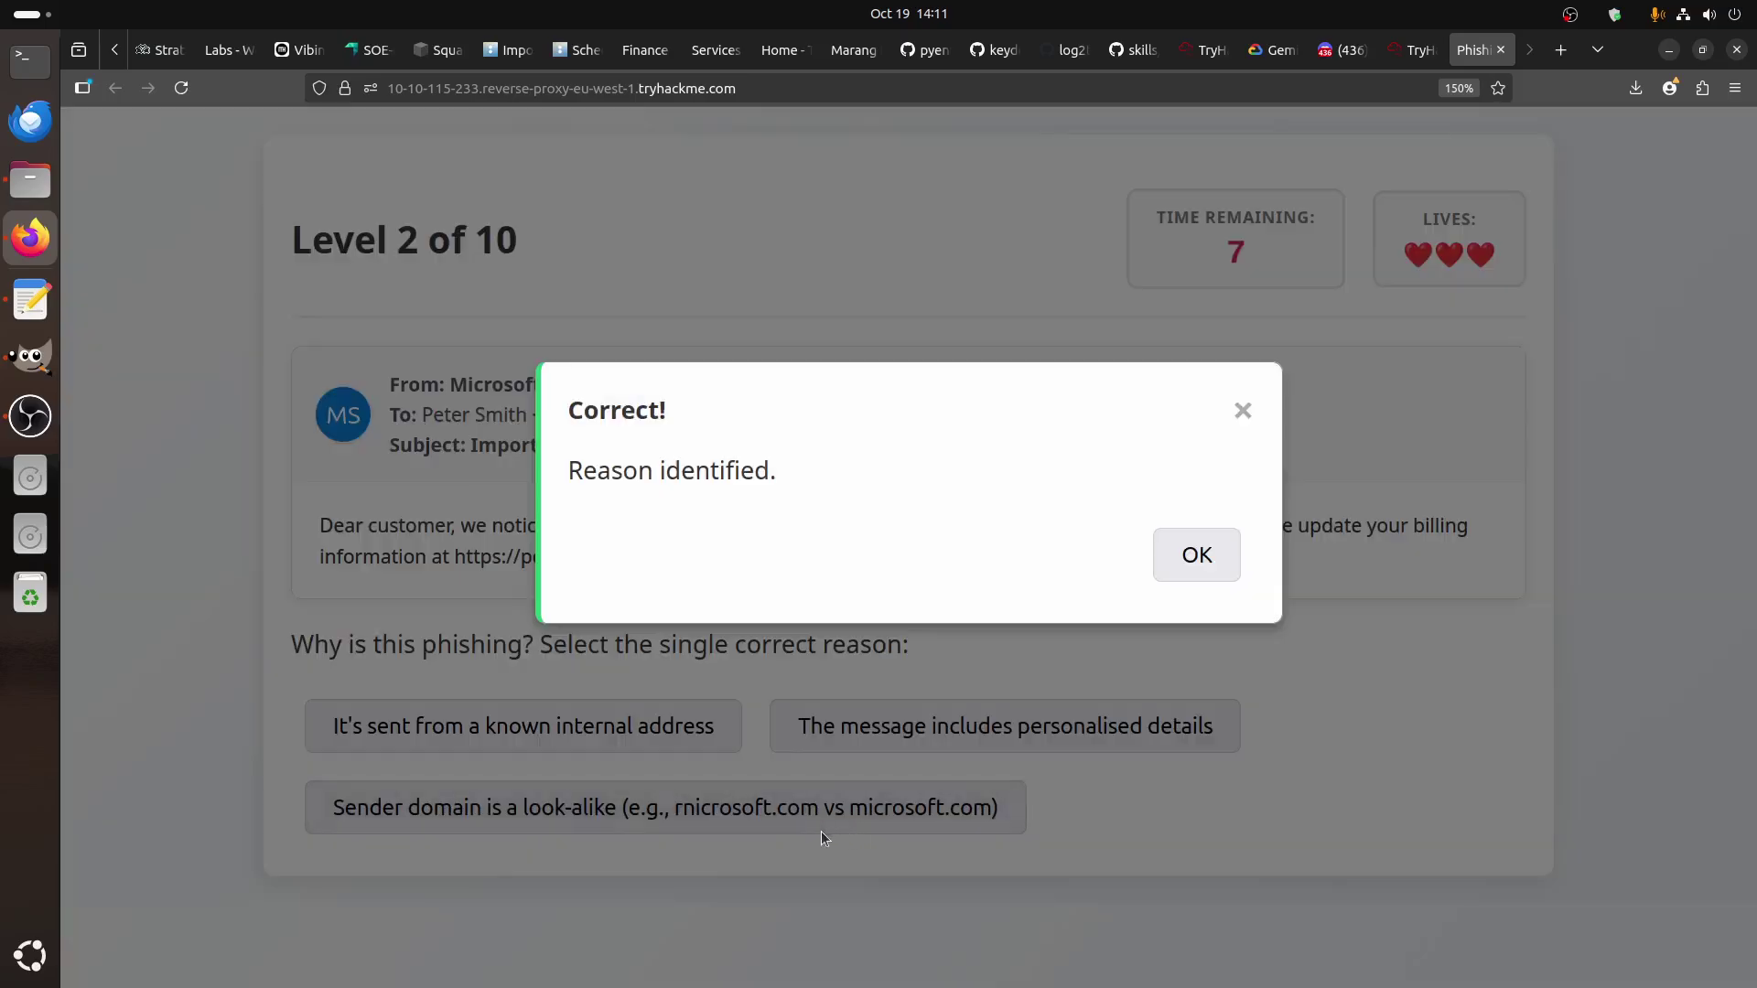
pyautogui.click(1194, 556)
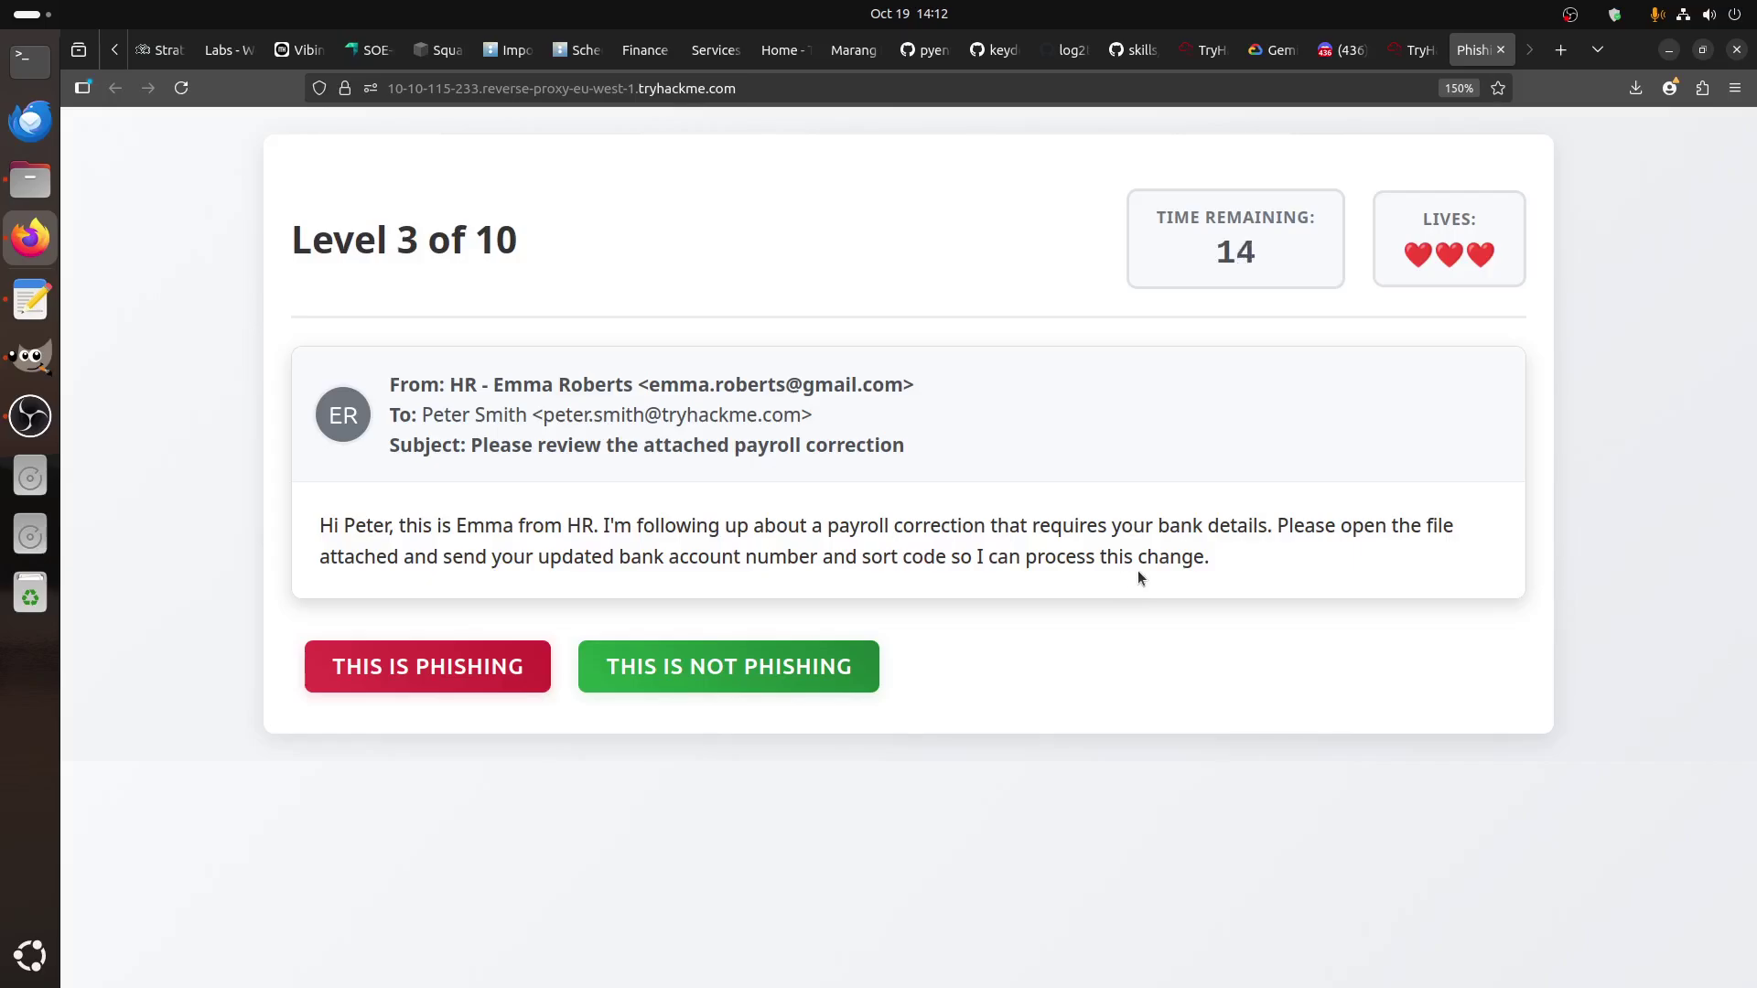
# - Flag the 'HR - Emma Roberts' payroll email as phishing for its mismatched display name
pyautogui.moveTo(448, 385); pyautogui.dragTo(640, 381)
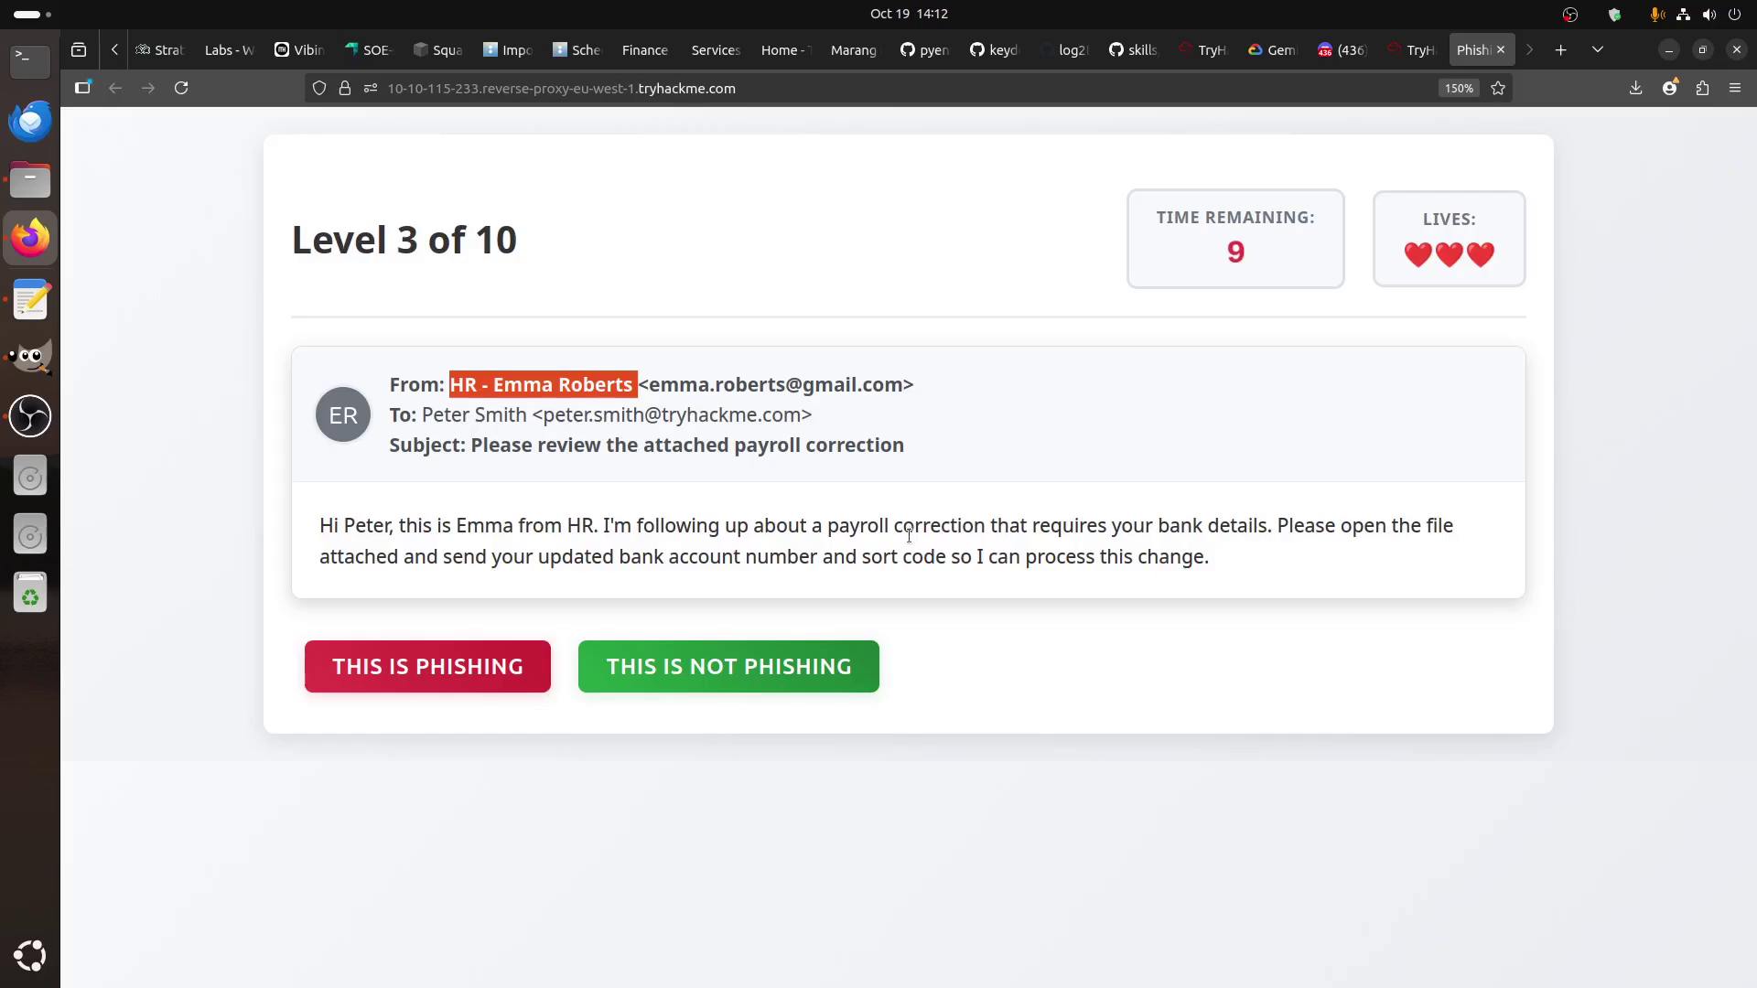
pyautogui.click(460, 685)
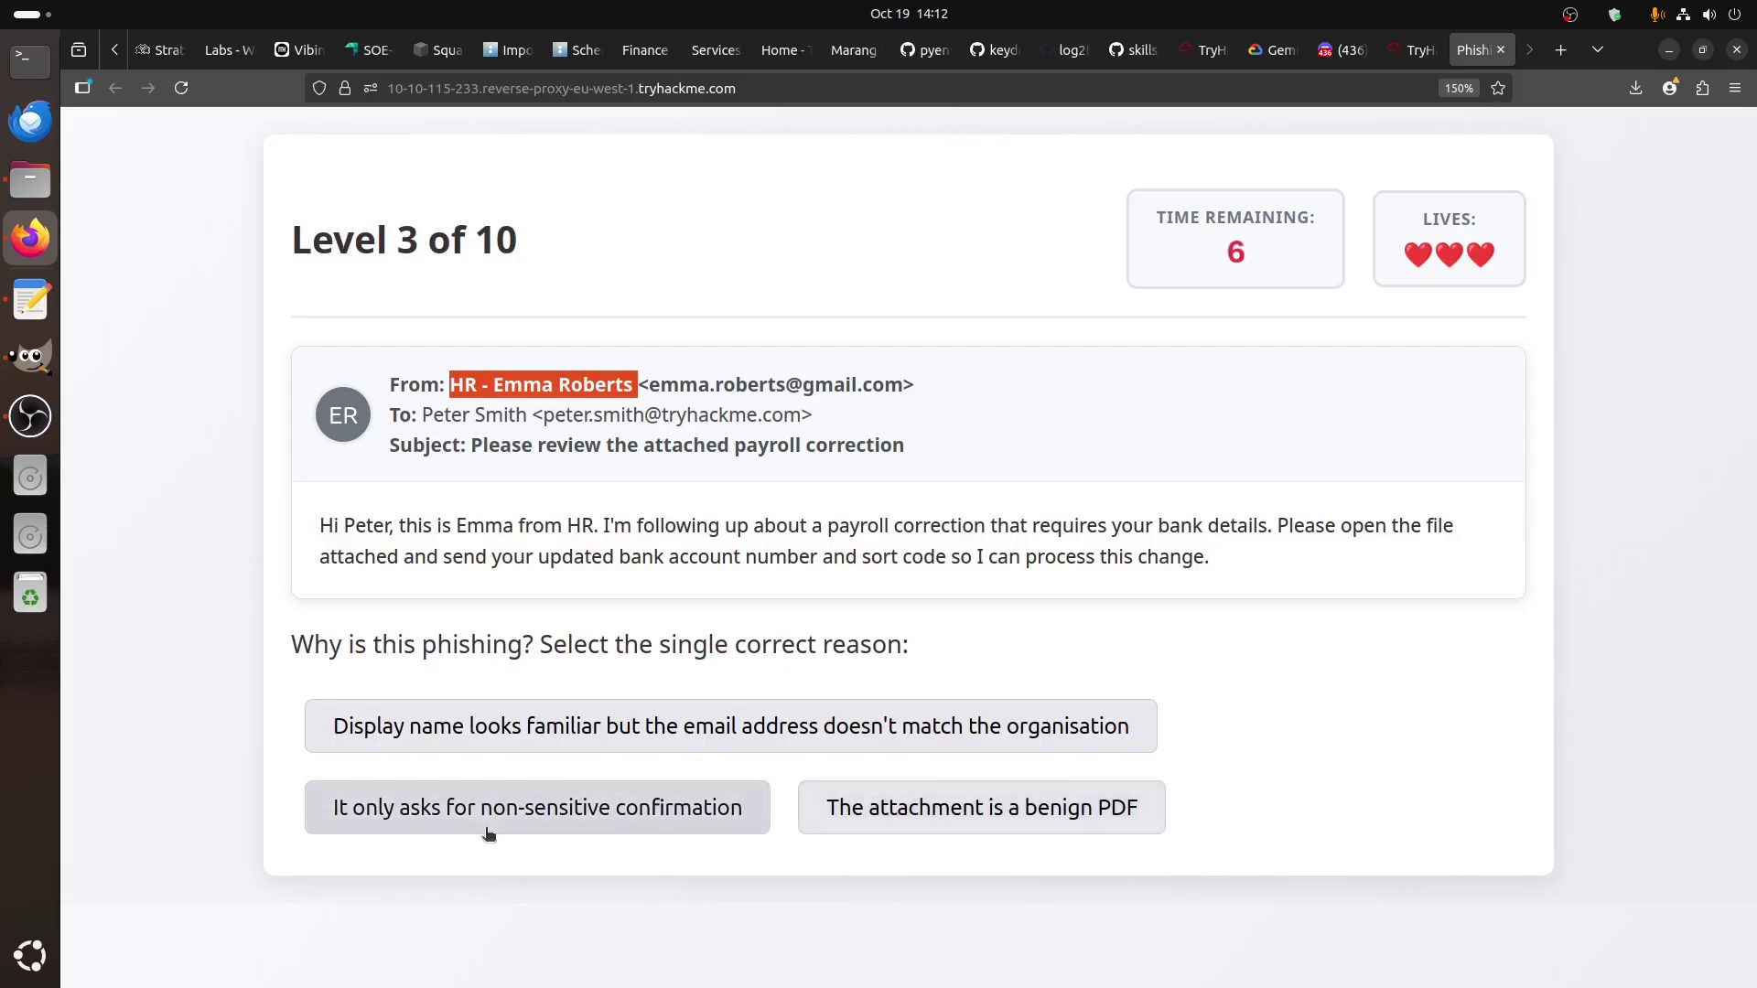
pyautogui.click(583, 727)
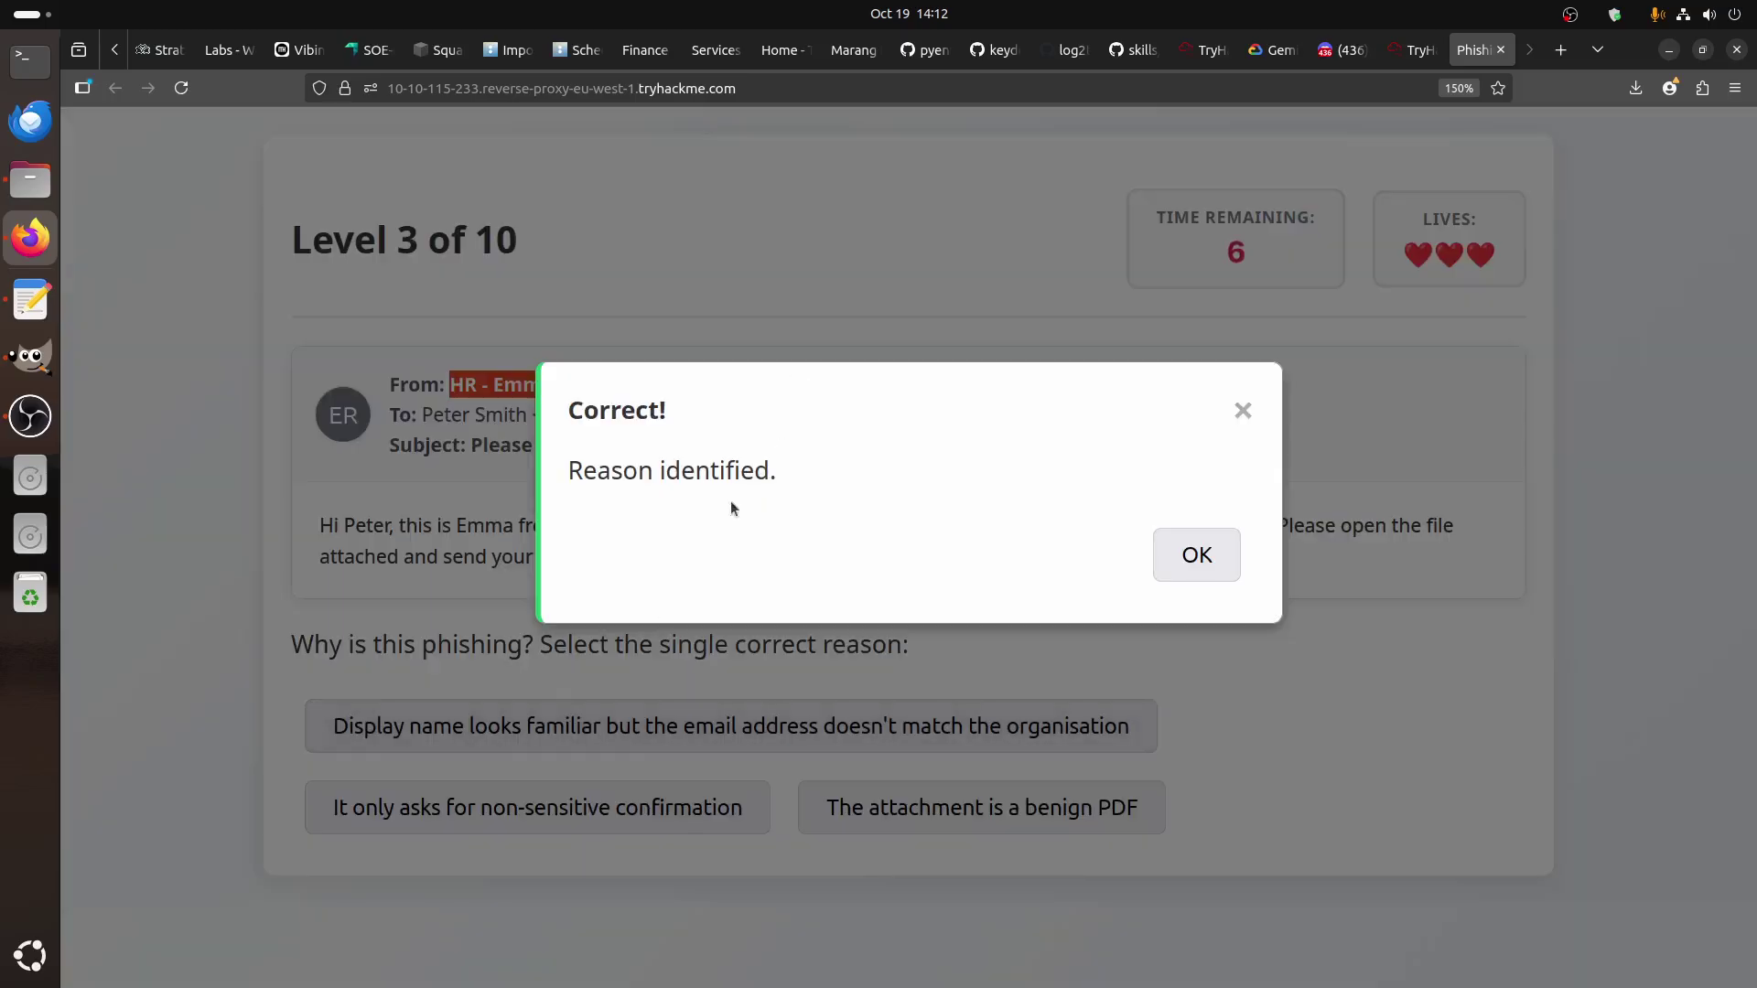
pyautogui.click(1192, 553)
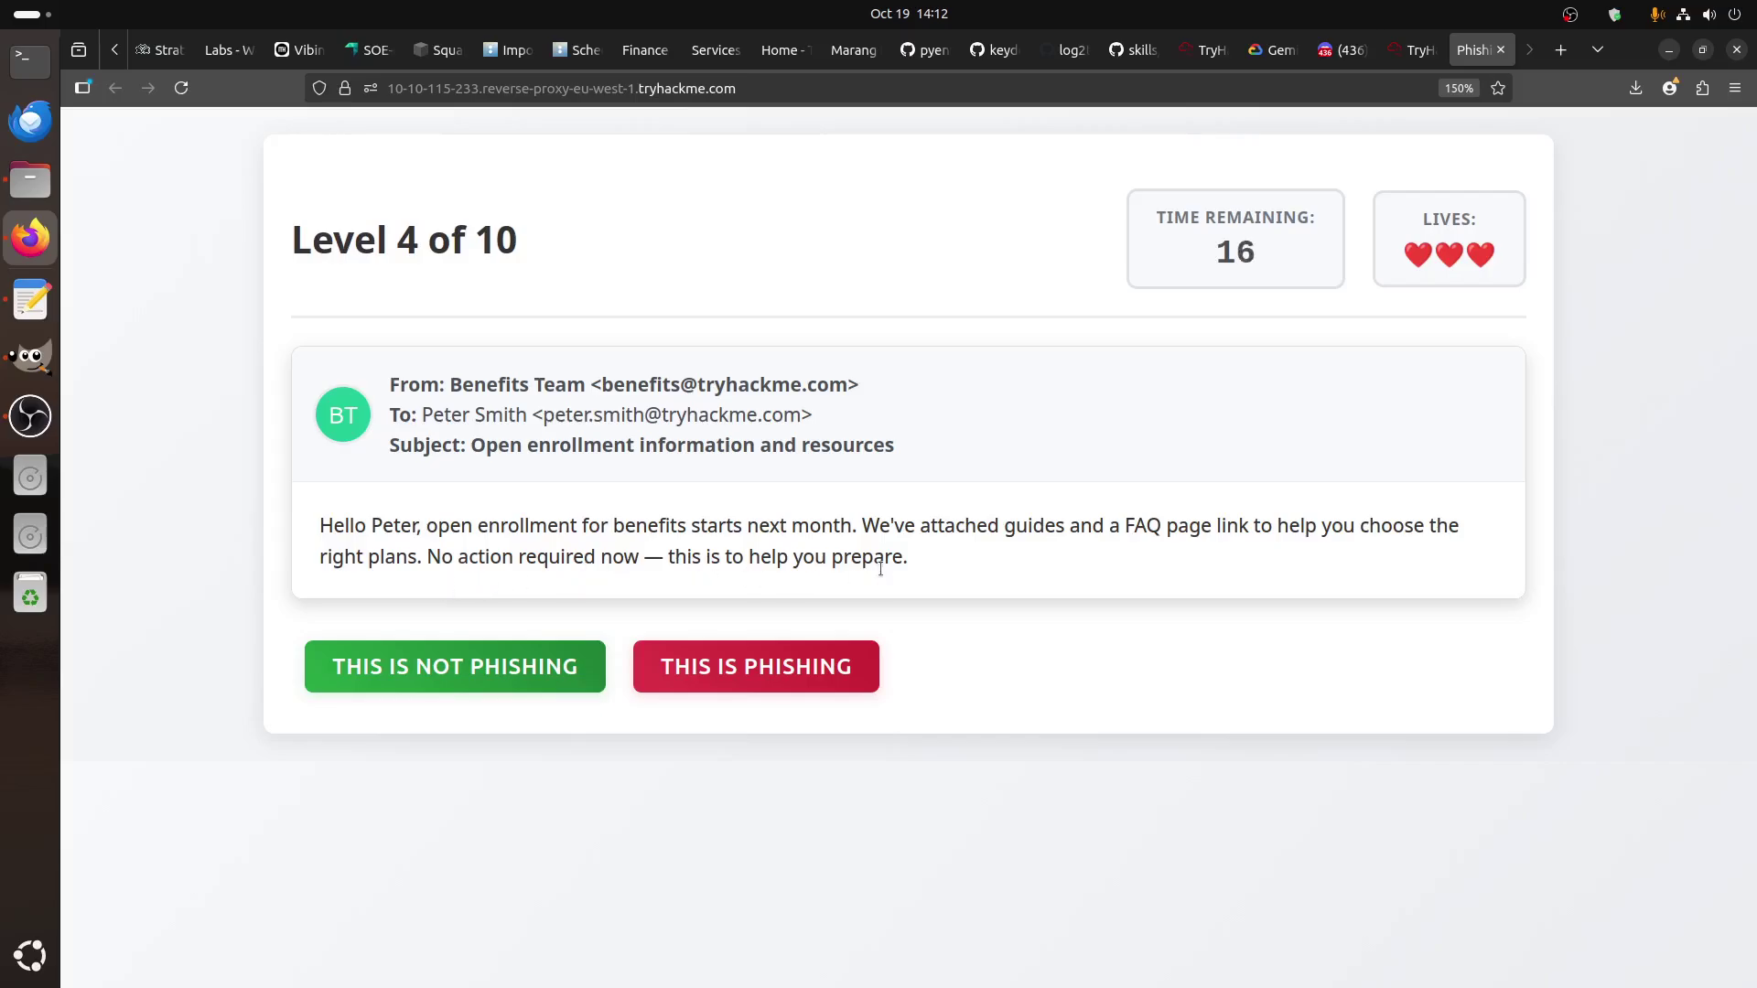
# - Check the tryhackme.com sender, recipient and body, then mark the benefits email legitimate
pyautogui.moveTo(697, 386); pyautogui.dragTo(849, 385)
pyautogui.moveTo(664, 415); pyautogui.dragTo(812, 416)
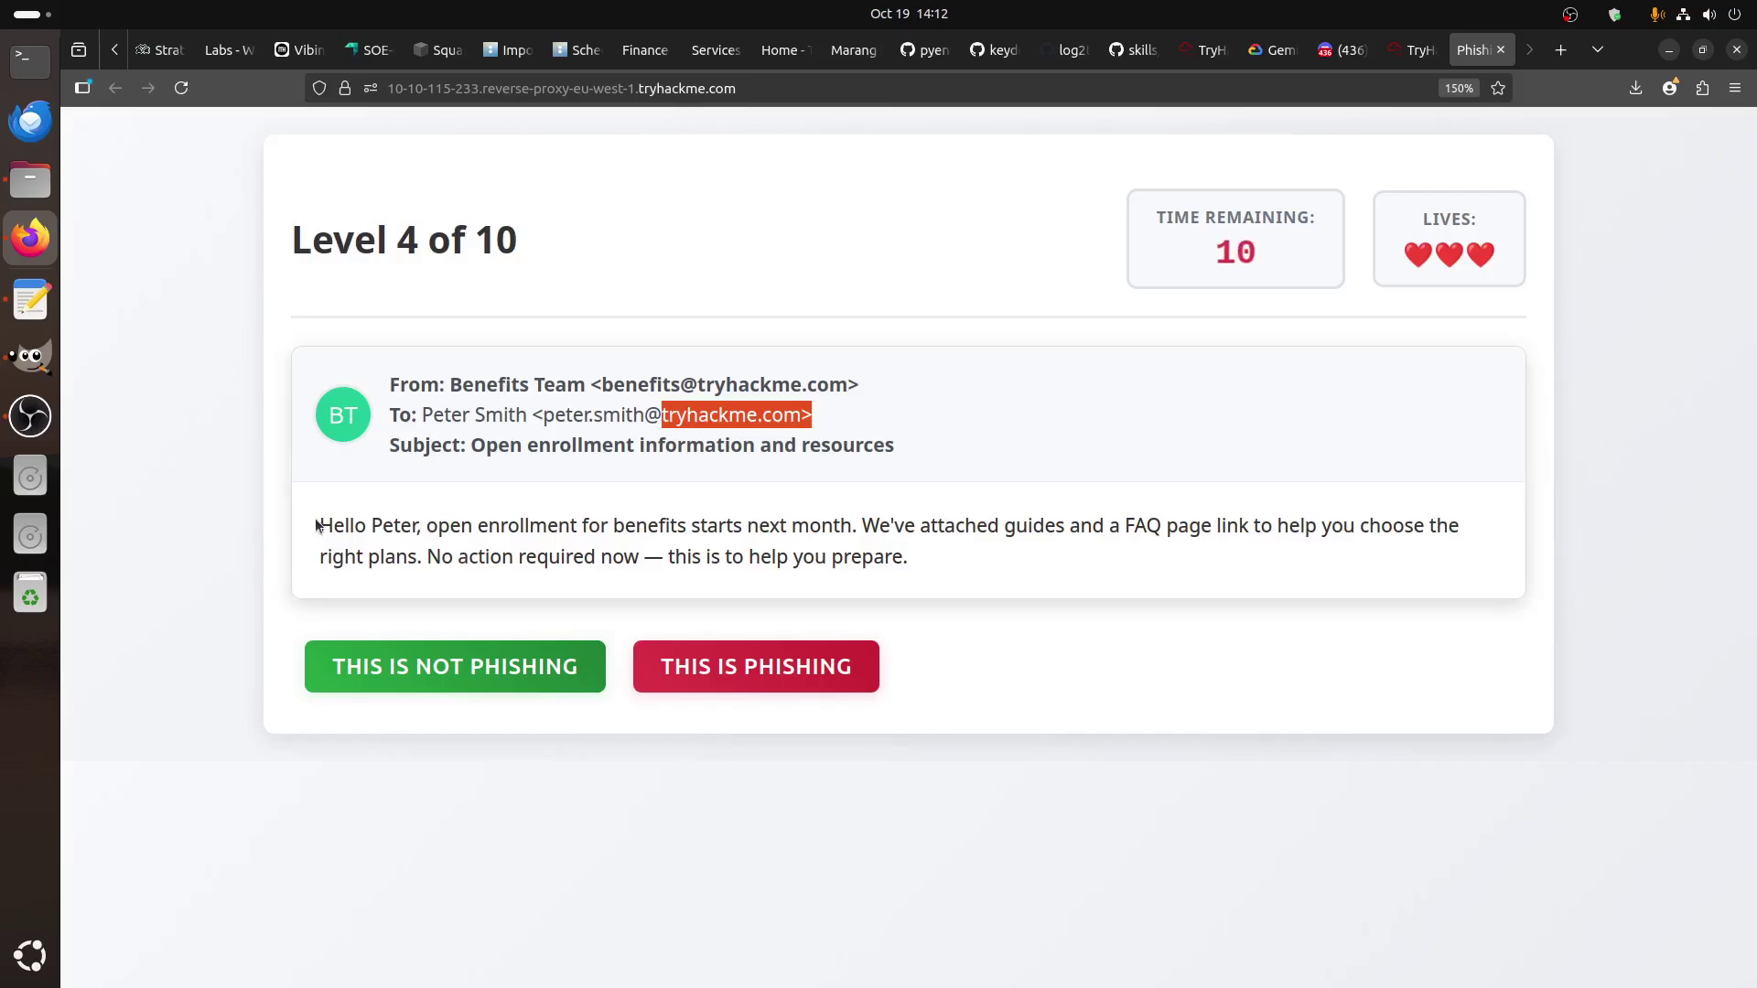
pyautogui.moveTo(317, 517); pyautogui.dragTo(1066, 576)
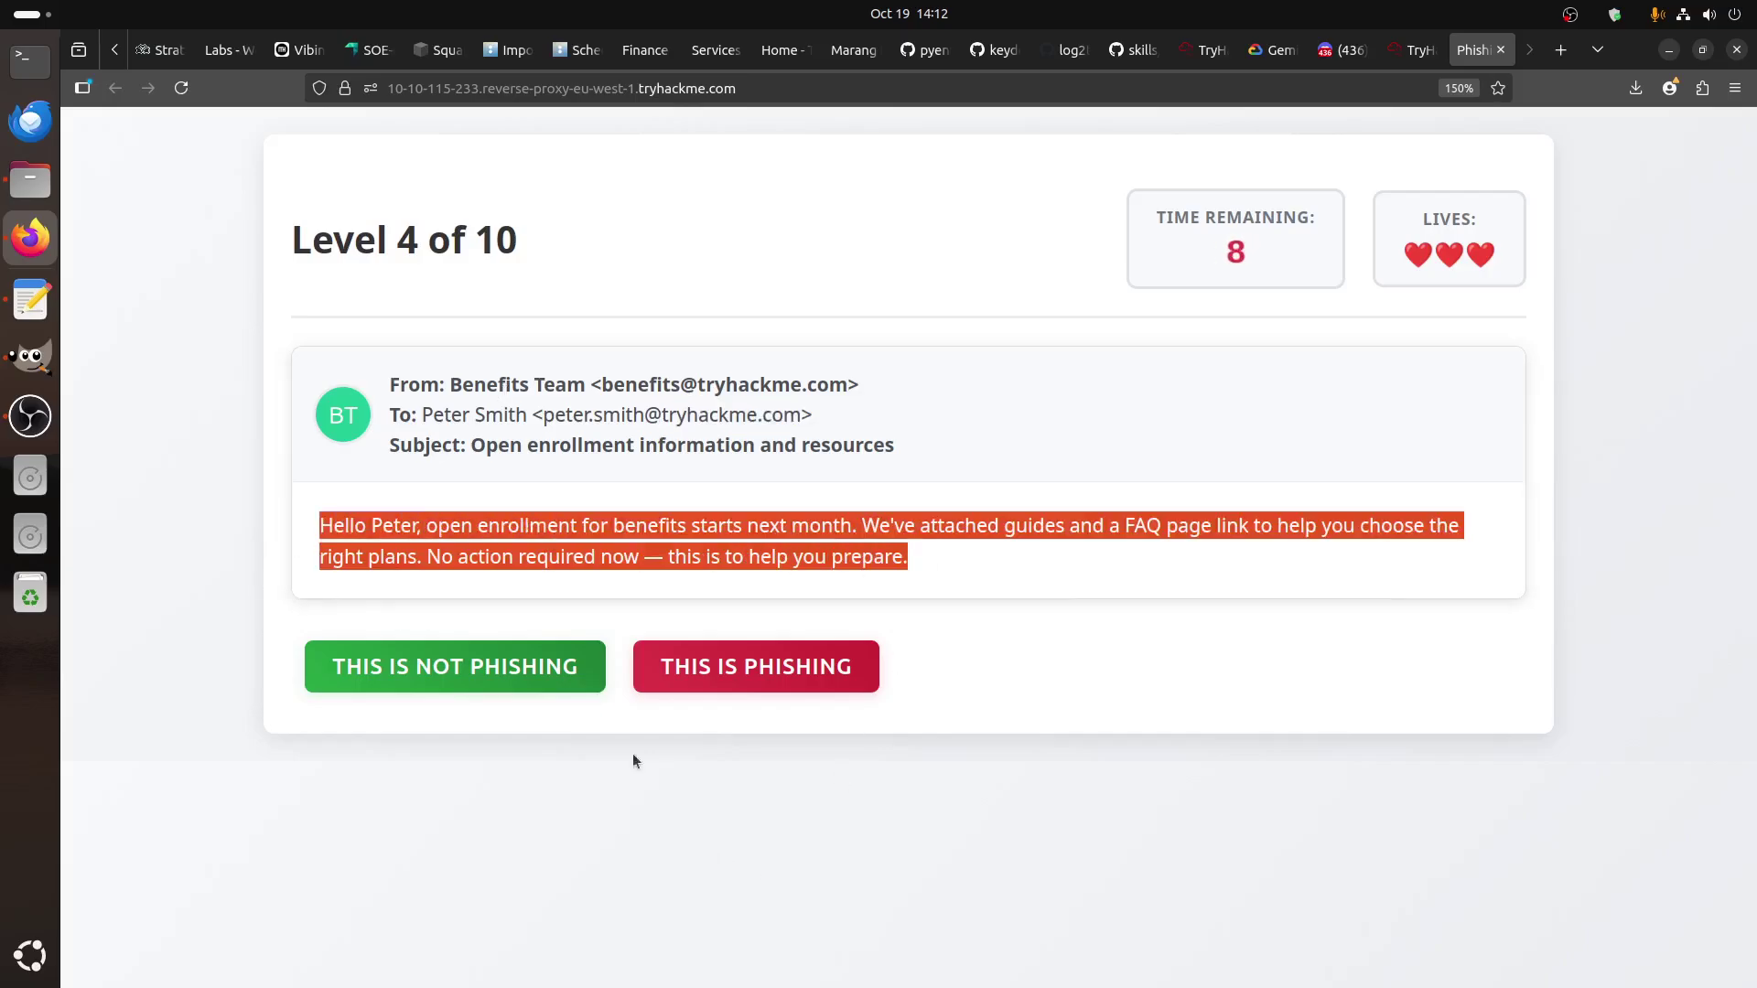
pyautogui.click(471, 667)
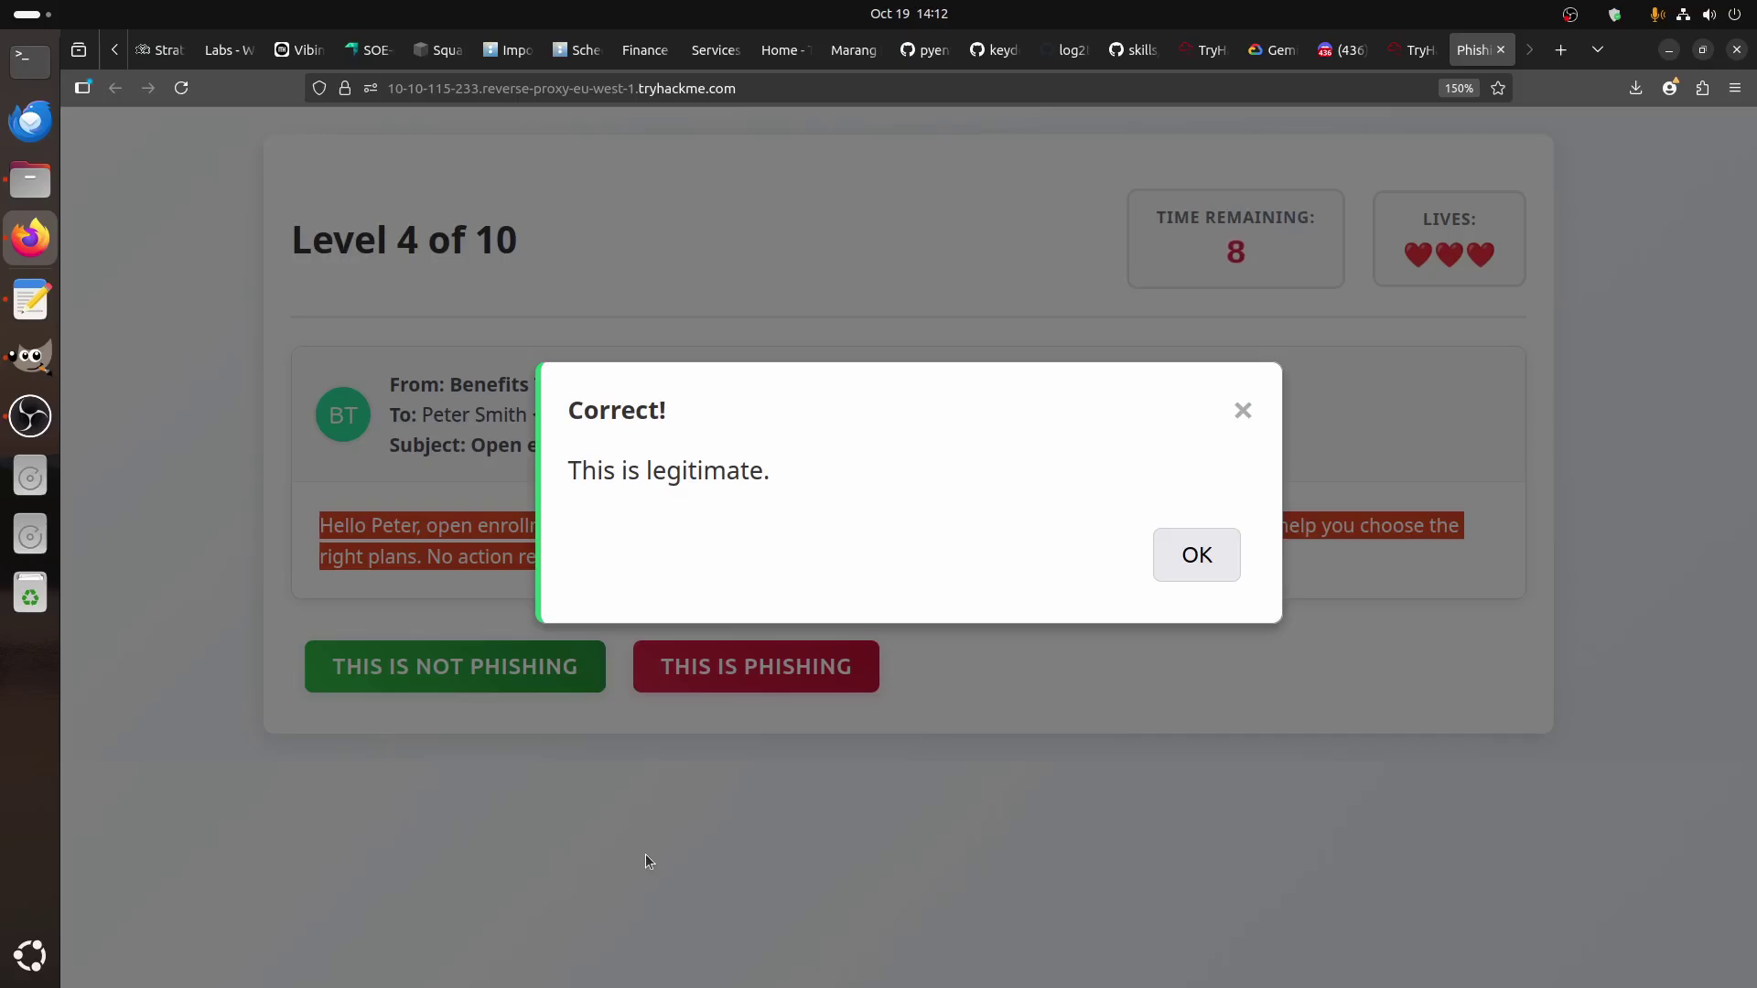
pyautogui.click(1204, 563)
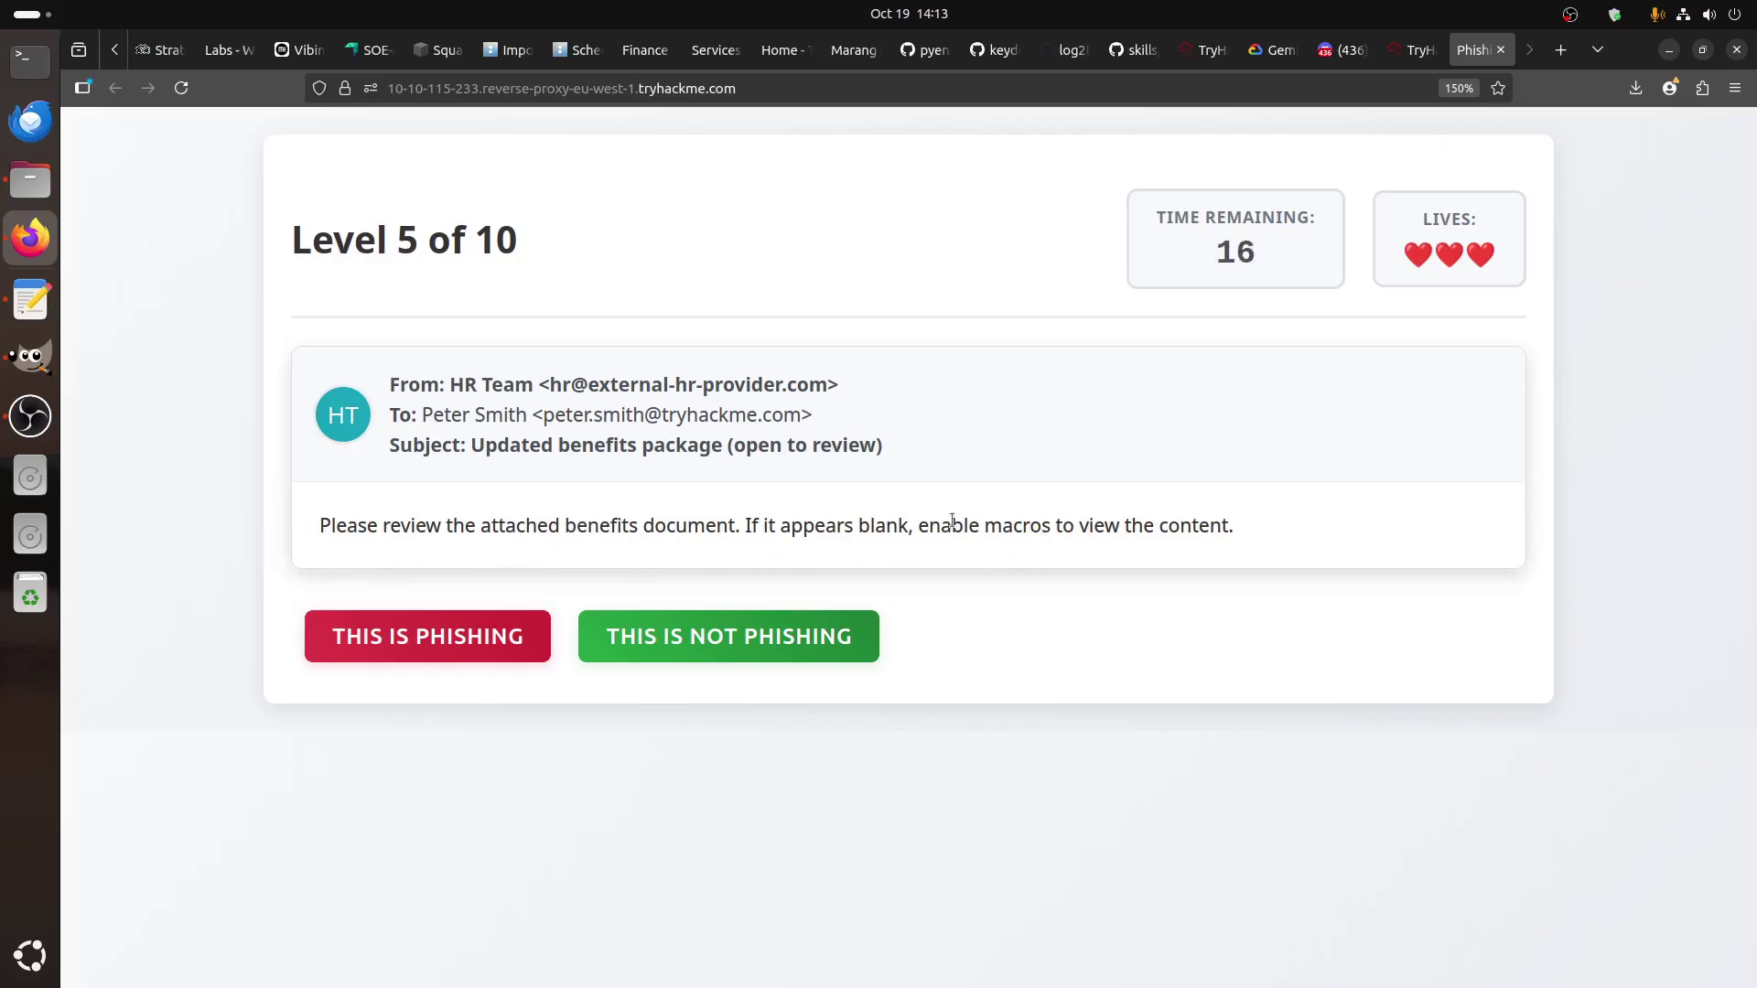
# - Flag the benefits document email as phishing for asking to enable macros
pyautogui.moveTo(943, 522); pyautogui.dragTo(1320, 540)
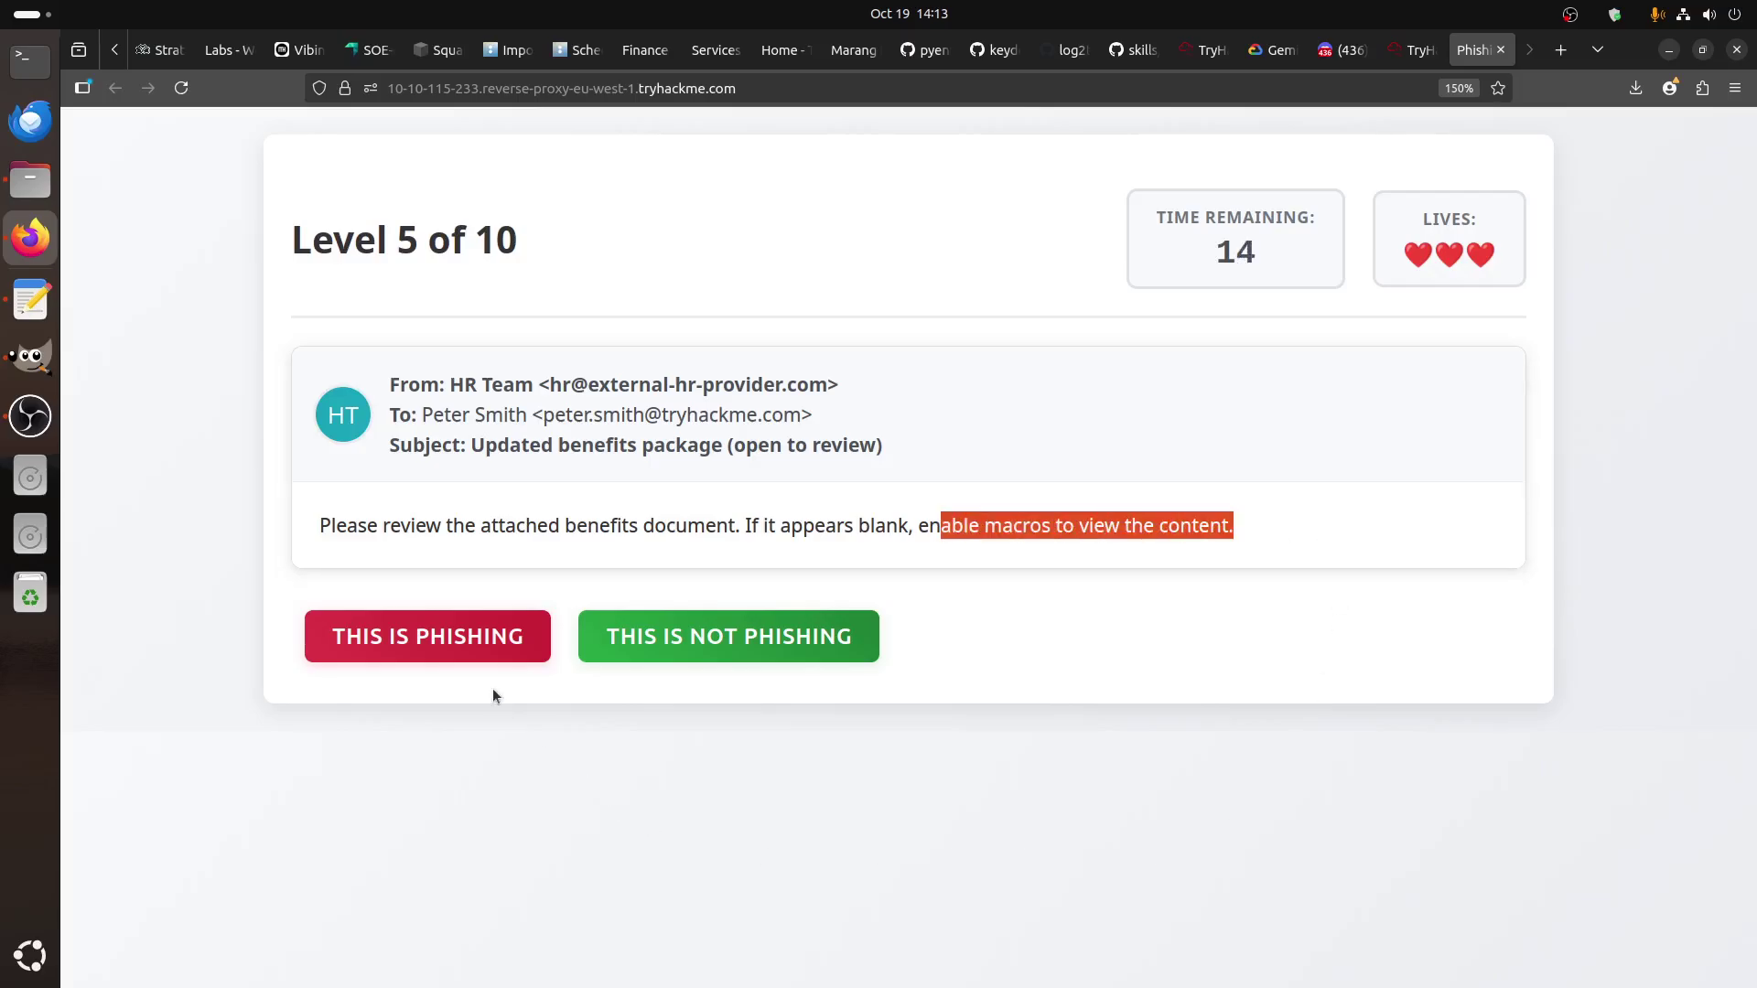
pyautogui.click(471, 640)
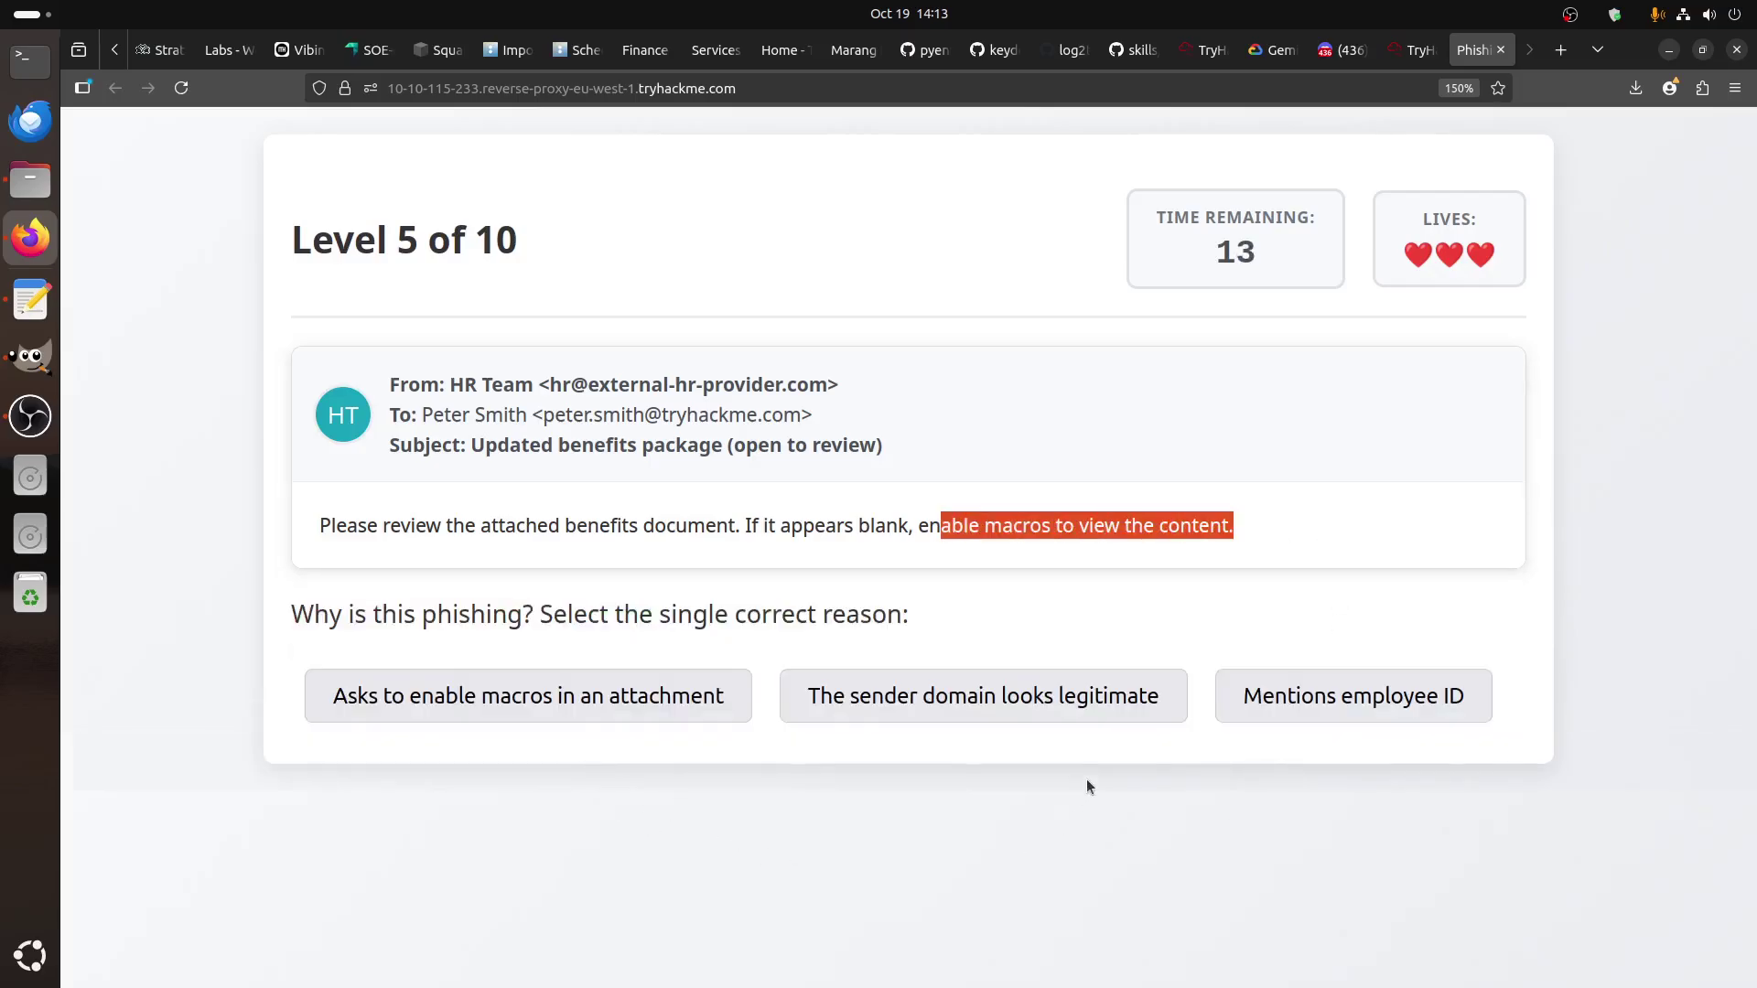
pyautogui.click(549, 697)
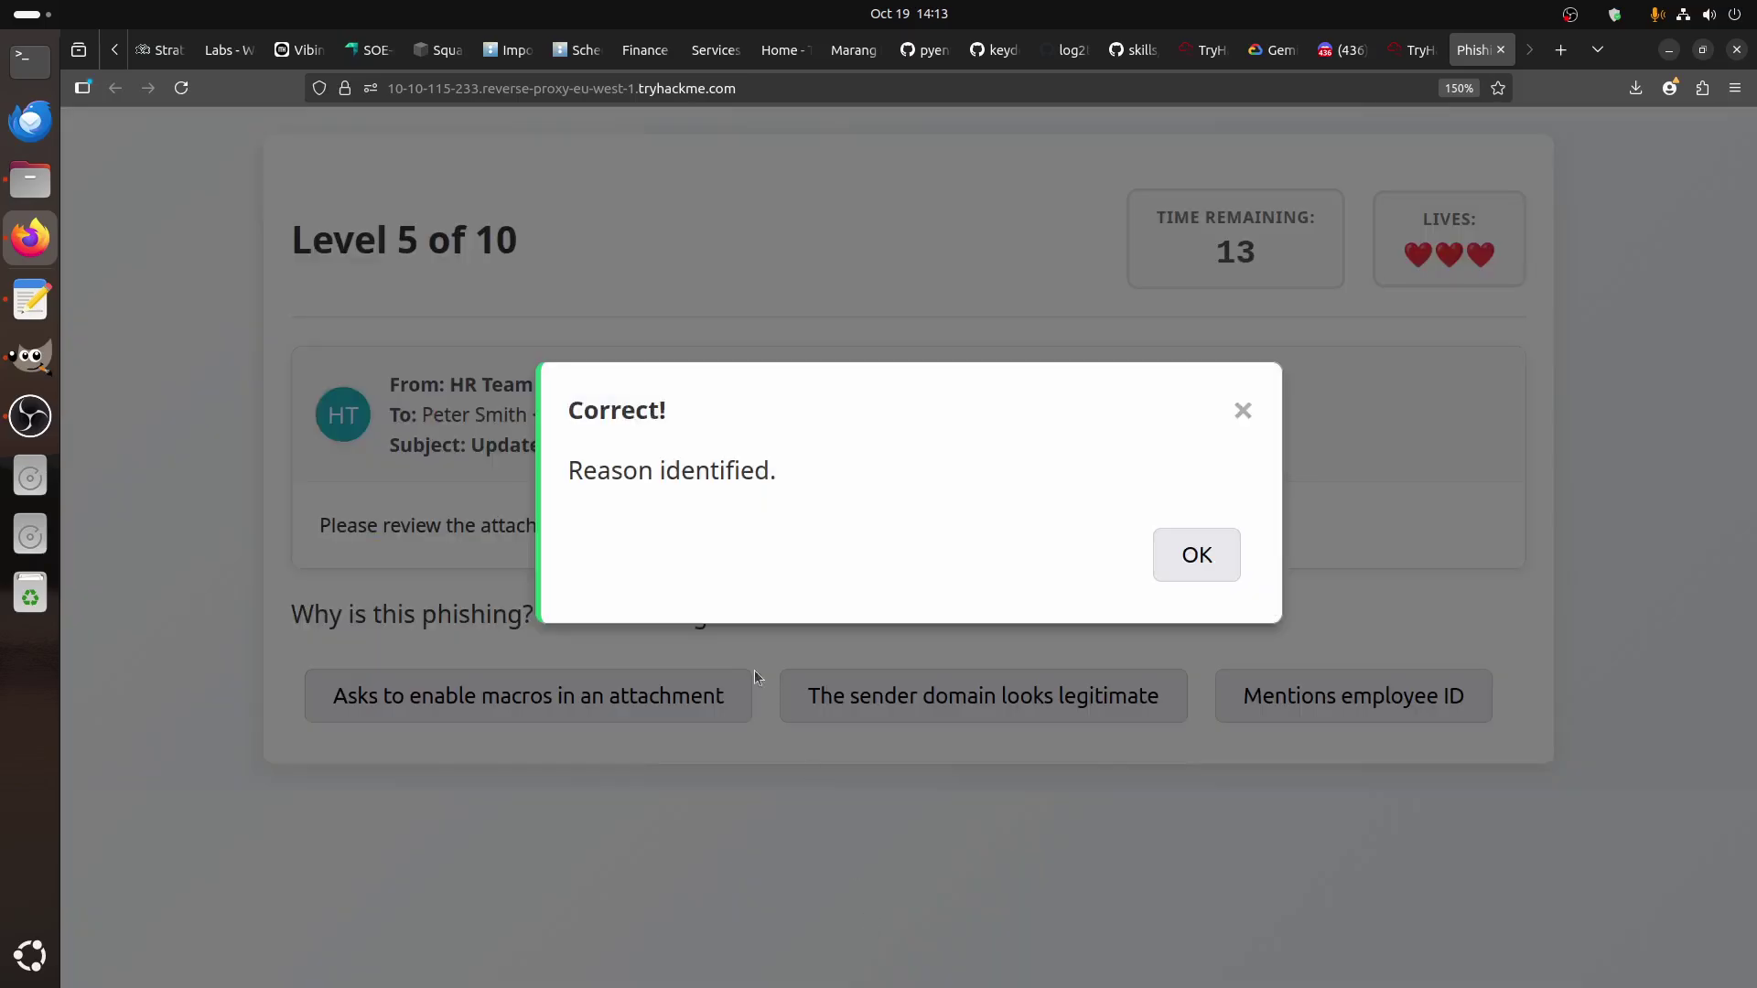
pyautogui.click(1191, 555)
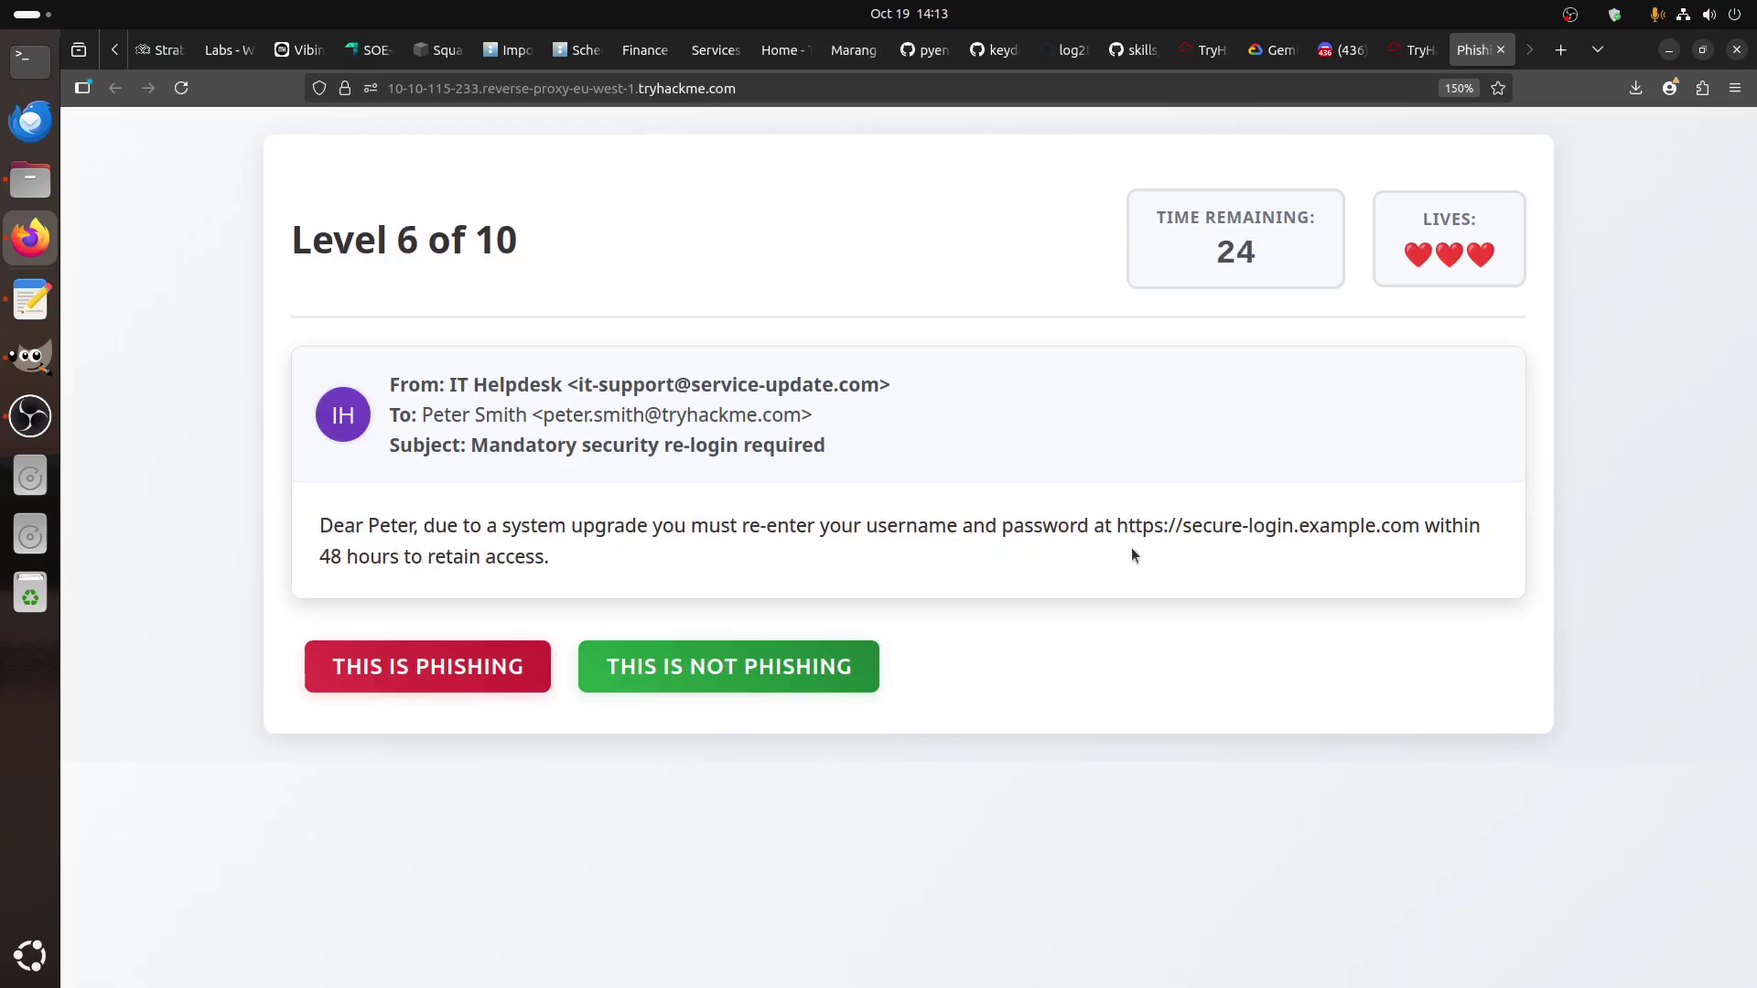
# - Flag the service-update.com re-login email as phishing for its credential-collecting link
pyautogui.moveTo(1419, 537); pyautogui.dragTo(1309, 535)
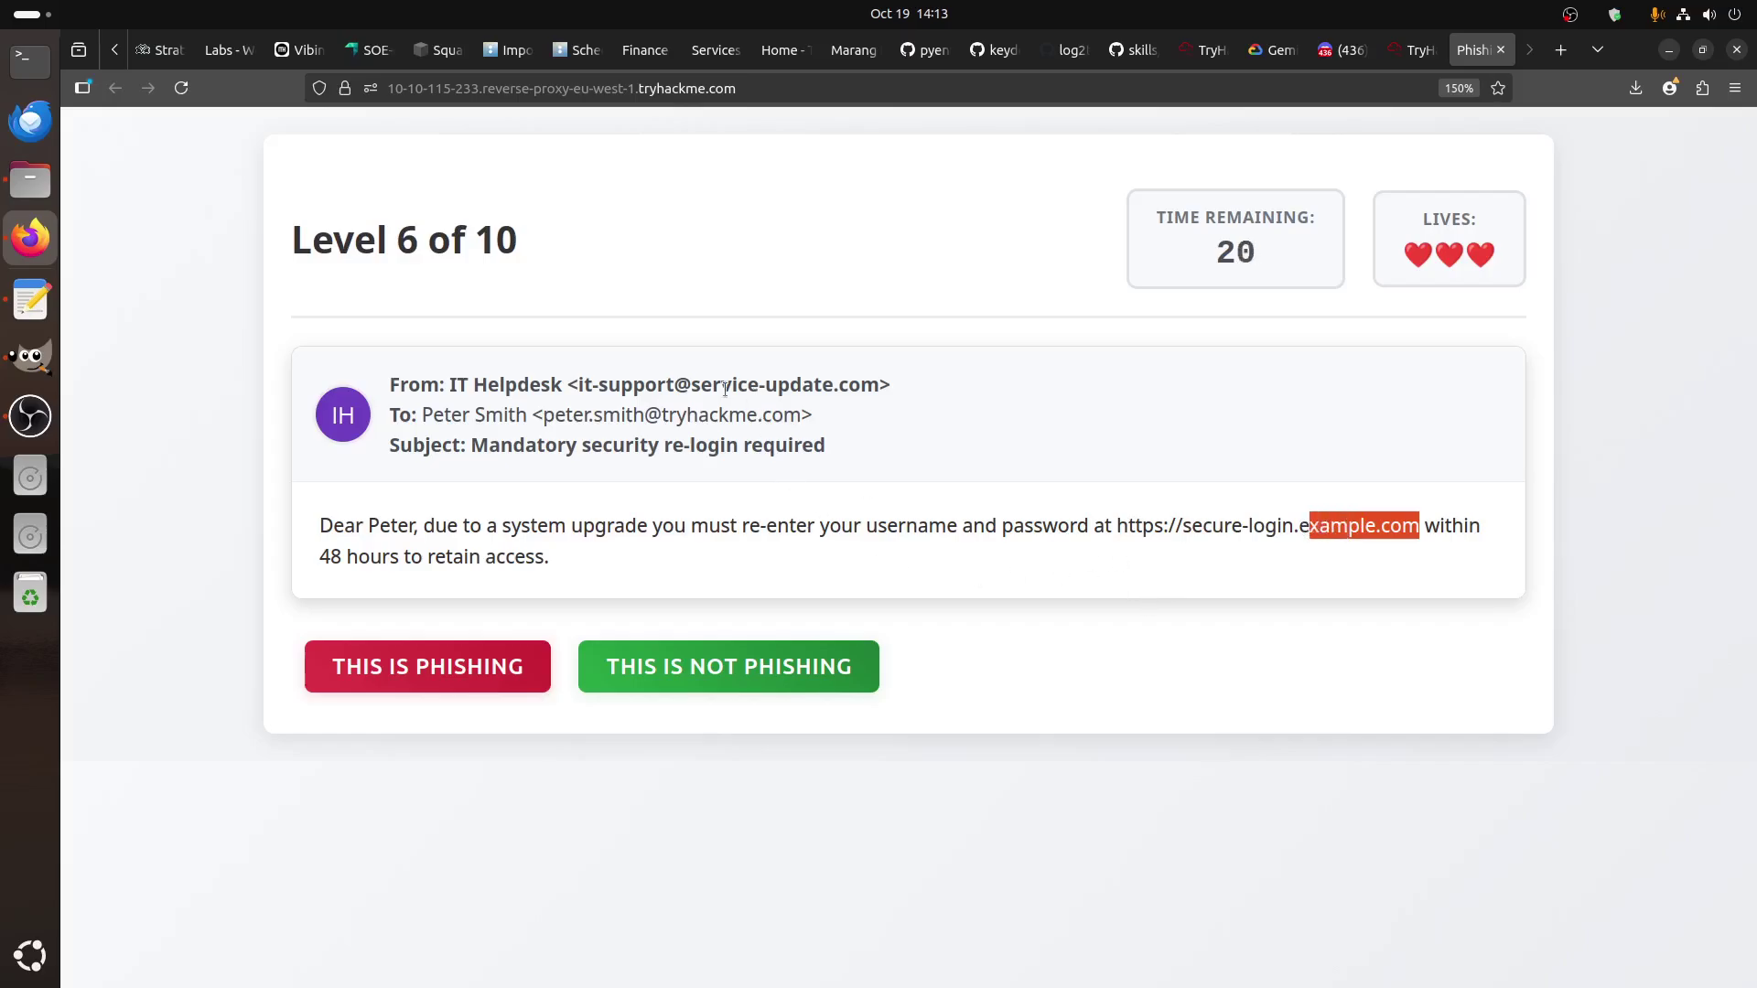
pyautogui.moveTo(691, 386); pyautogui.dragTo(905, 394)
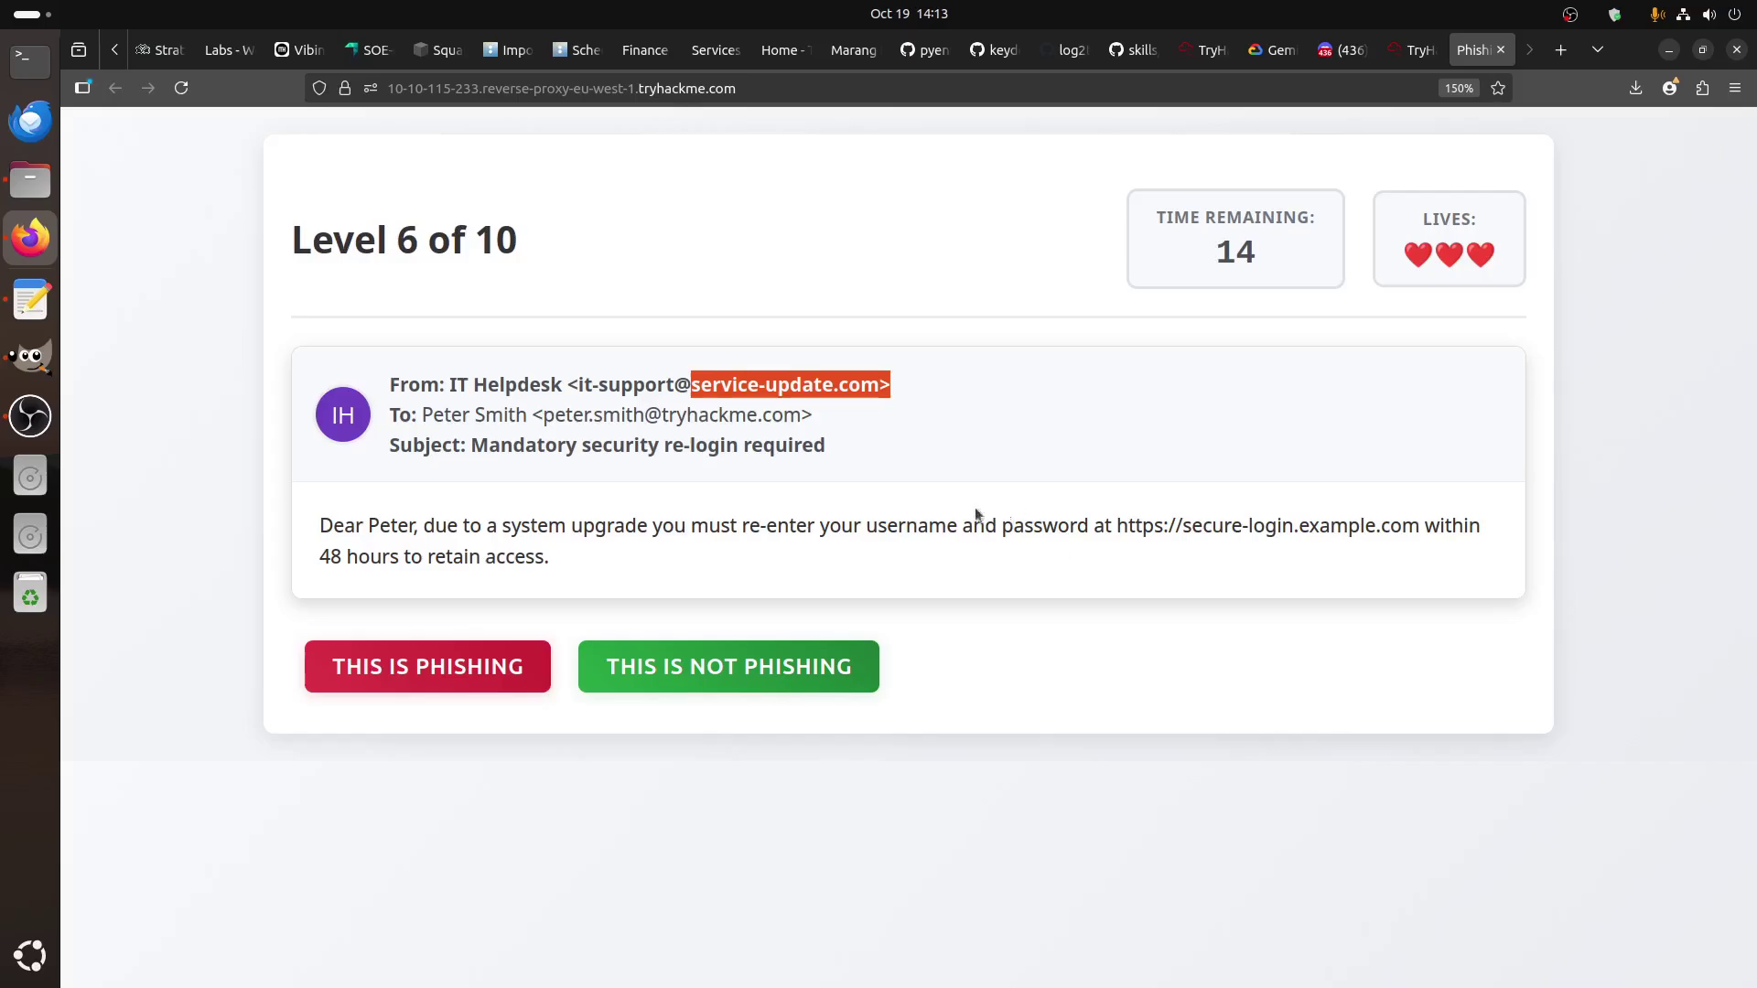
pyautogui.click(409, 663)
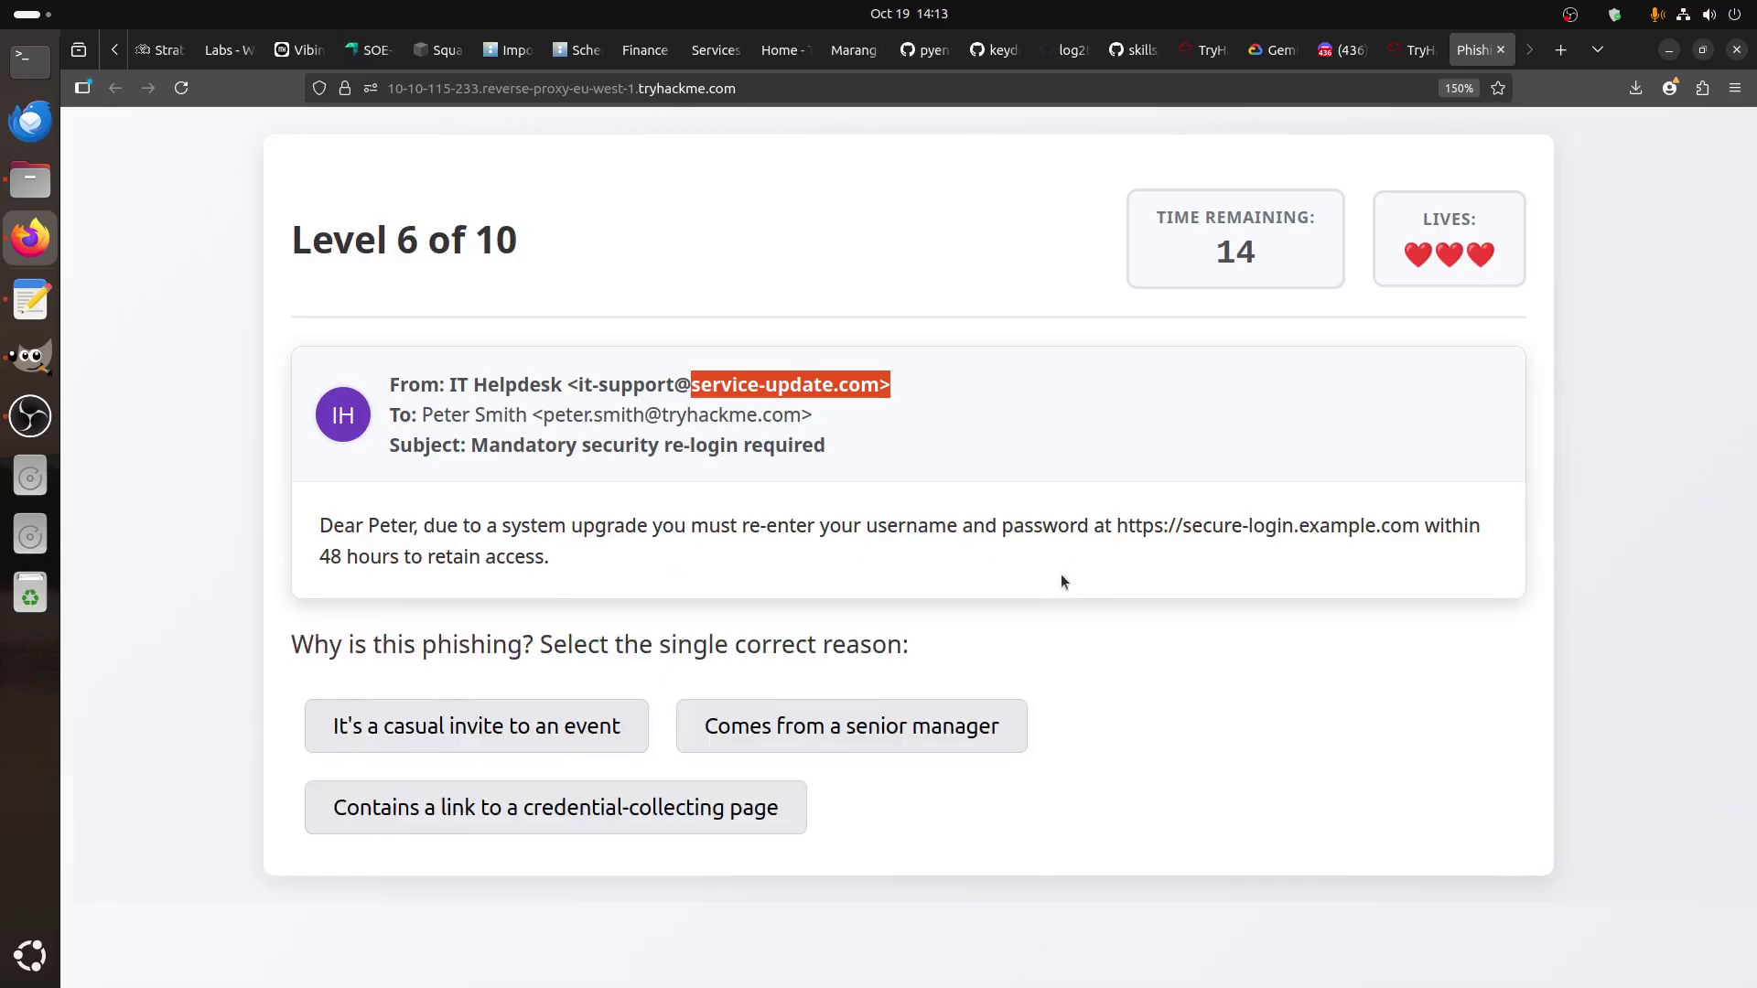
pyautogui.click(656, 814)
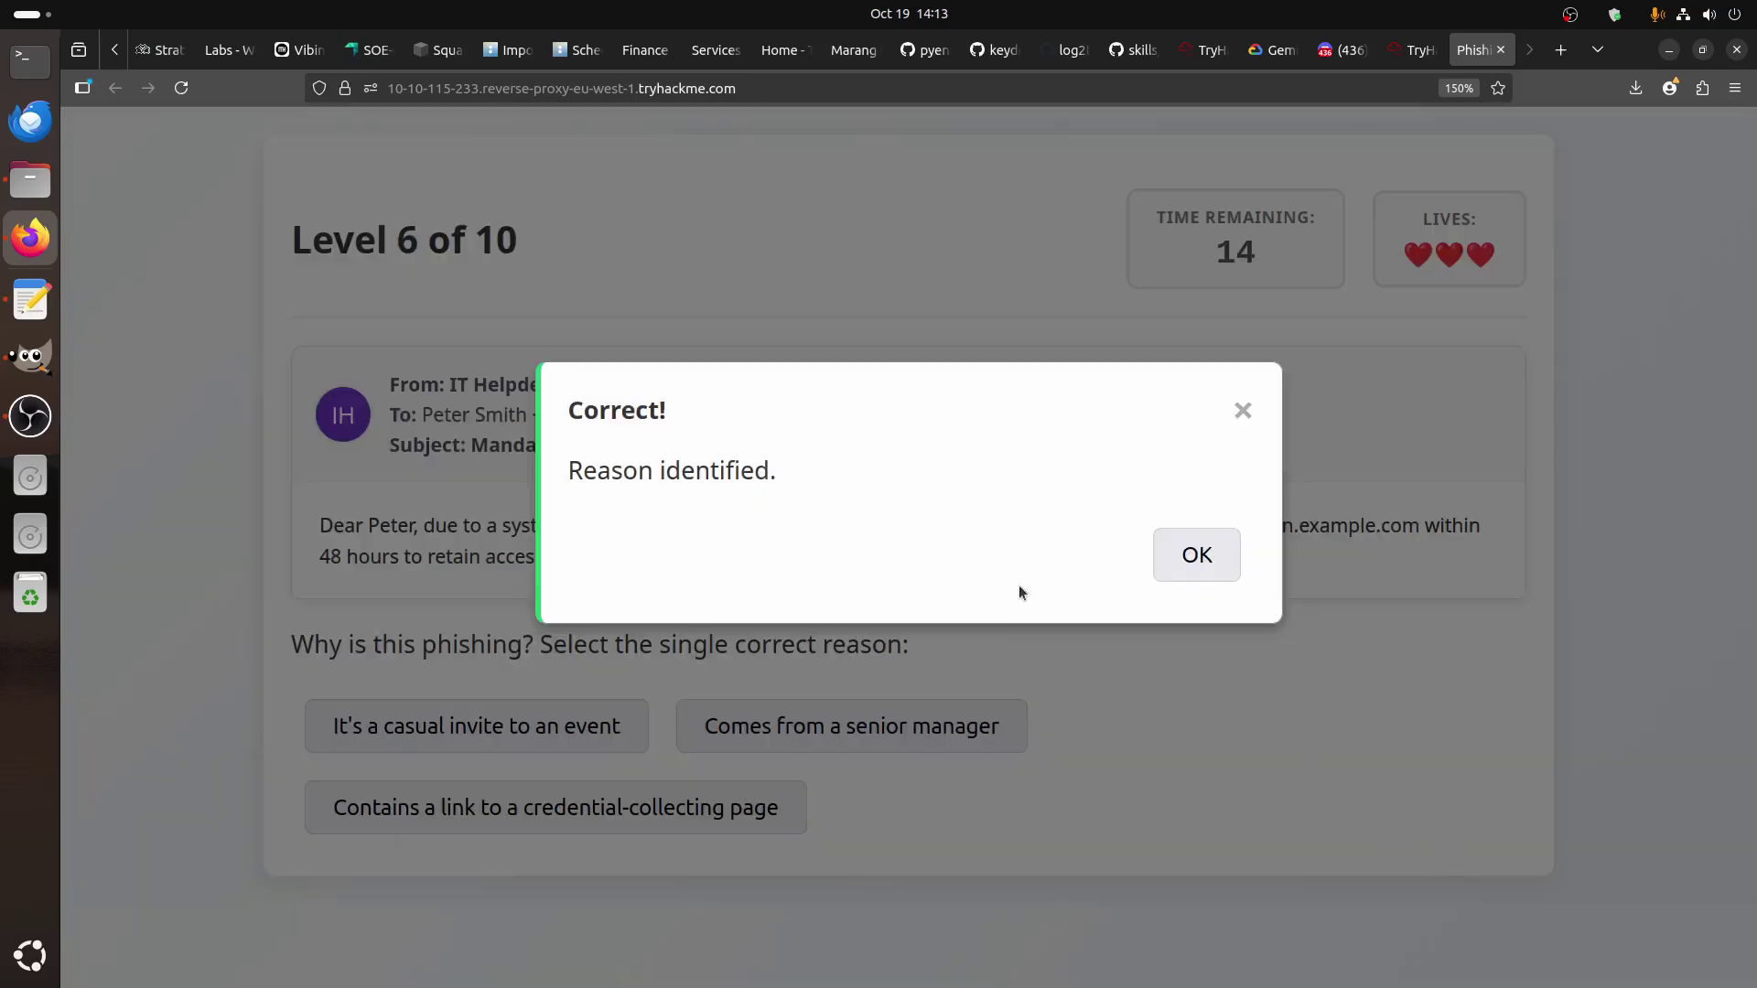
pyautogui.click(1220, 569)
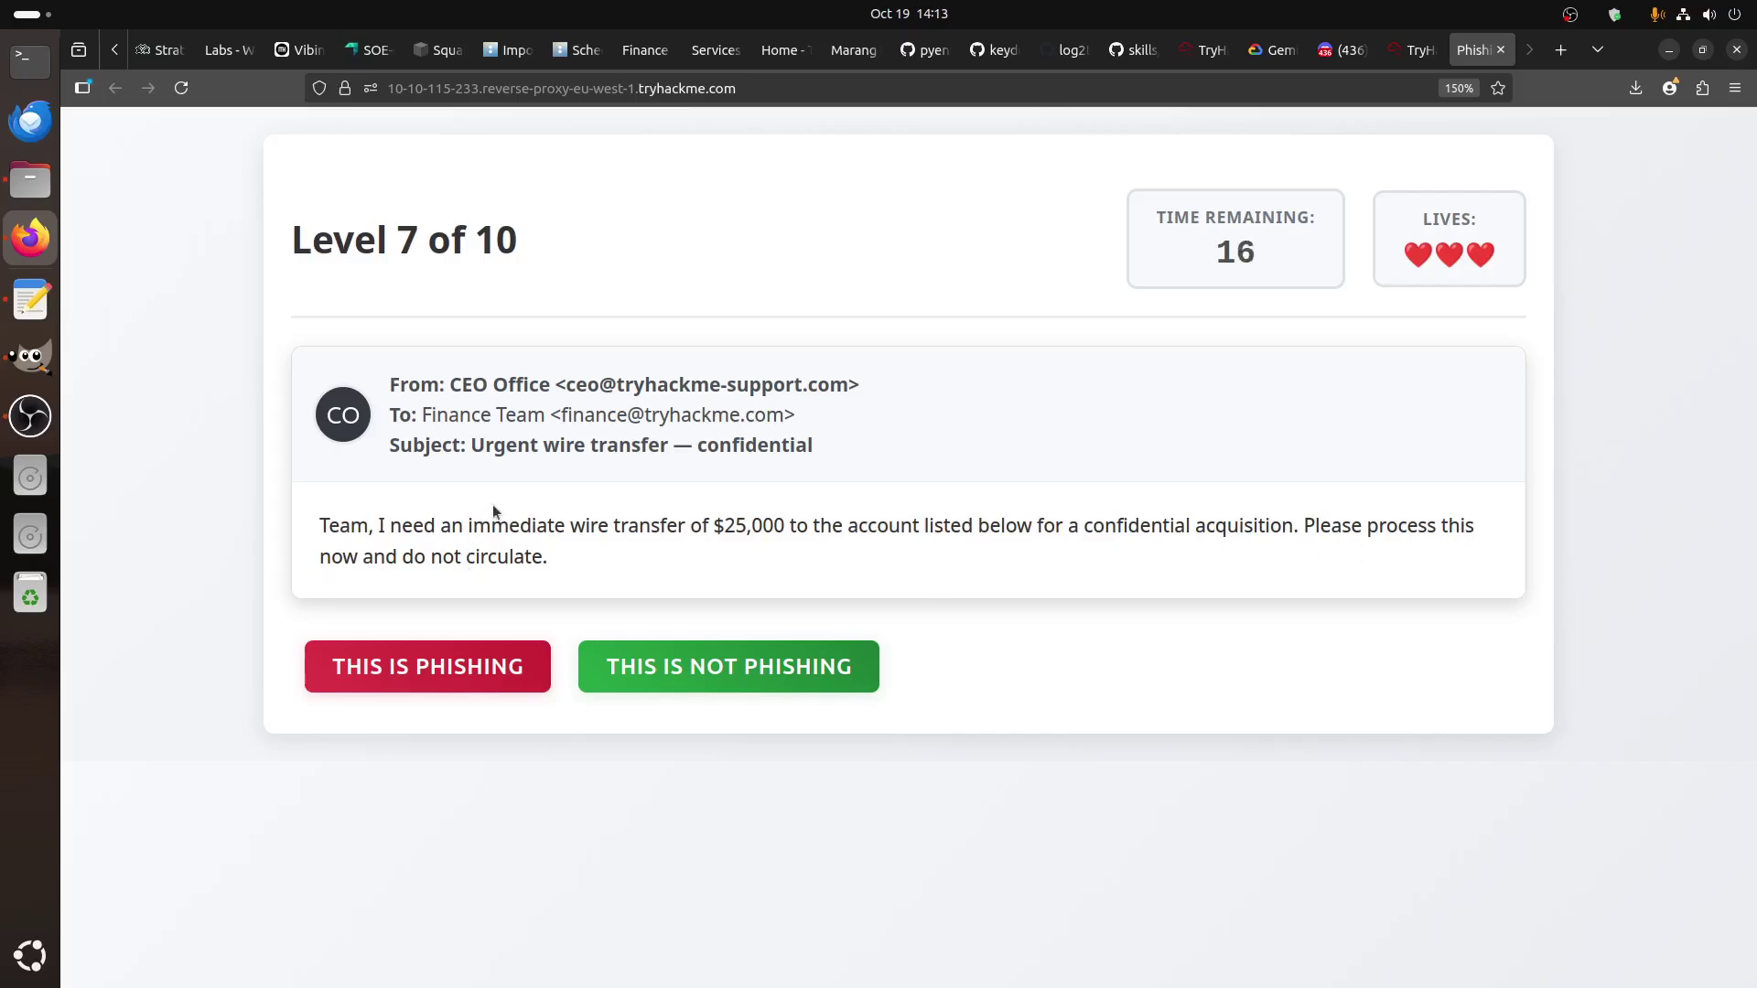
# - Flag the CEO wire-transfer email as phishing for executive impersonation
pyautogui.tripleClick(635, 573)
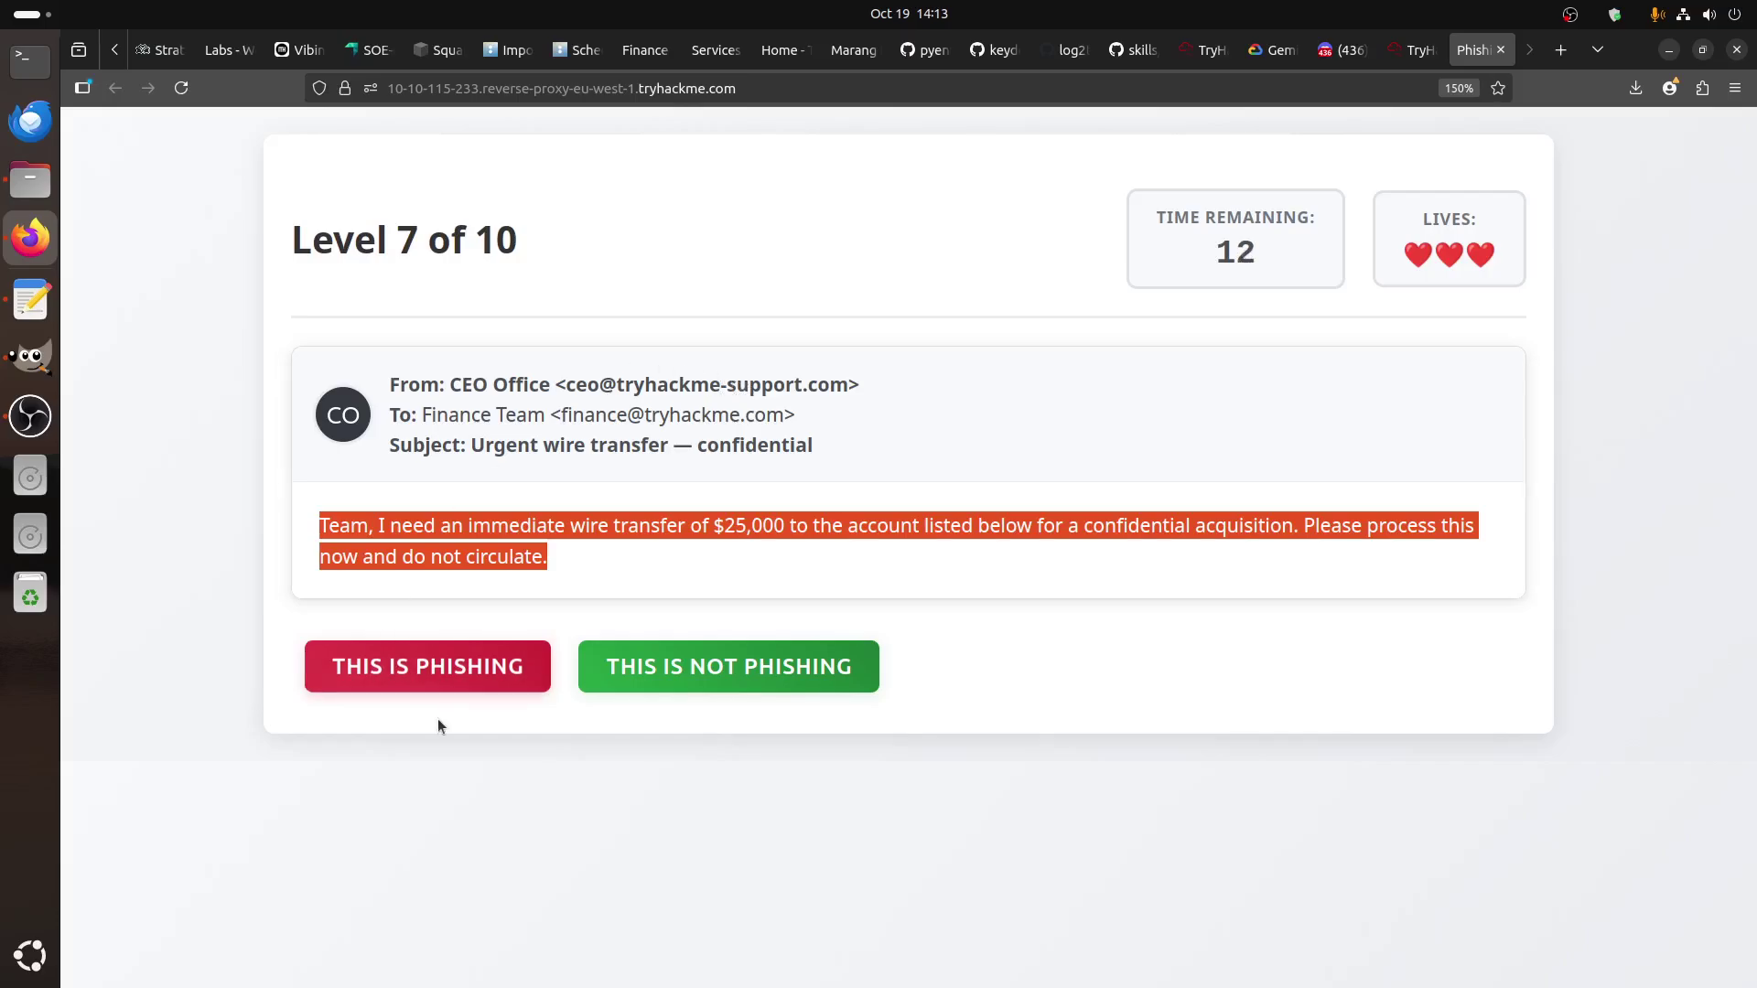
pyautogui.click(336, 665)
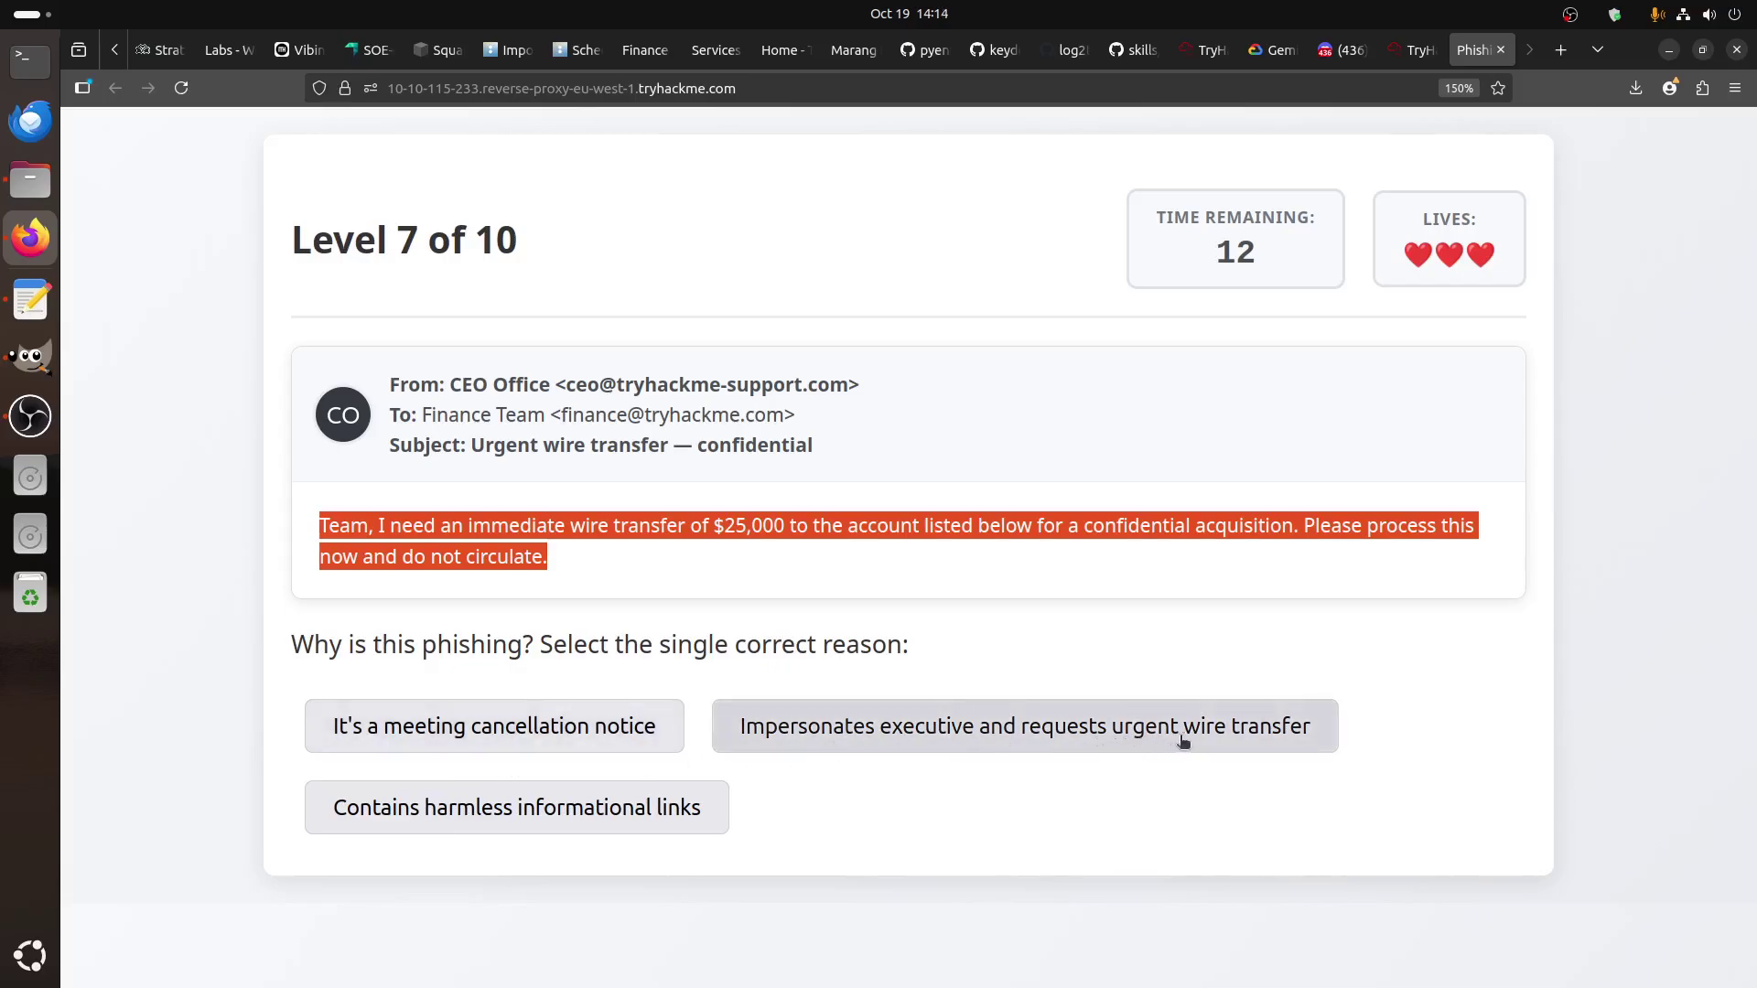
pyautogui.click(1080, 734)
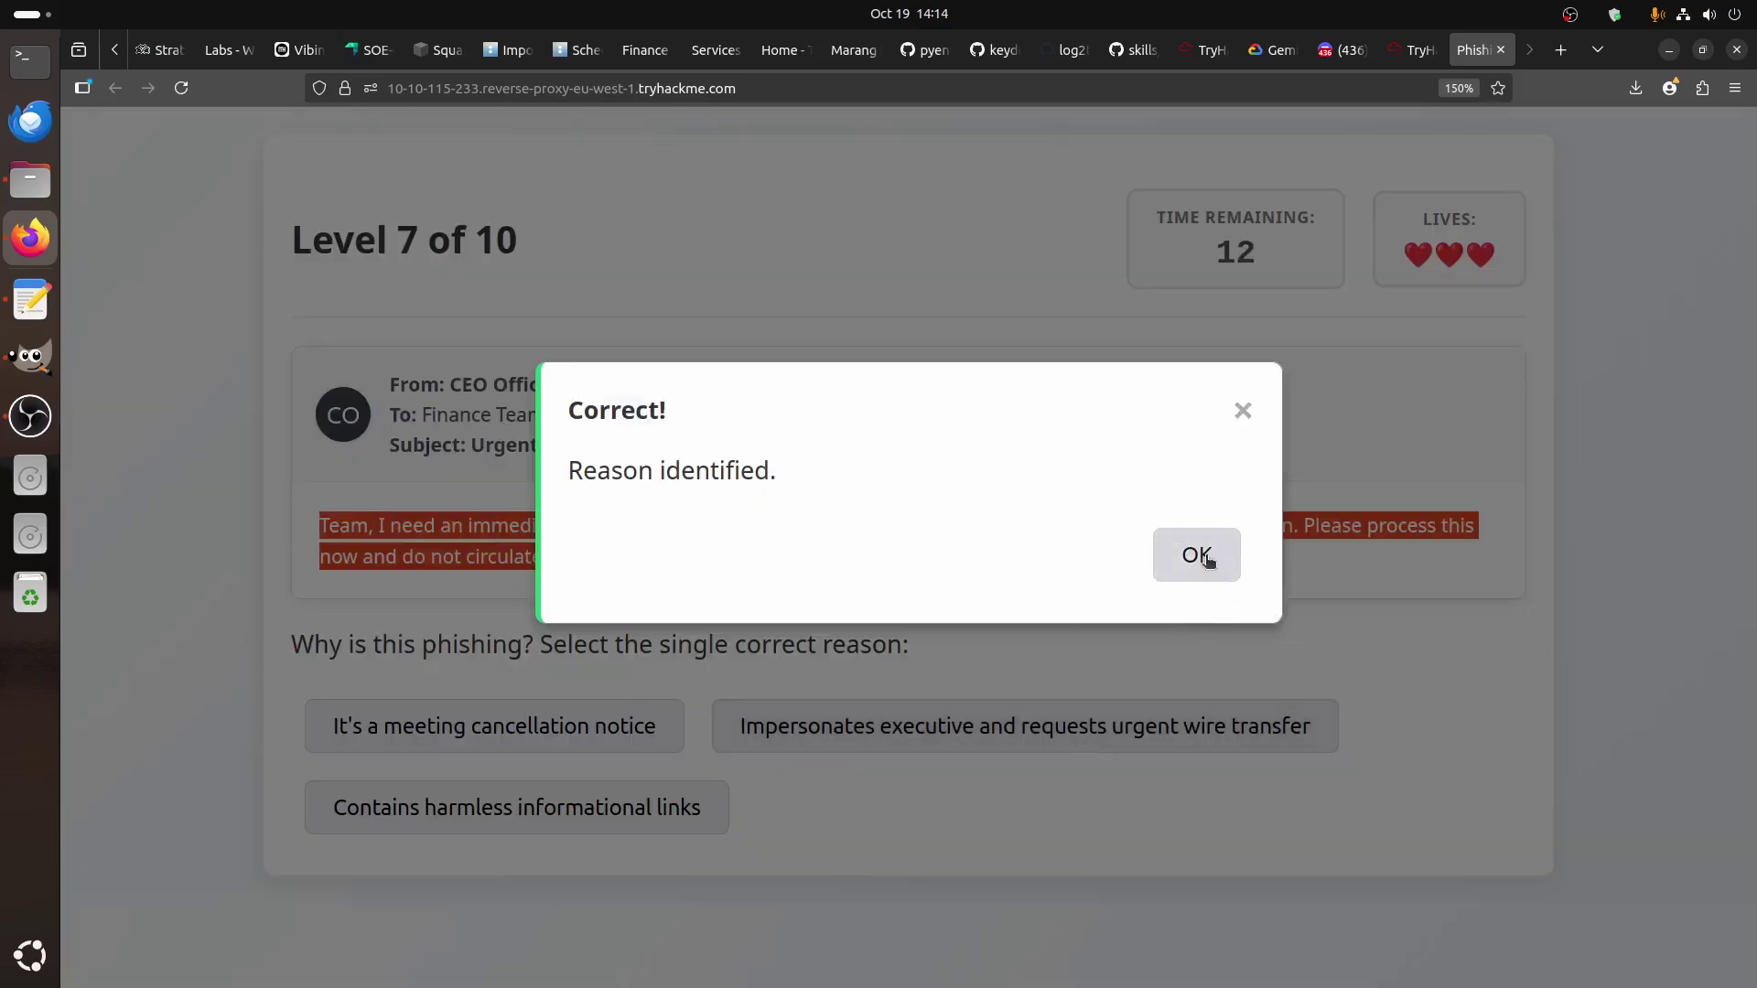
pyautogui.click(1196, 556)
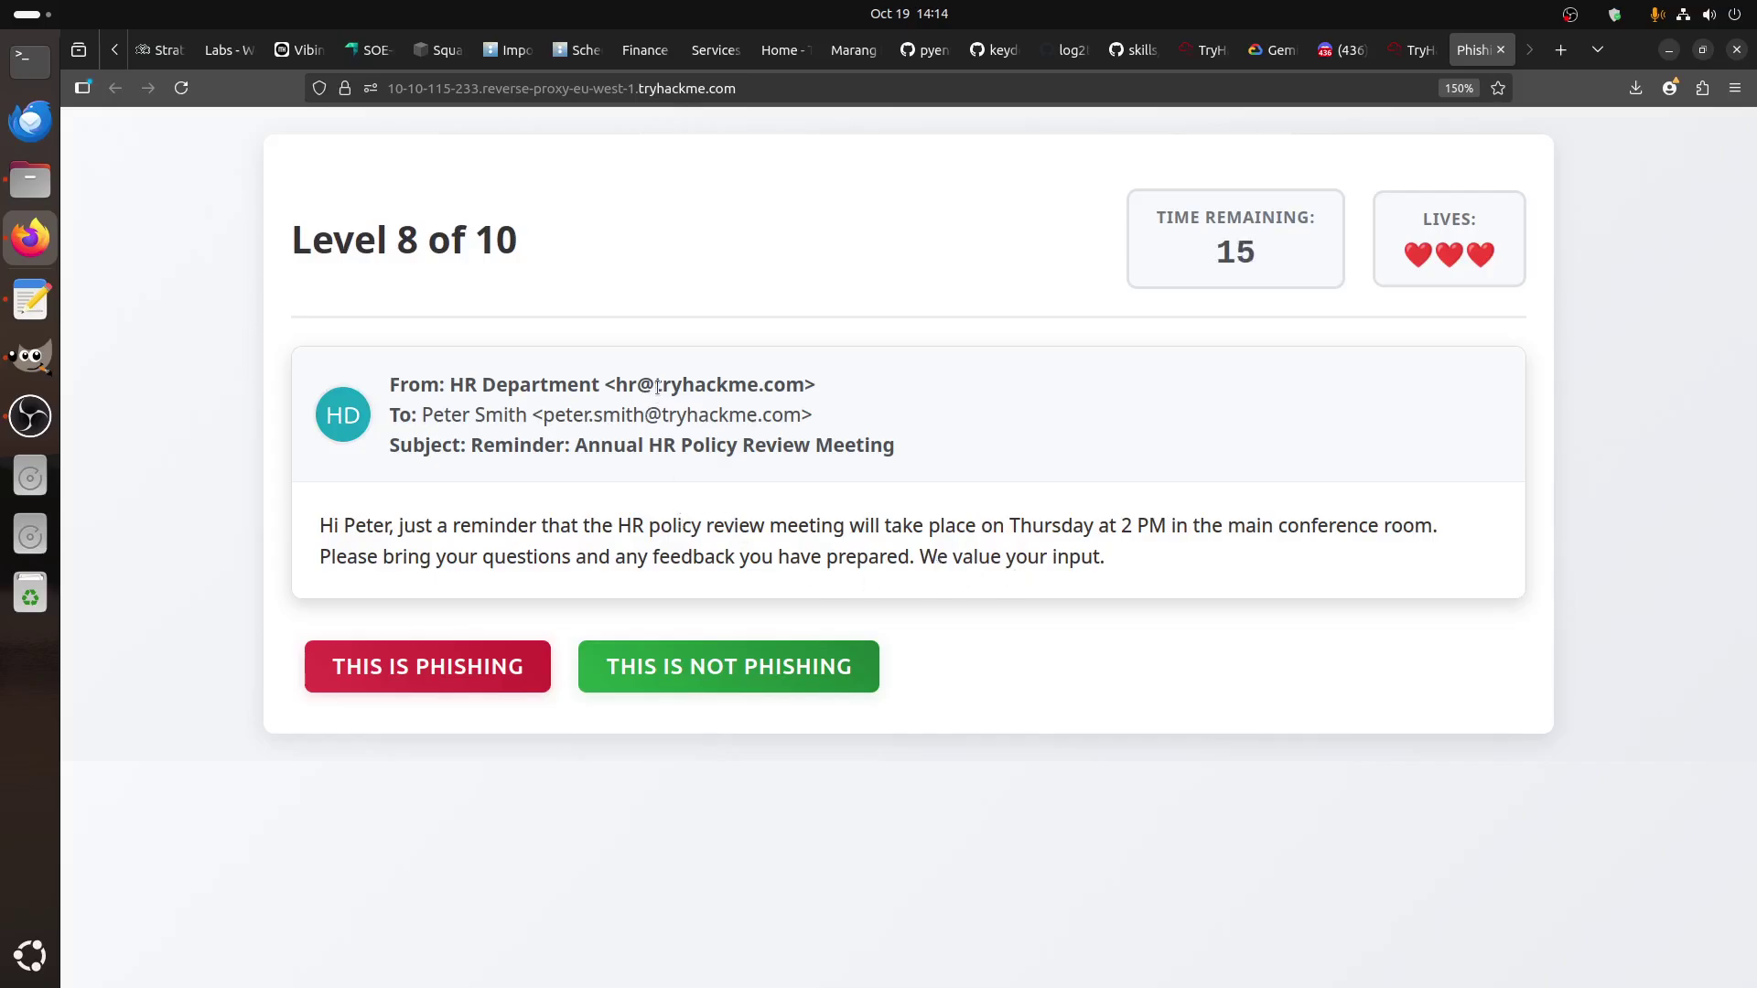
pyautogui.moveTo(656, 386)
pyautogui.mouseDown()
pyautogui.moveTo(787, 386)
pyautogui.moveTo(669, 415)
pyautogui.mouseUp()
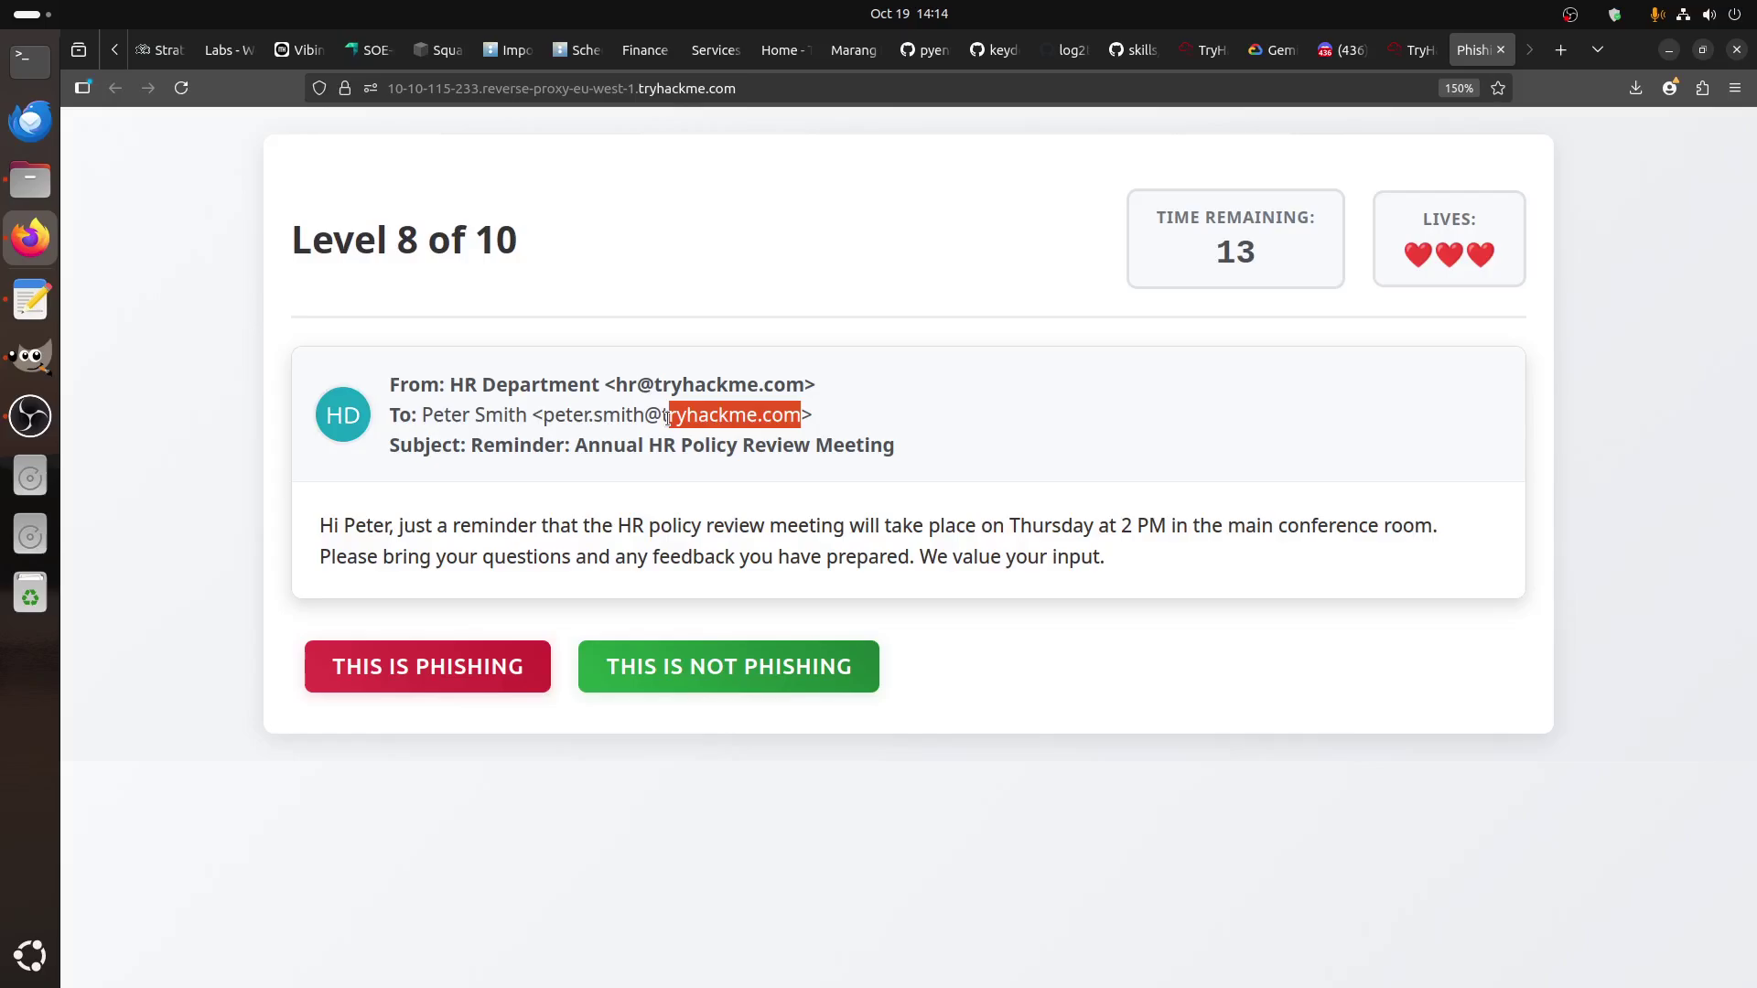
pyautogui.click(810, 673)
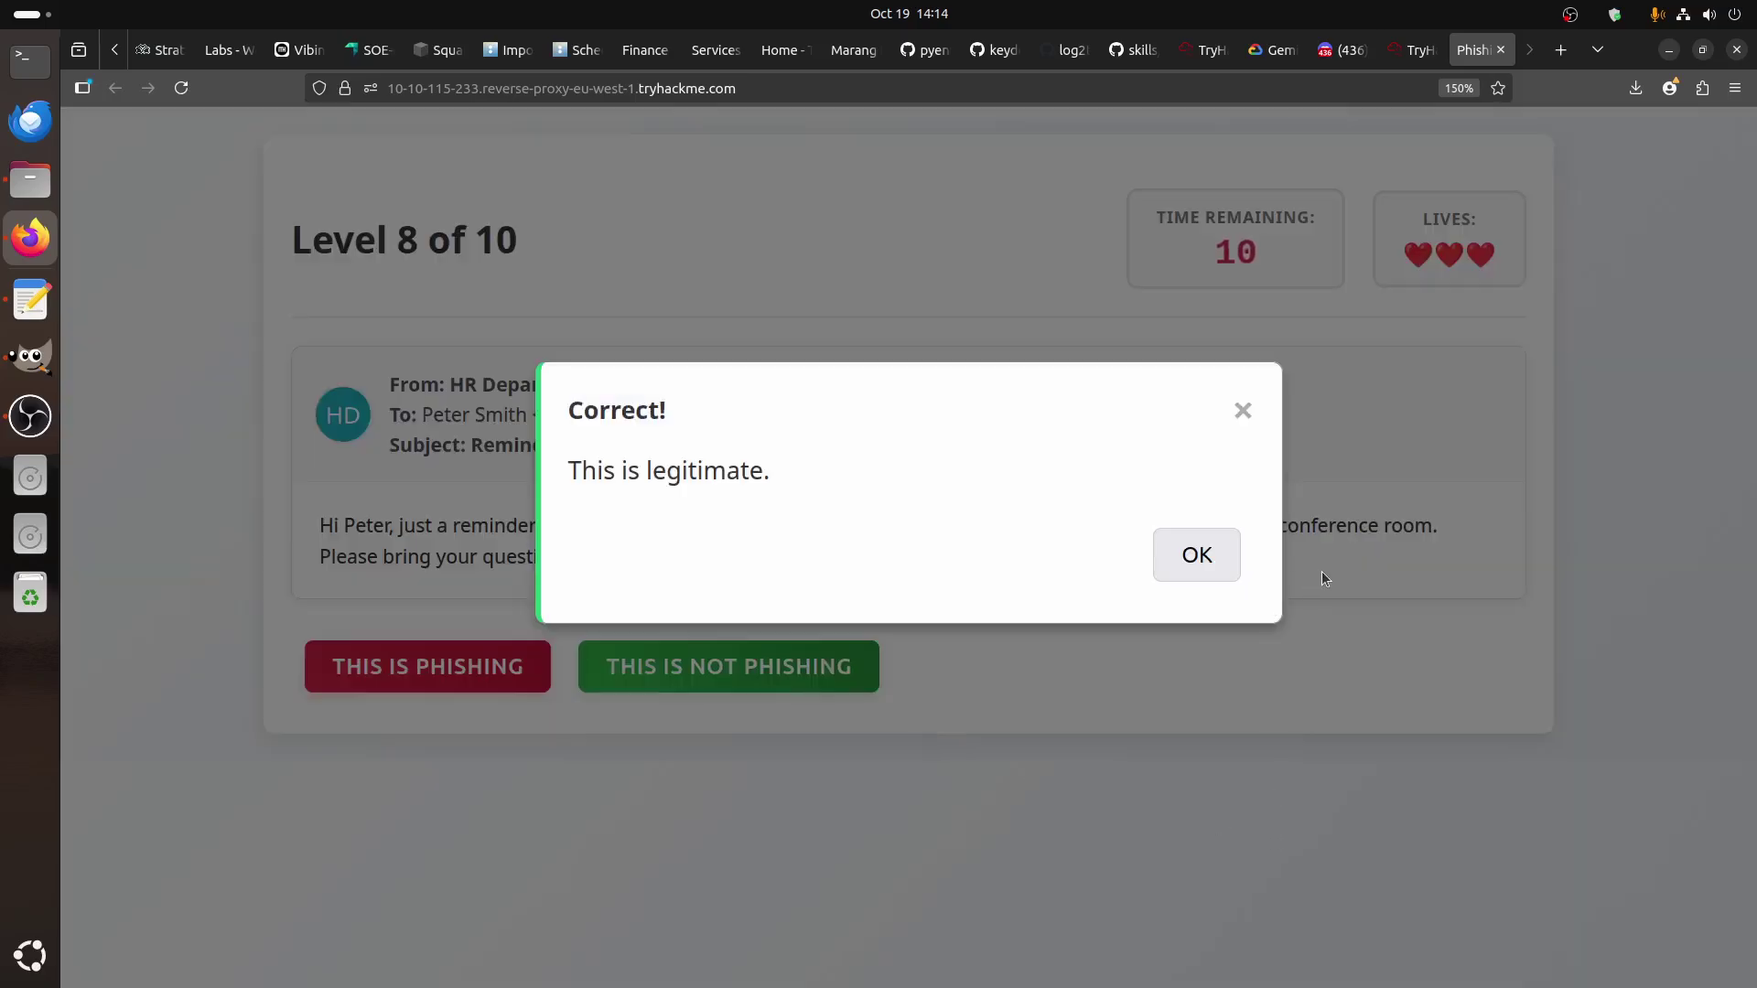
pyautogui.click(1201, 557)
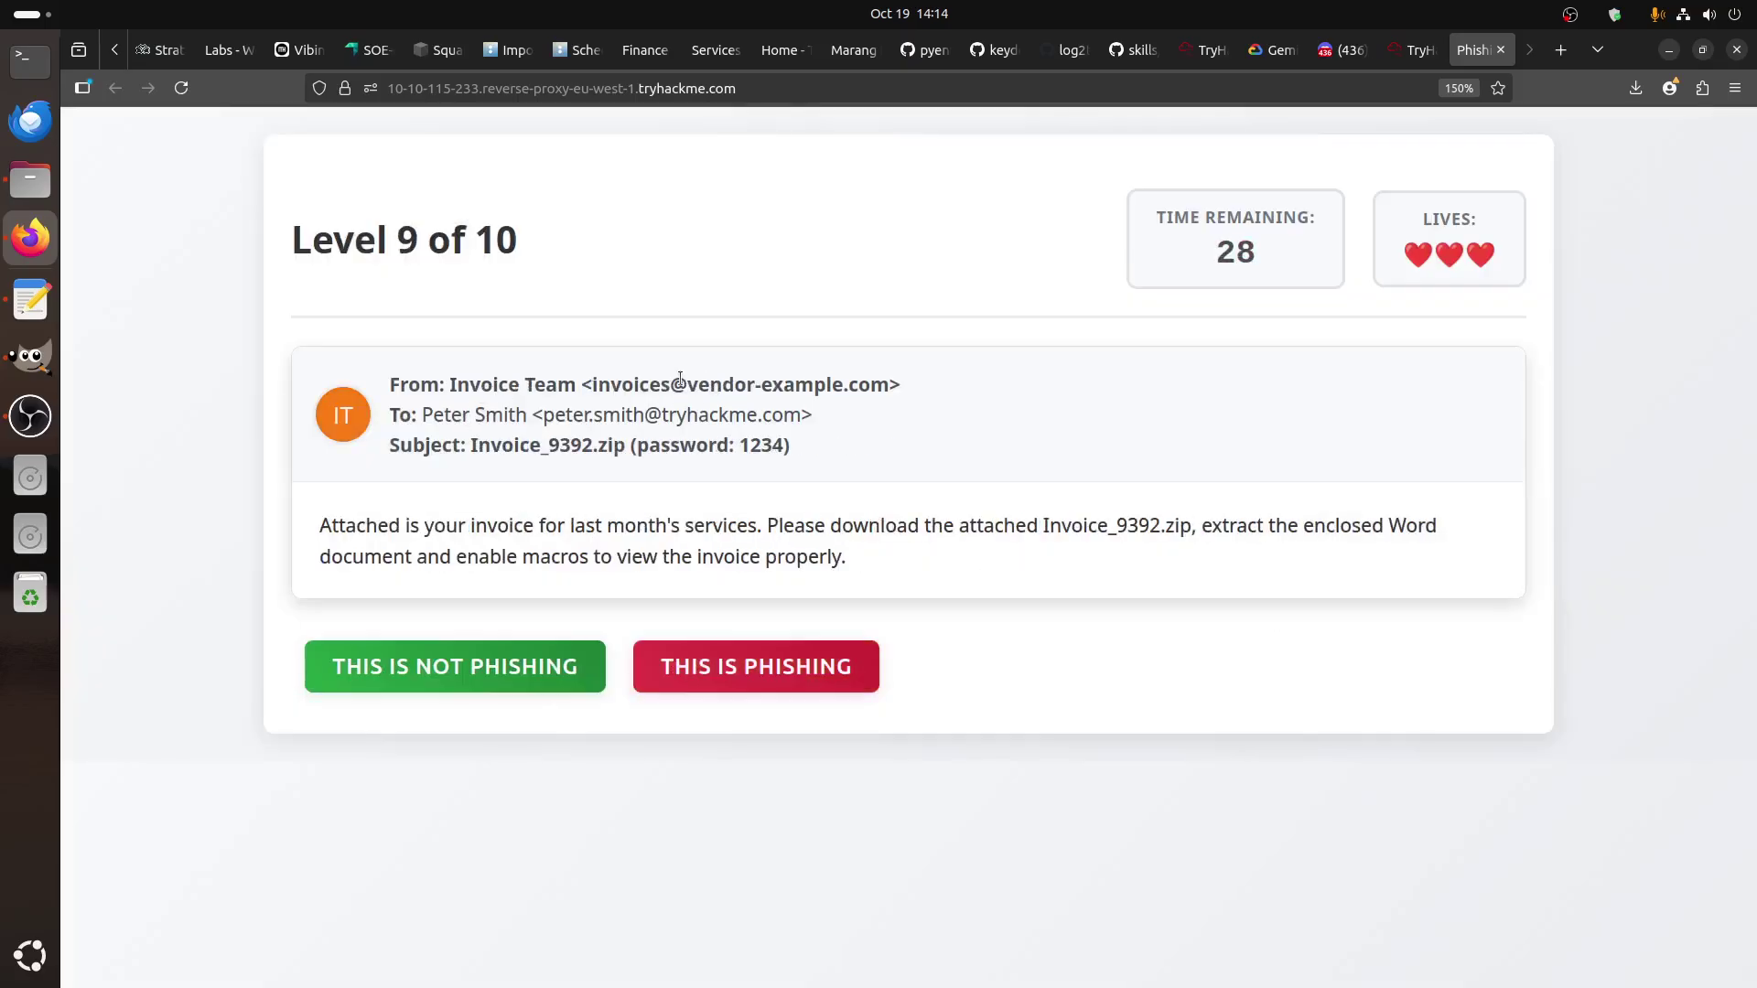
# - Flag the vendor-example.com invoice email as phishing for its macro-enabled attachment
pyautogui.moveTo(685, 385); pyautogui.dragTo(903, 385)
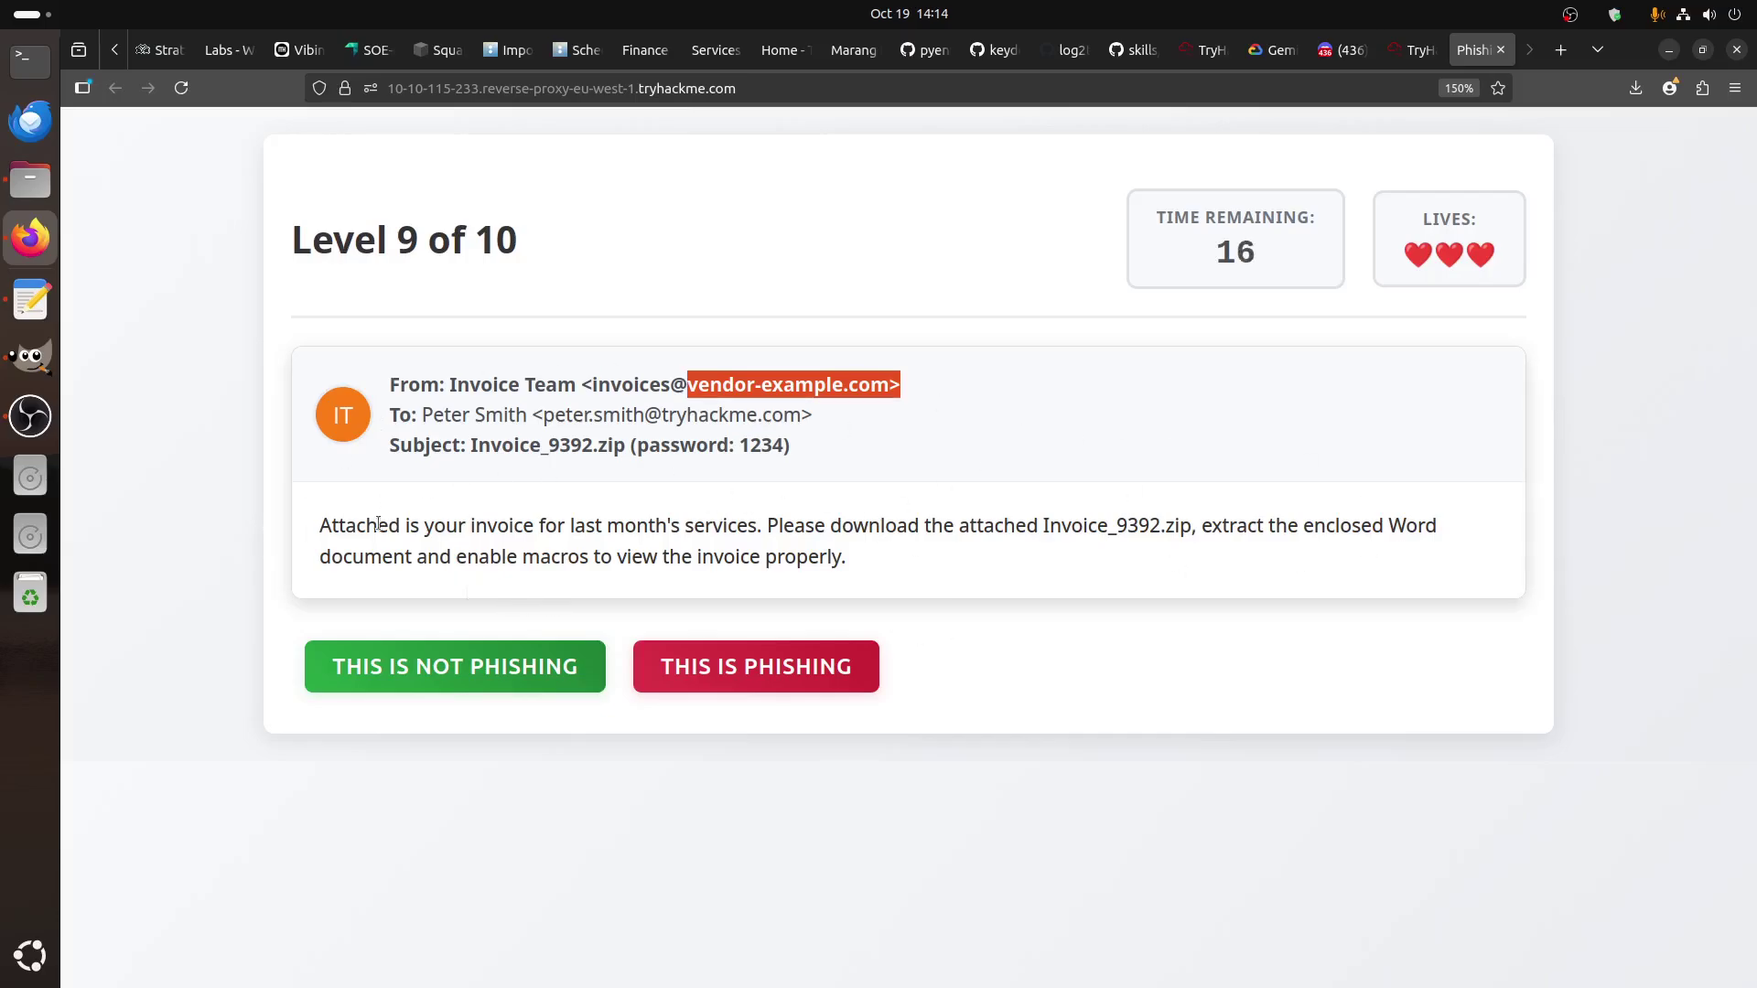
pyautogui.click(697, 666)
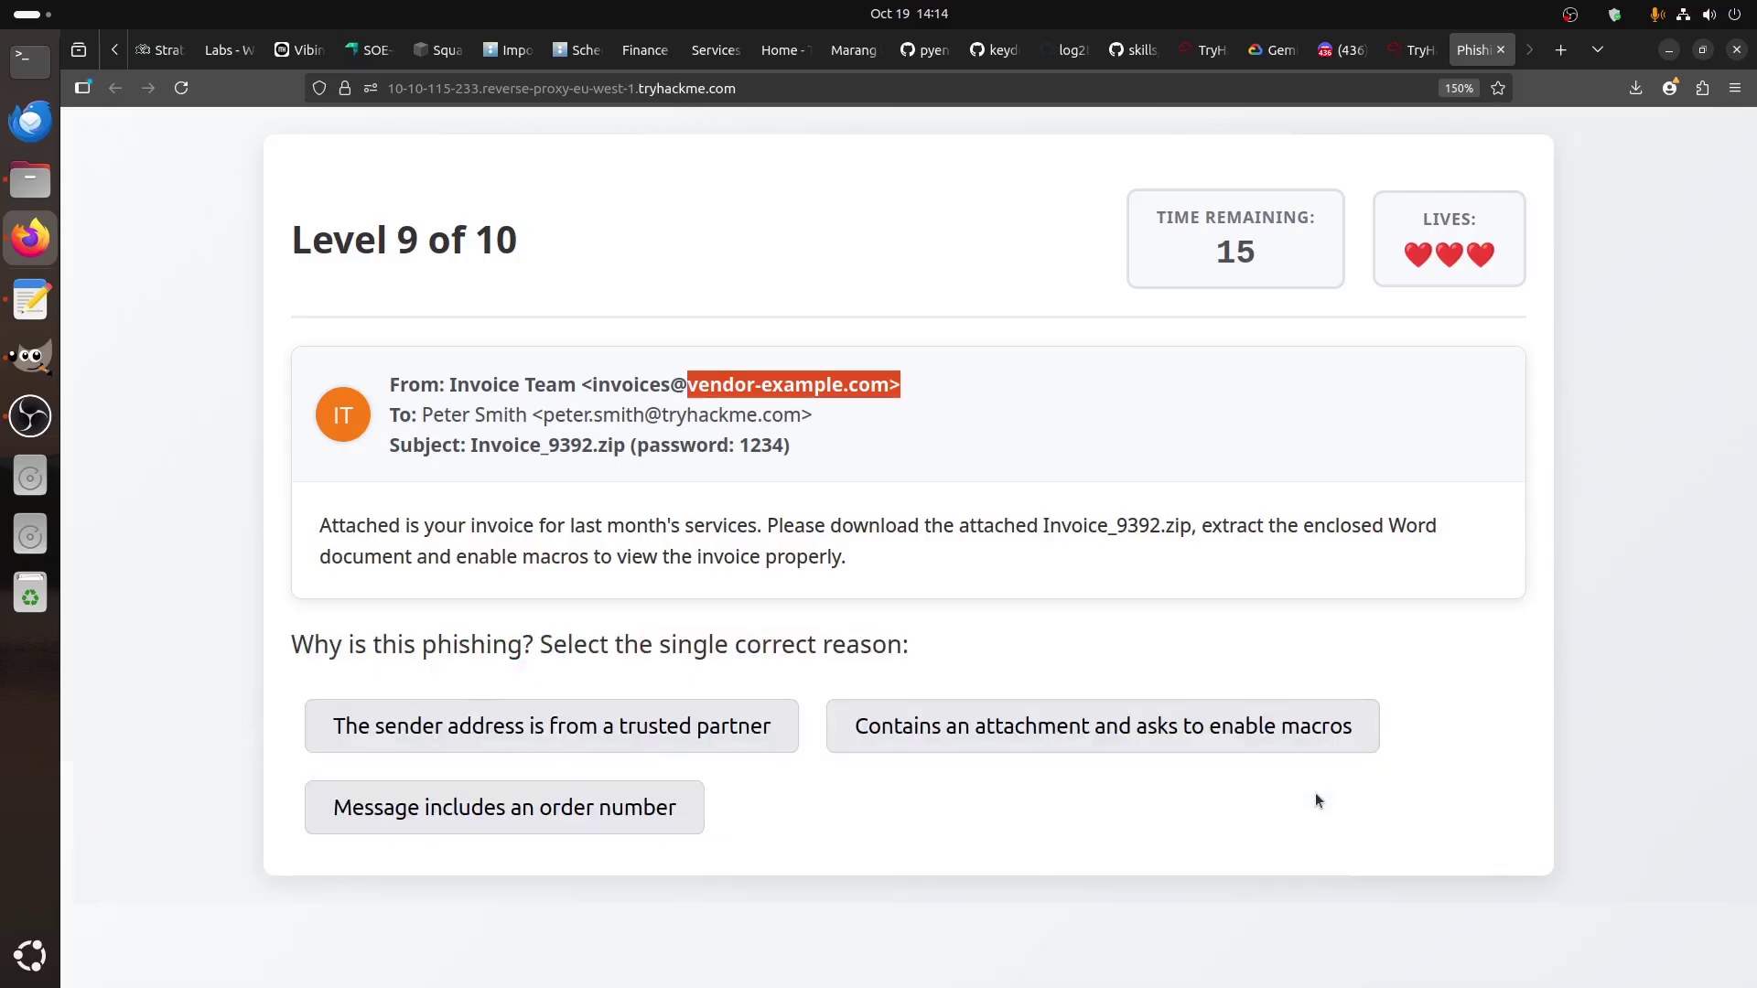
pyautogui.click(1290, 736)
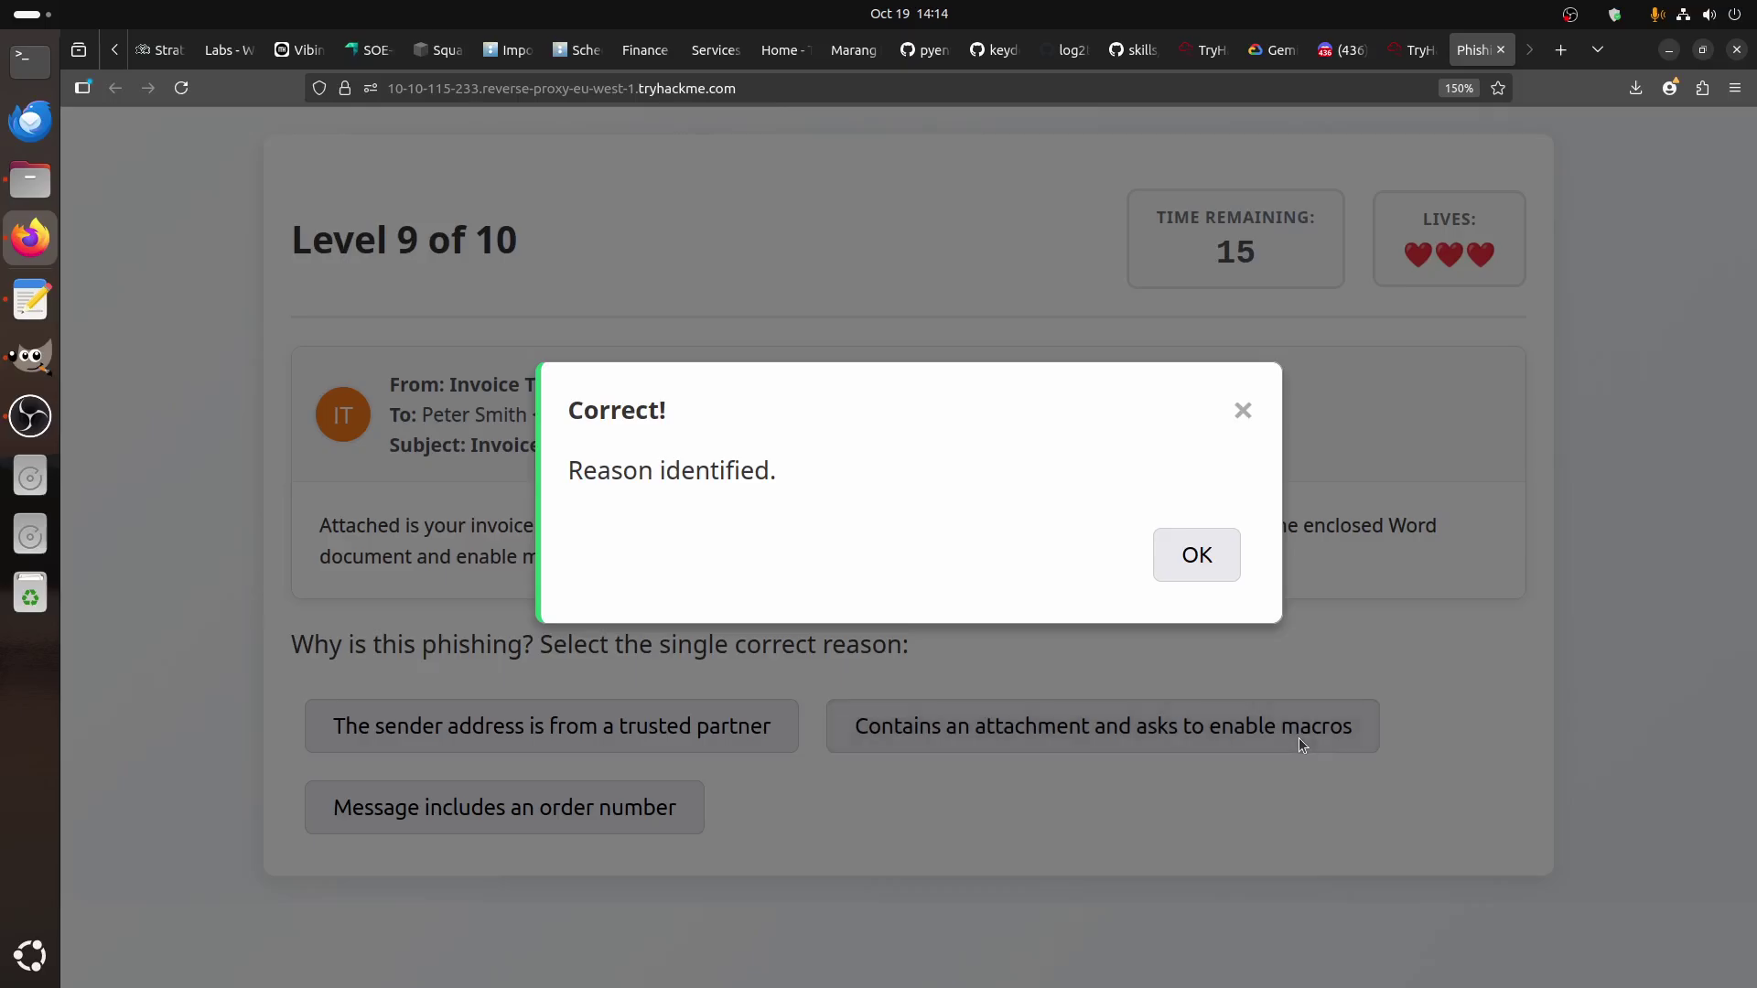
pyautogui.click(1196, 554)
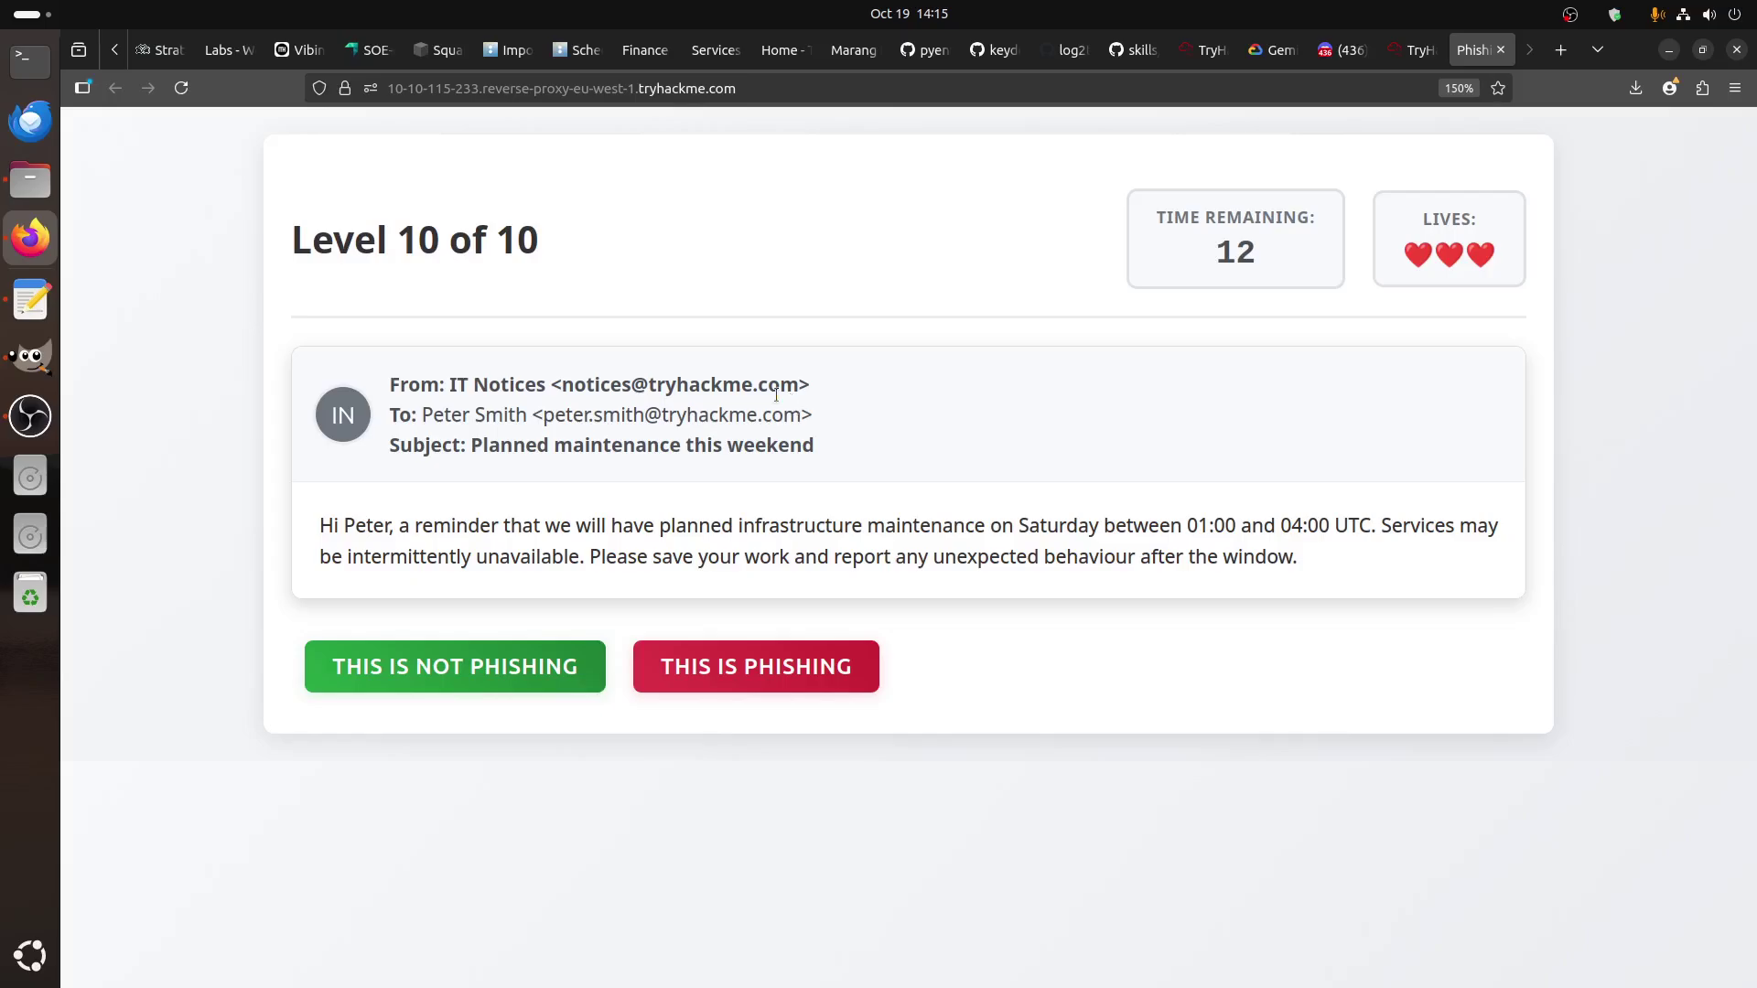
# - Check the IT Notices maintenance email's domains and subject, then mark it legitimate
pyautogui.moveTo(810, 384); pyautogui.dragTo(647, 385)
pyautogui.moveTo(785, 415); pyautogui.dragTo(668, 415)
pyautogui.click(485, 450)
pyautogui.moveTo(485, 445); pyautogui.dragTo(834, 455)
pyautogui.click(466, 666)
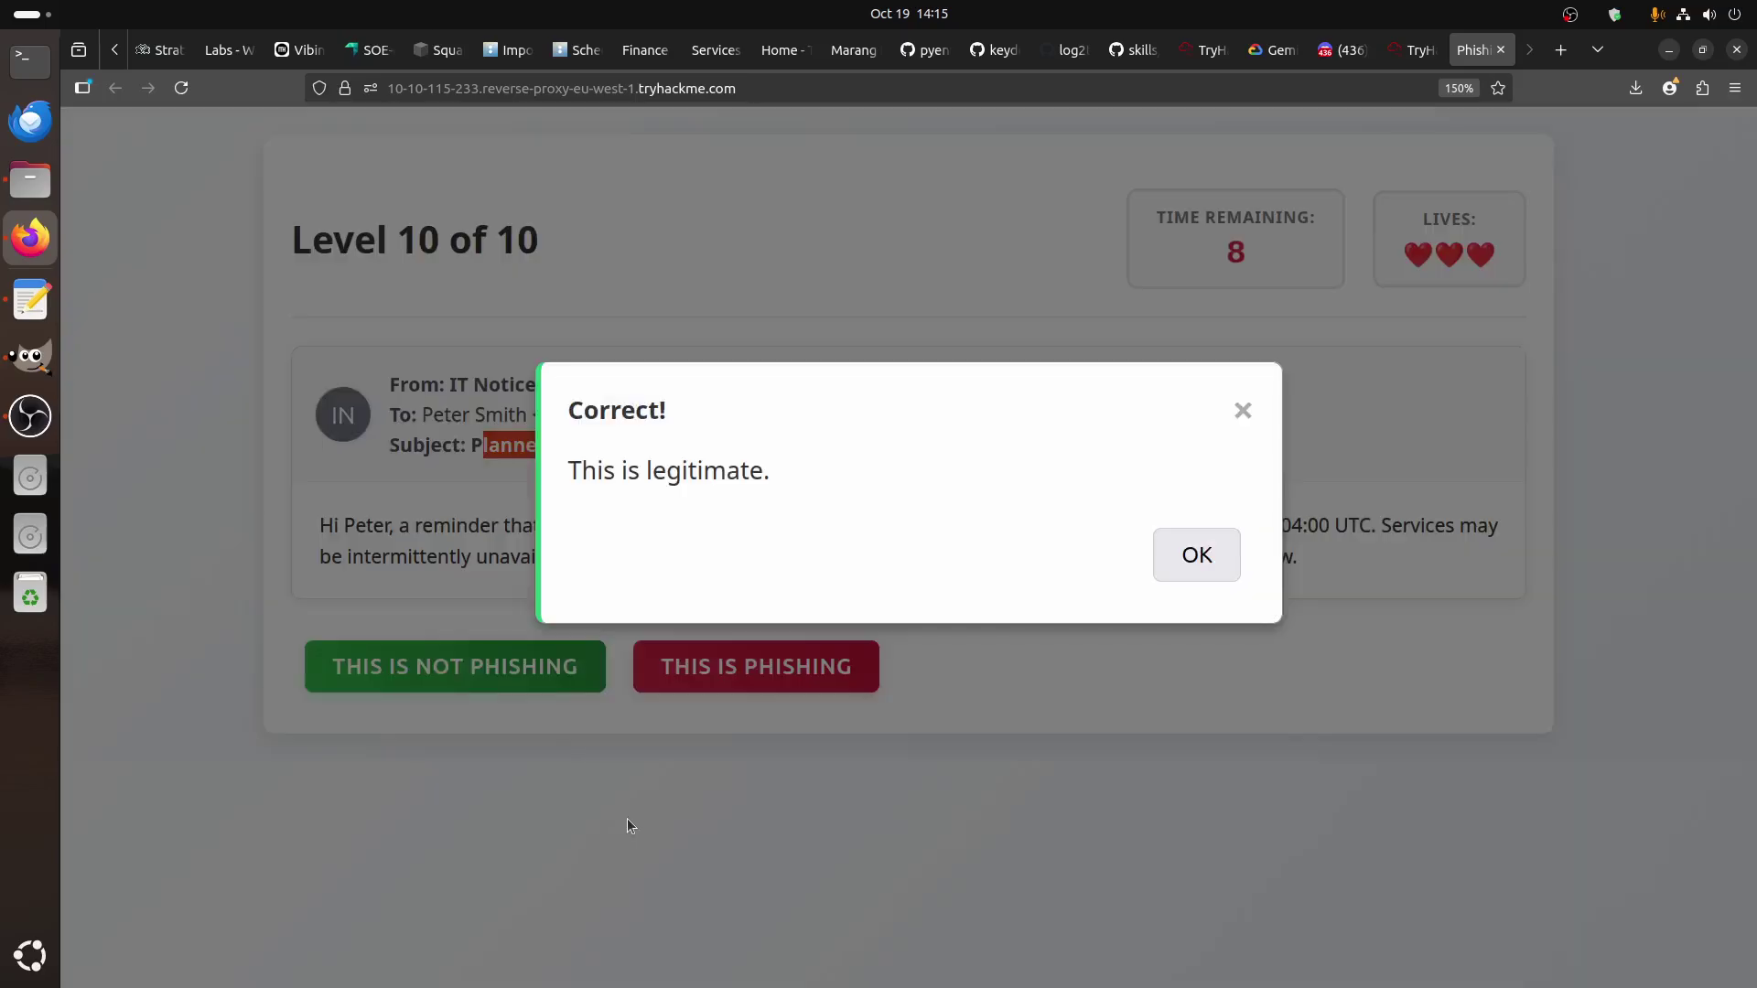
pyautogui.click(1195, 555)
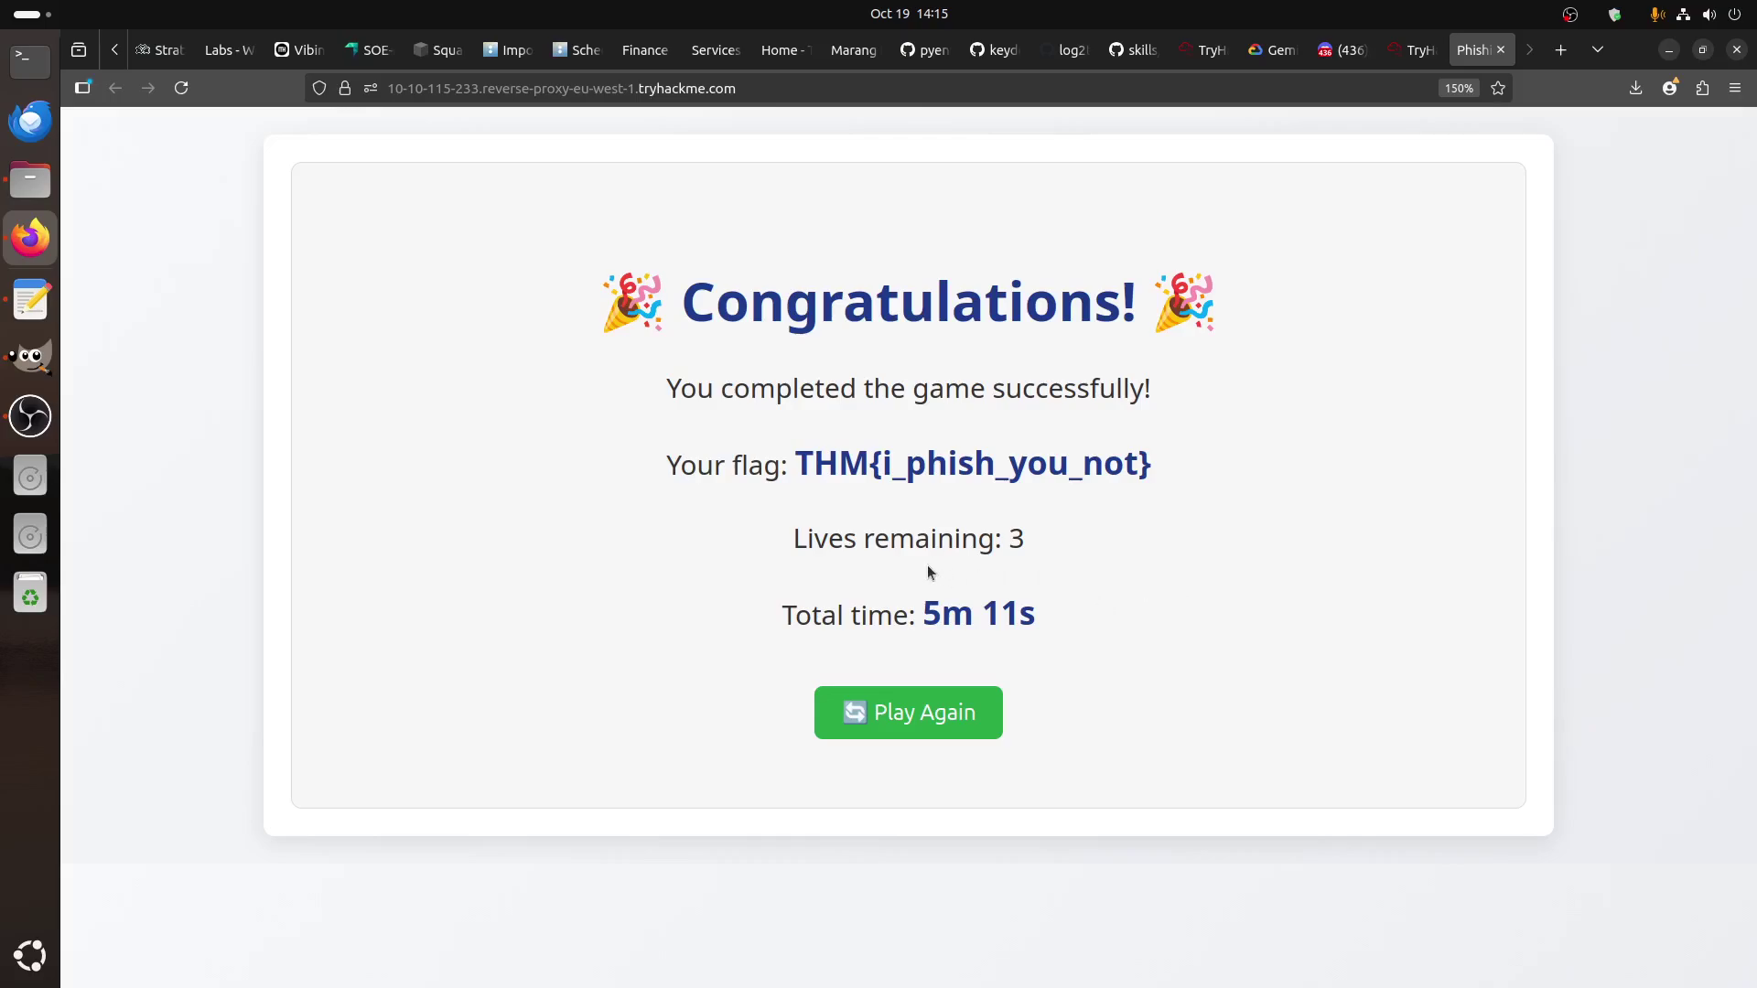
# - Choose Play Again after the THM{i_phish_you_not} flag is shown
pyautogui.click(908, 723)
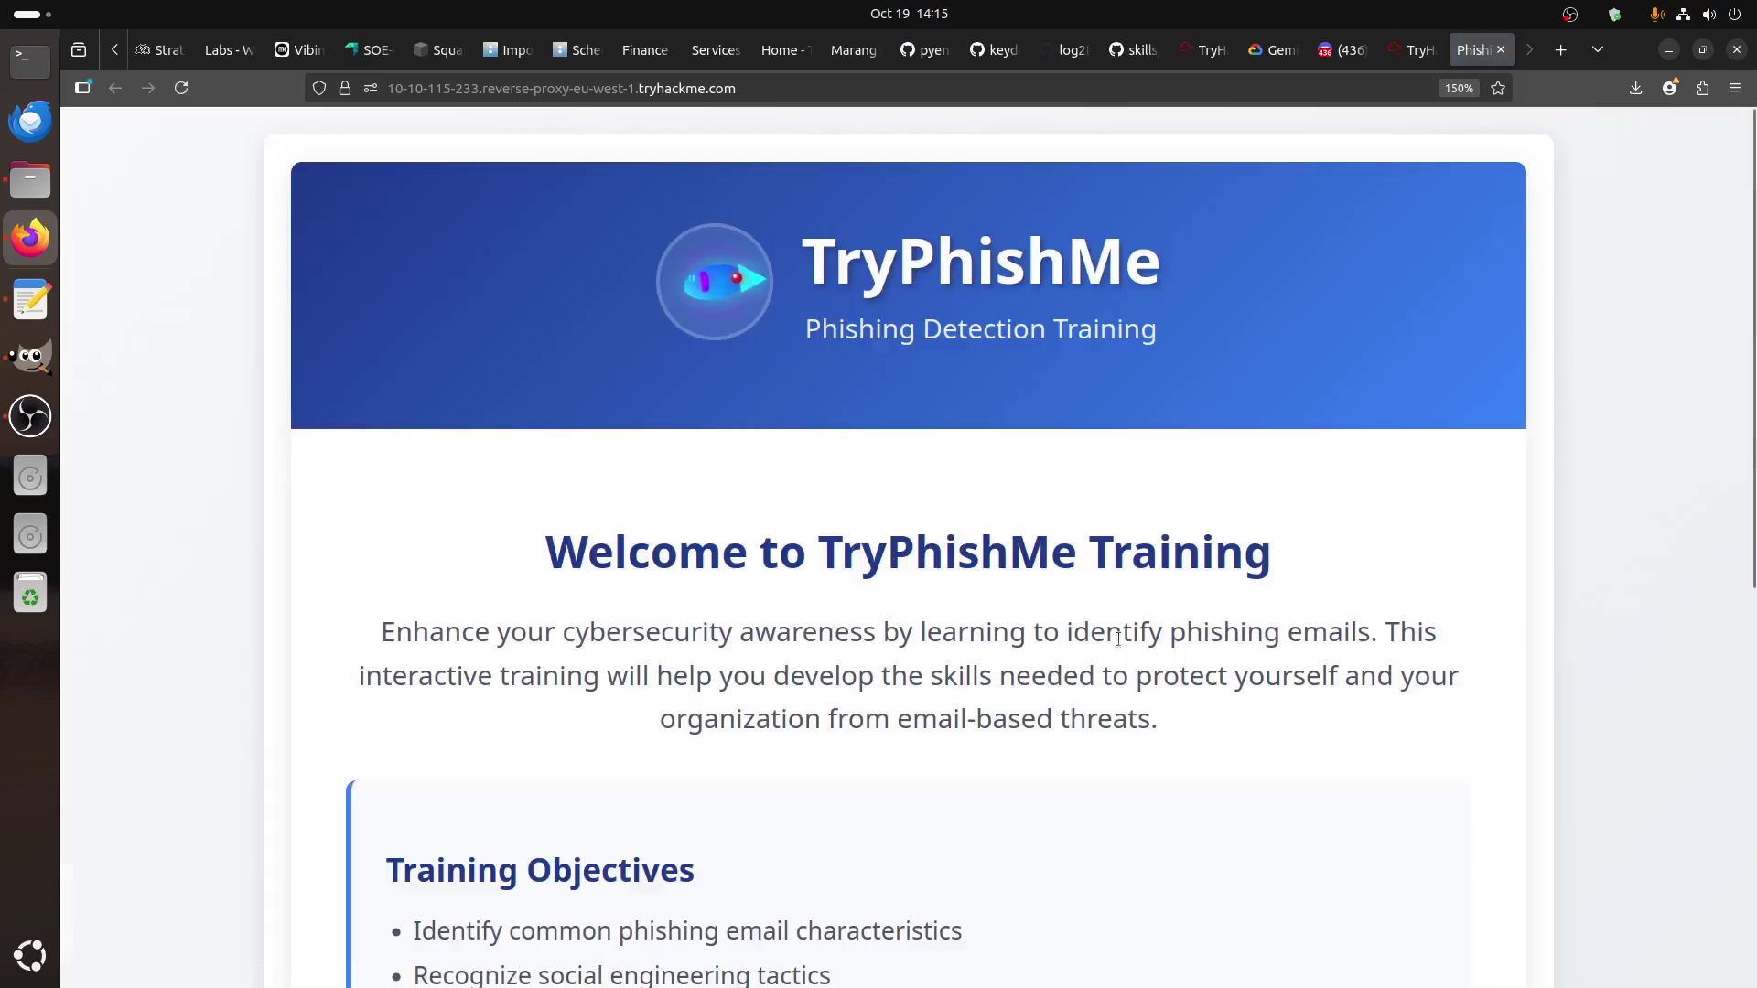
pyautogui.scroll(-5, 1111, 590)
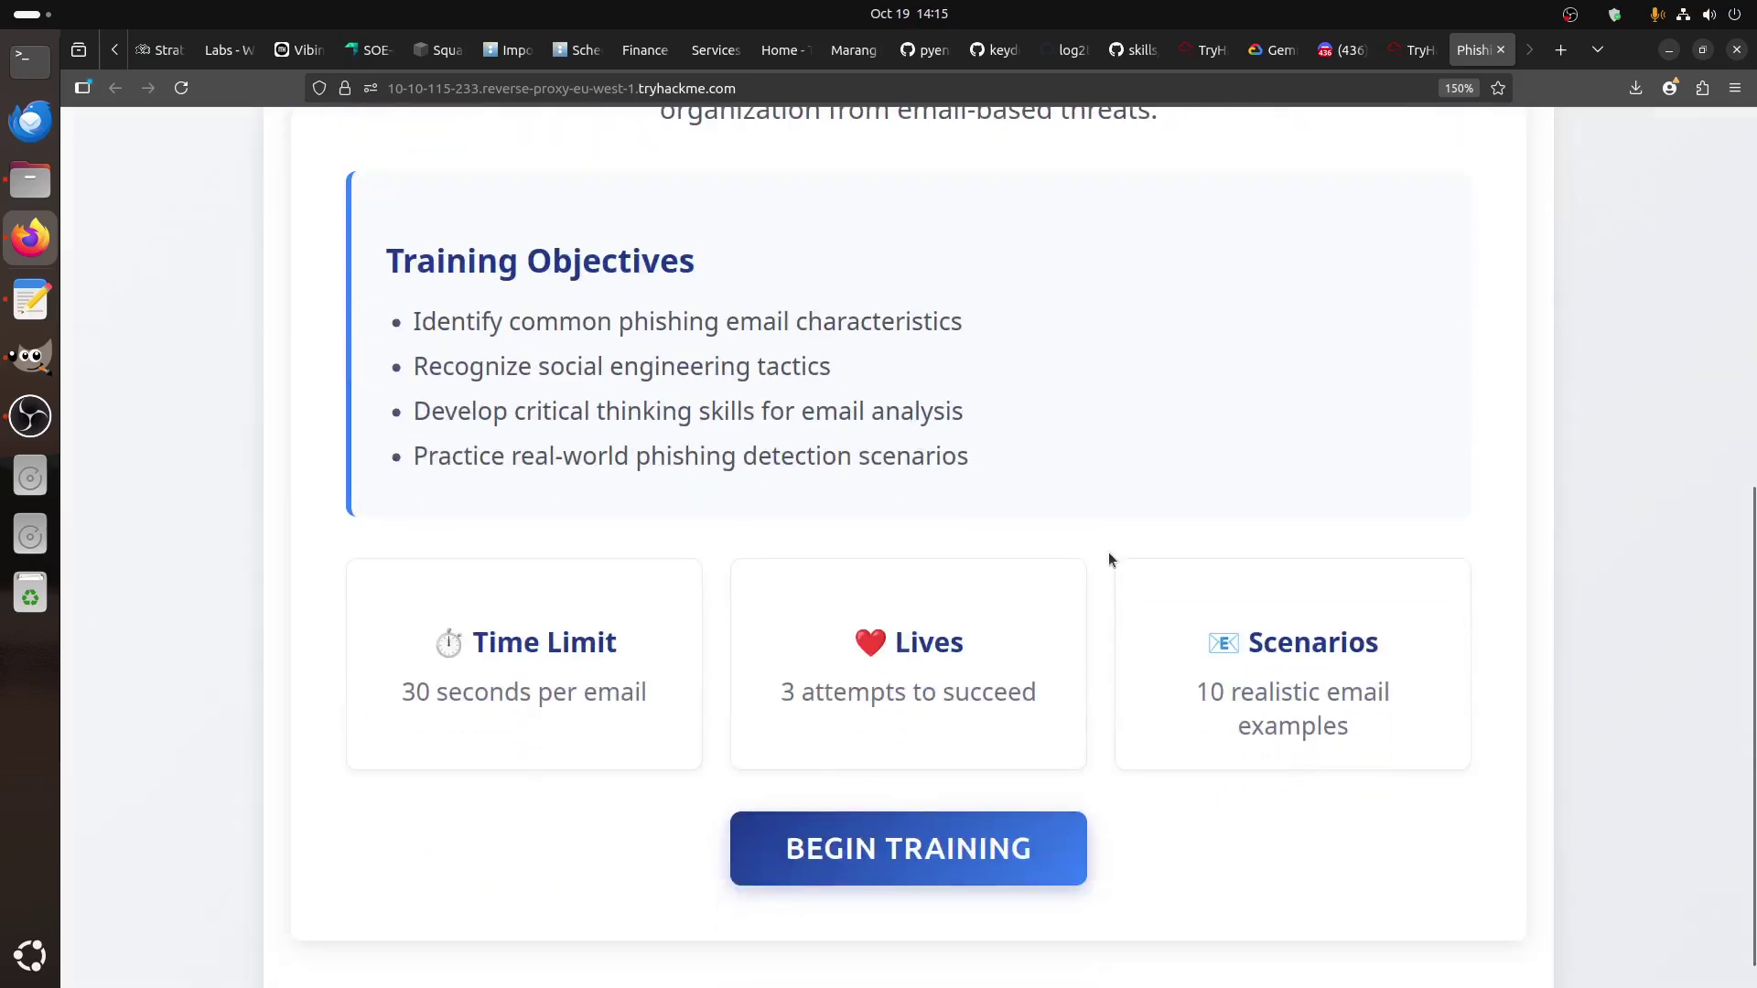
pyautogui.scroll(5, 1110, 559)
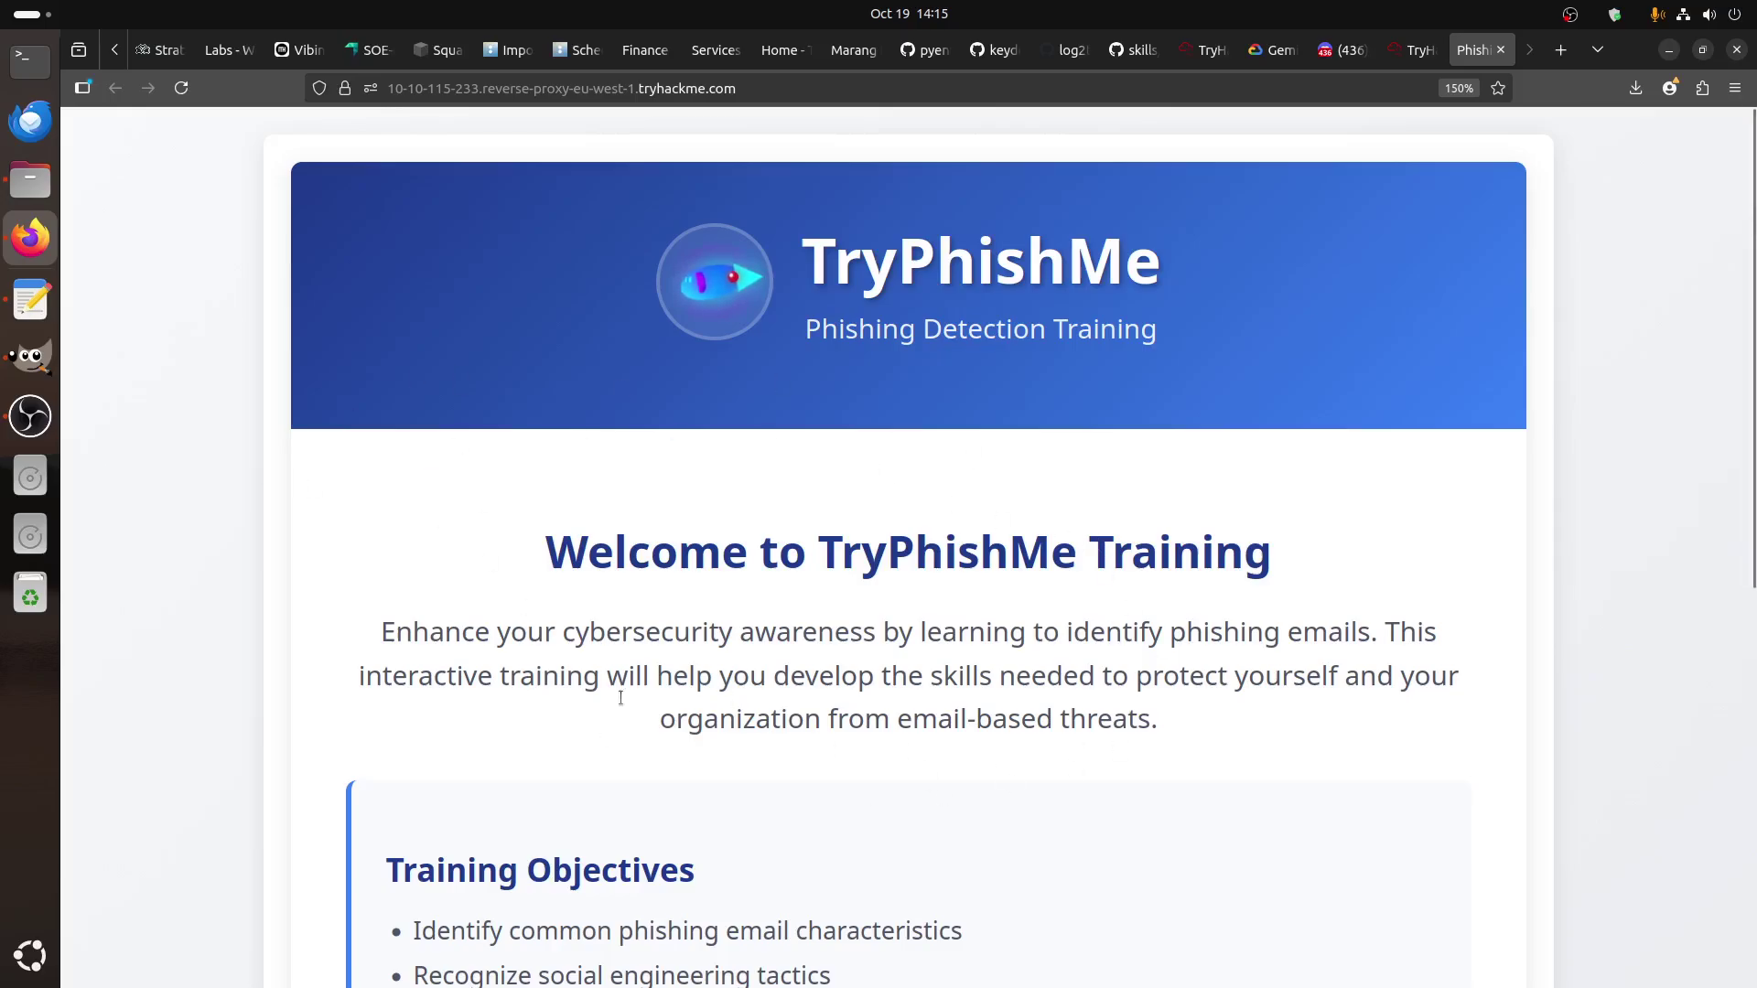
pyautogui.scroll(-5, 737, 701)
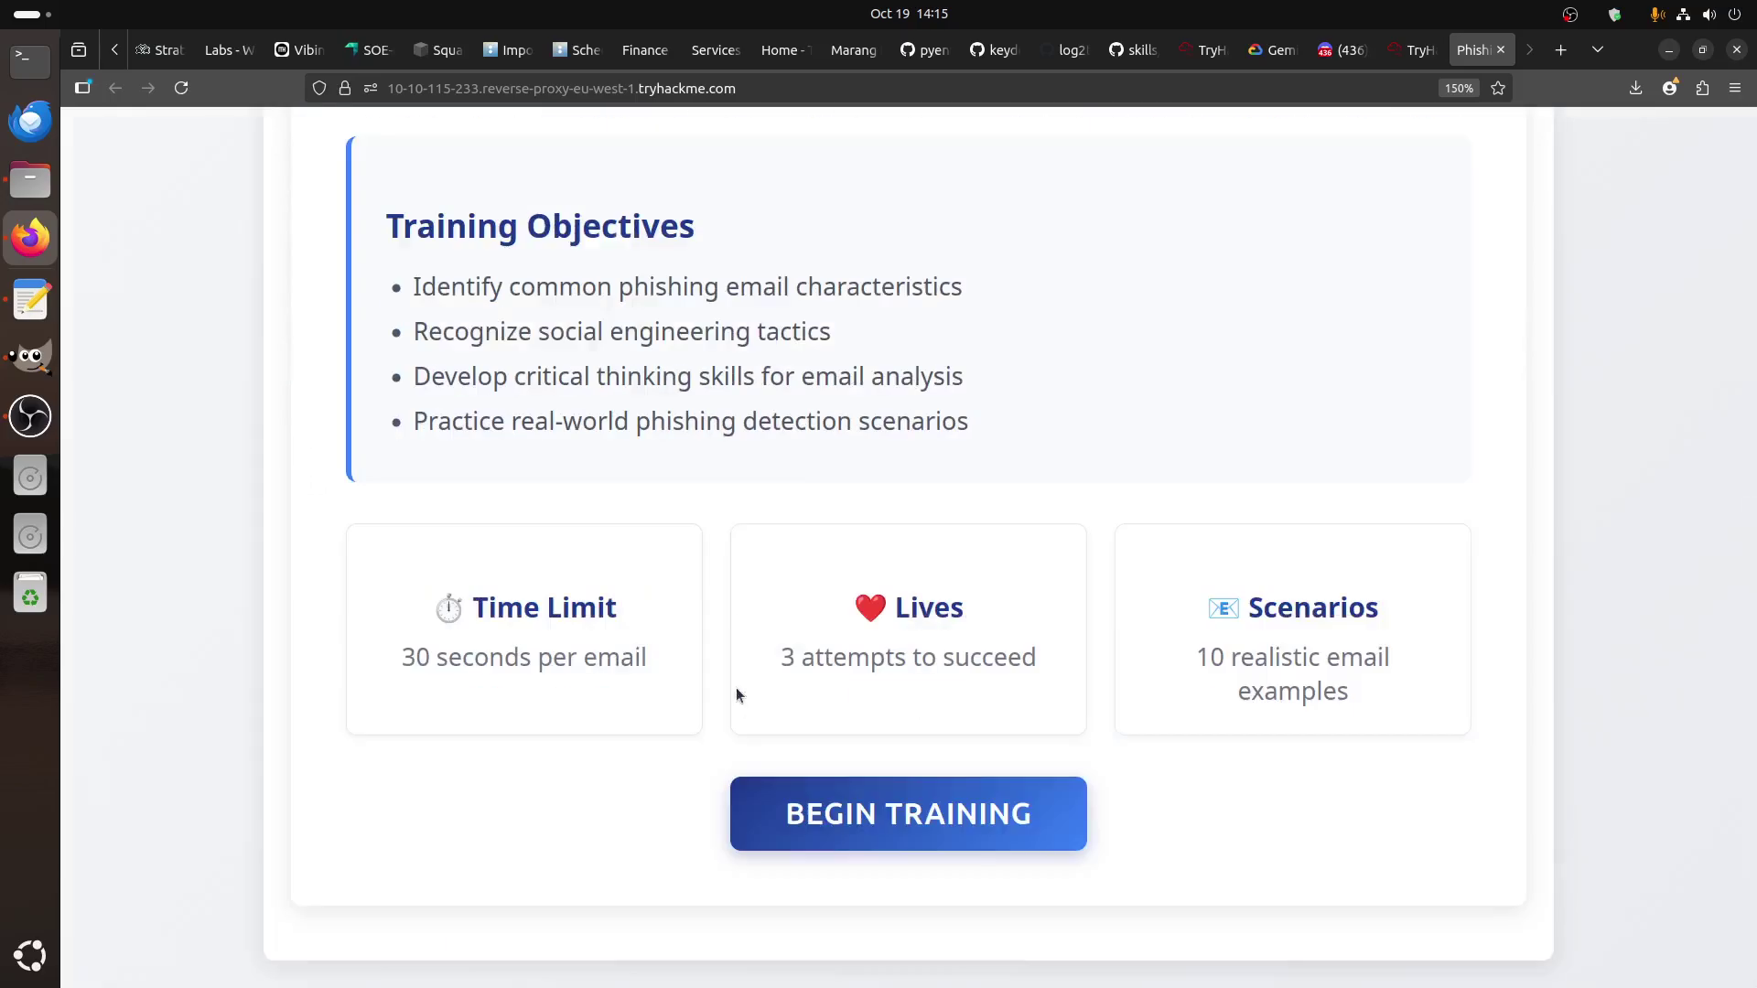
pyautogui.scroll(5, 736, 695)
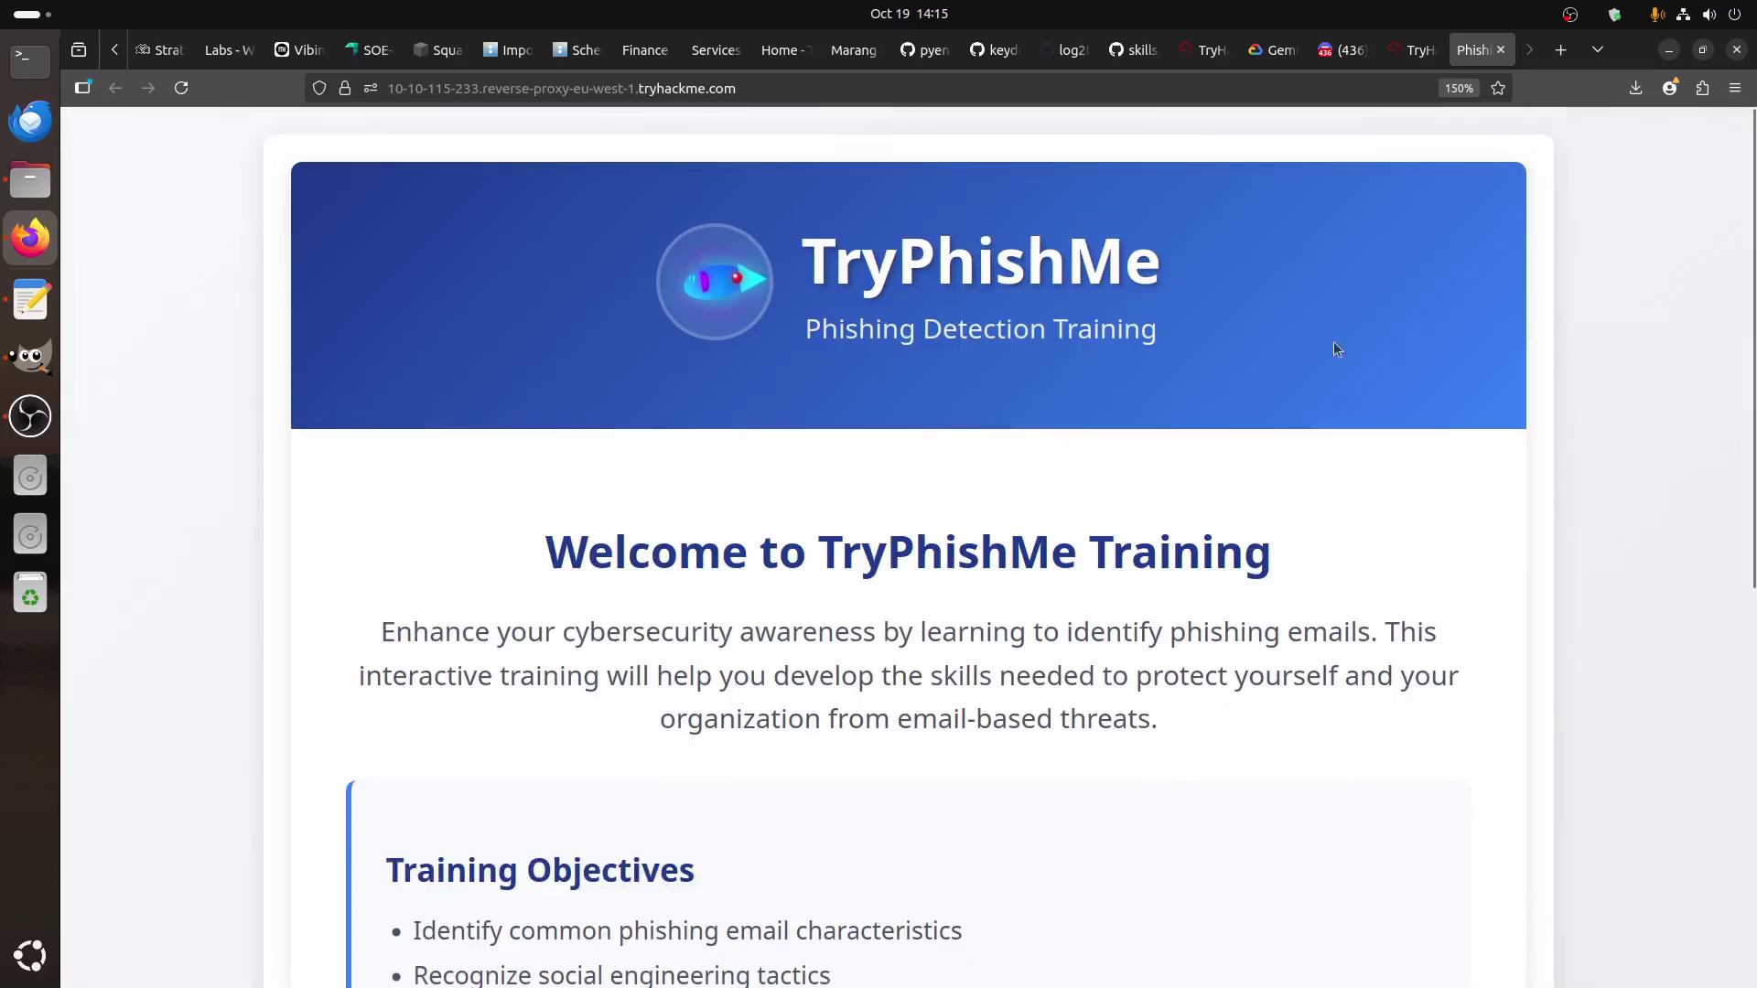
# - Review The Phishing Pond's Free Room info at 100% complete, then return to TryPhishMe
pyautogui.click(1411, 49)
pyautogui.scroll(5, 1043, 598)
pyautogui.scroll(5, 921, 577)
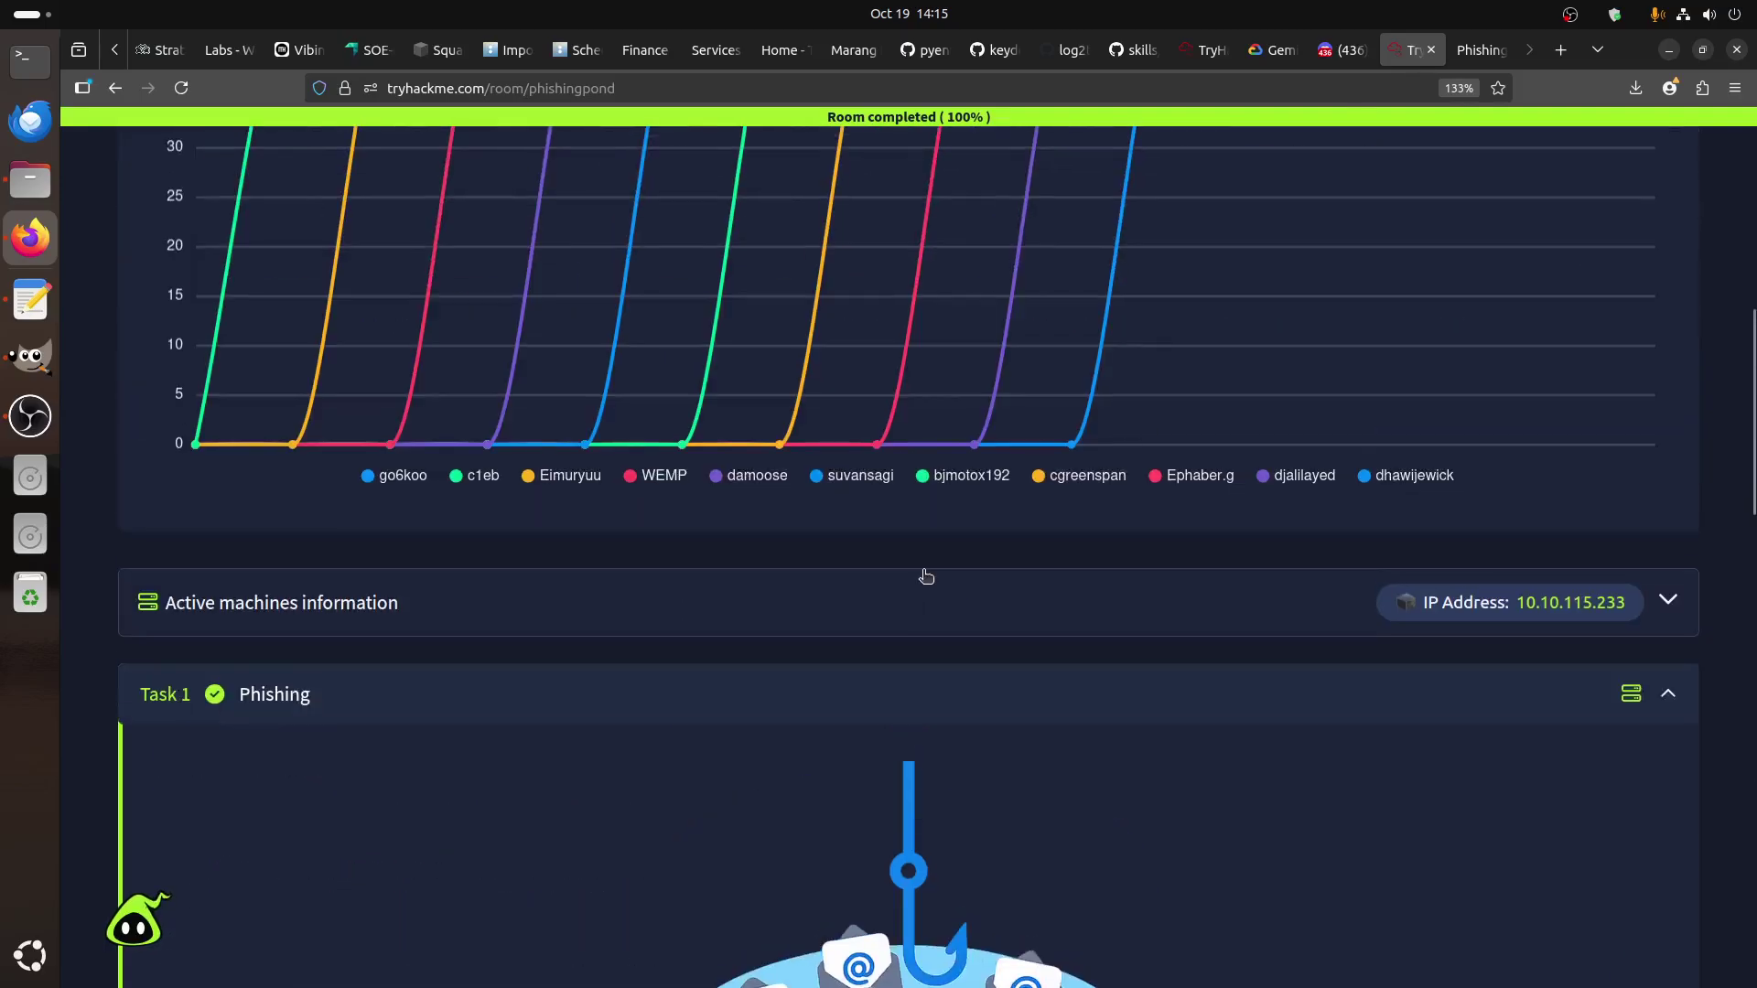
pyautogui.scroll(5, 899, 557)
pyautogui.click(970, 318)
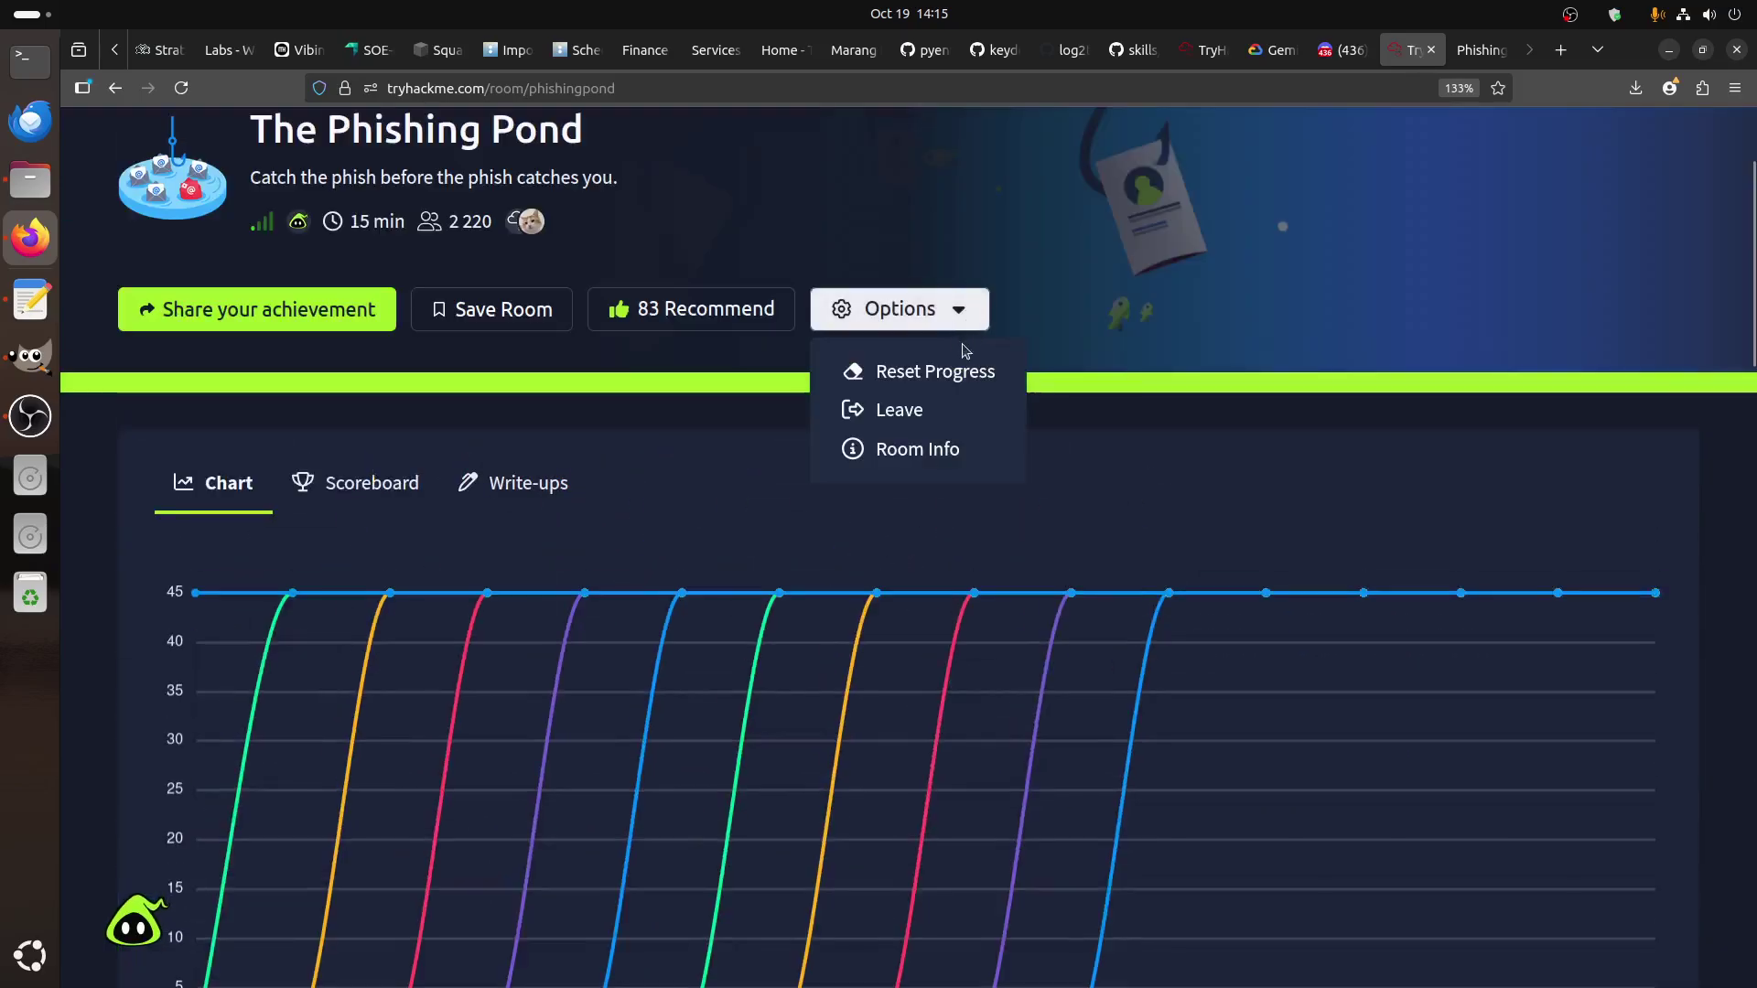
pyautogui.click(943, 454)
pyautogui.moveTo(691, 434); pyautogui.dragTo(605, 436)
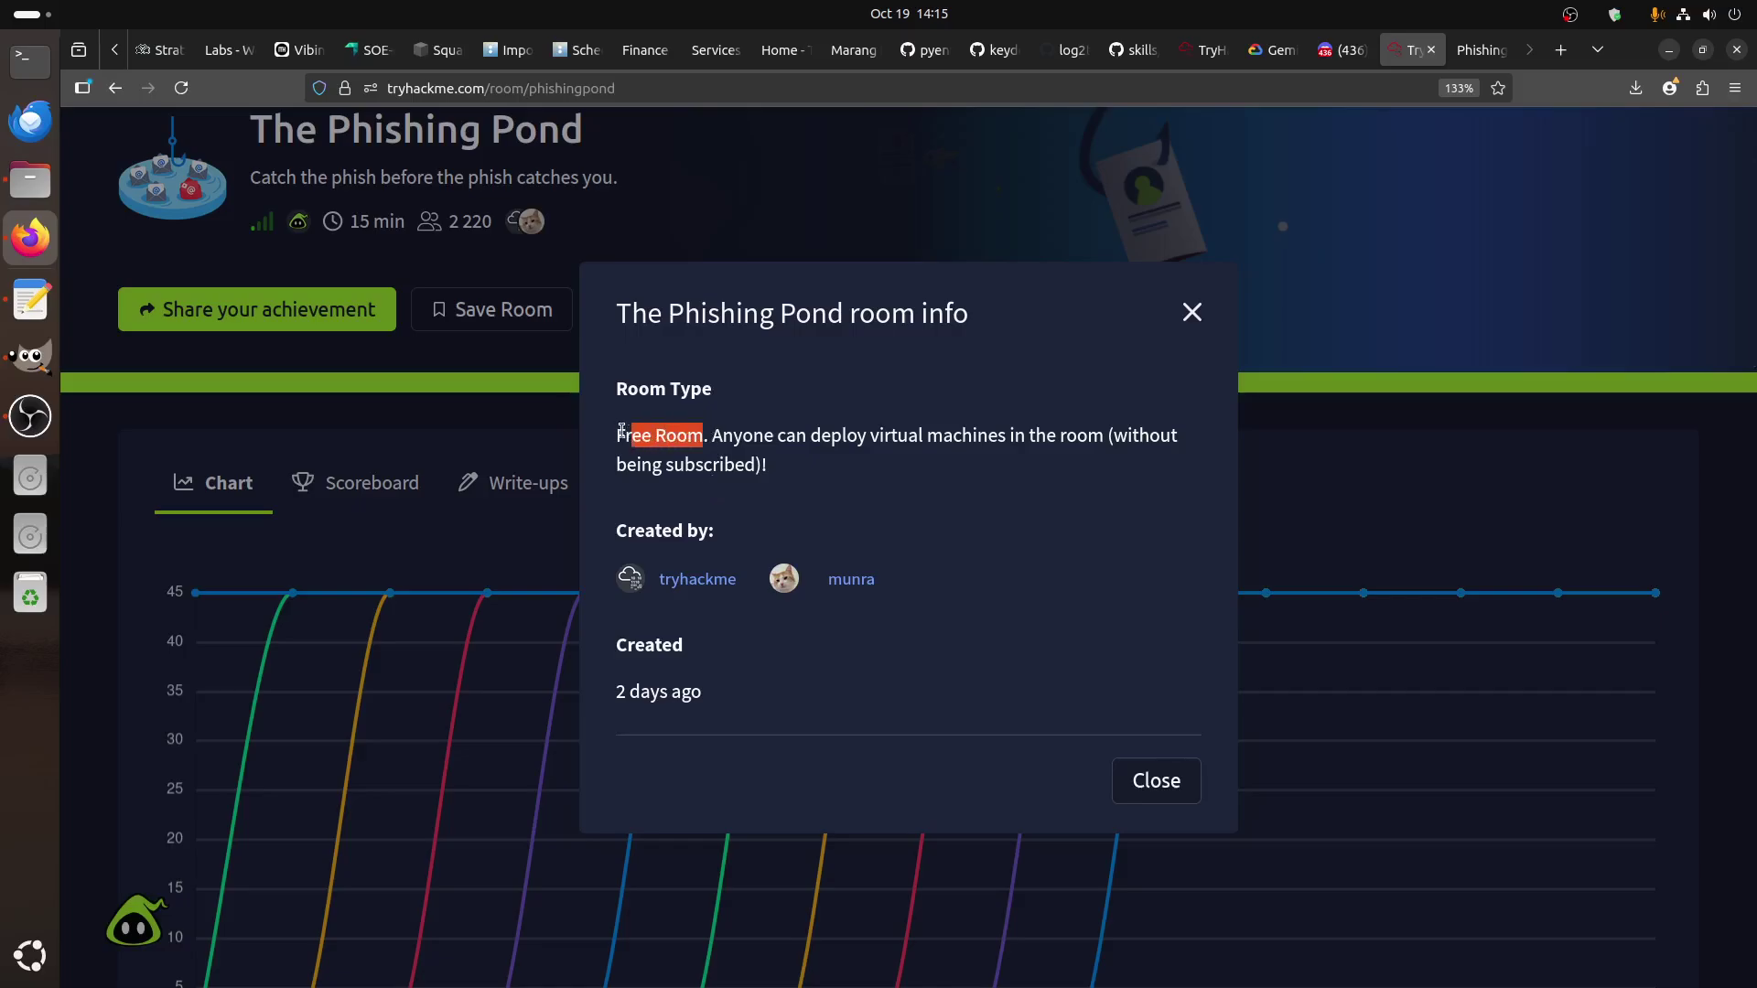
pyautogui.click(1193, 316)
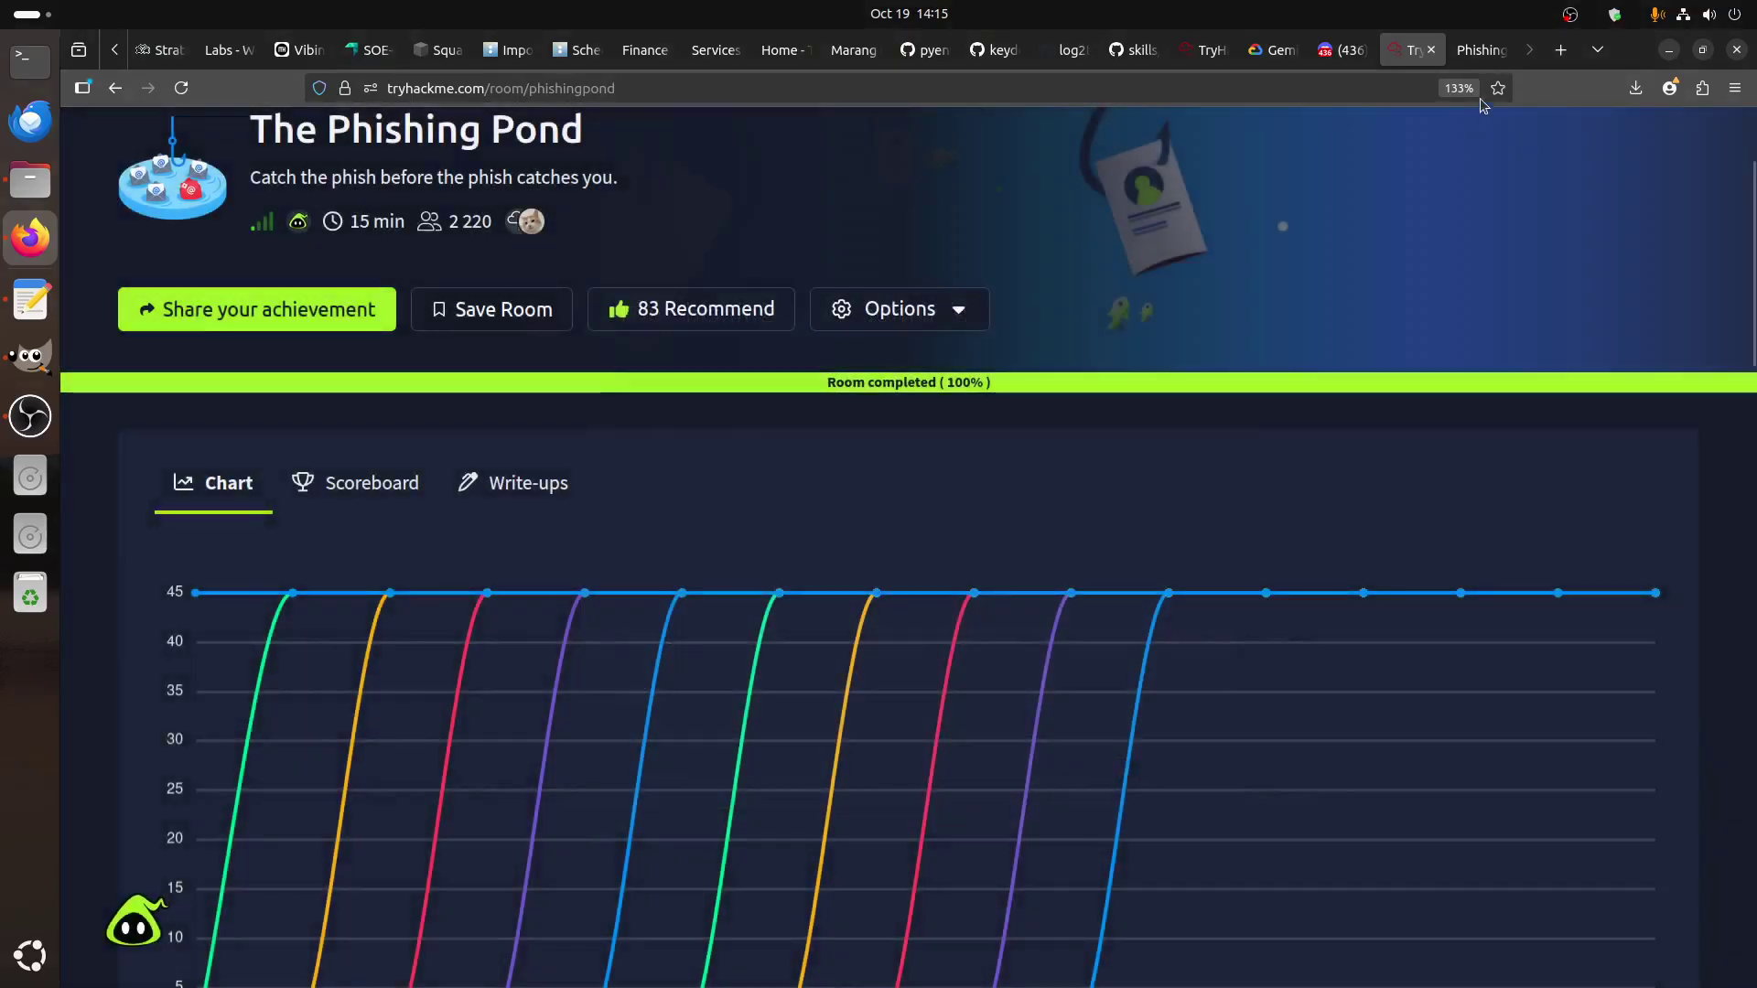
pyautogui.hotkey('ctrl', 'Tab')
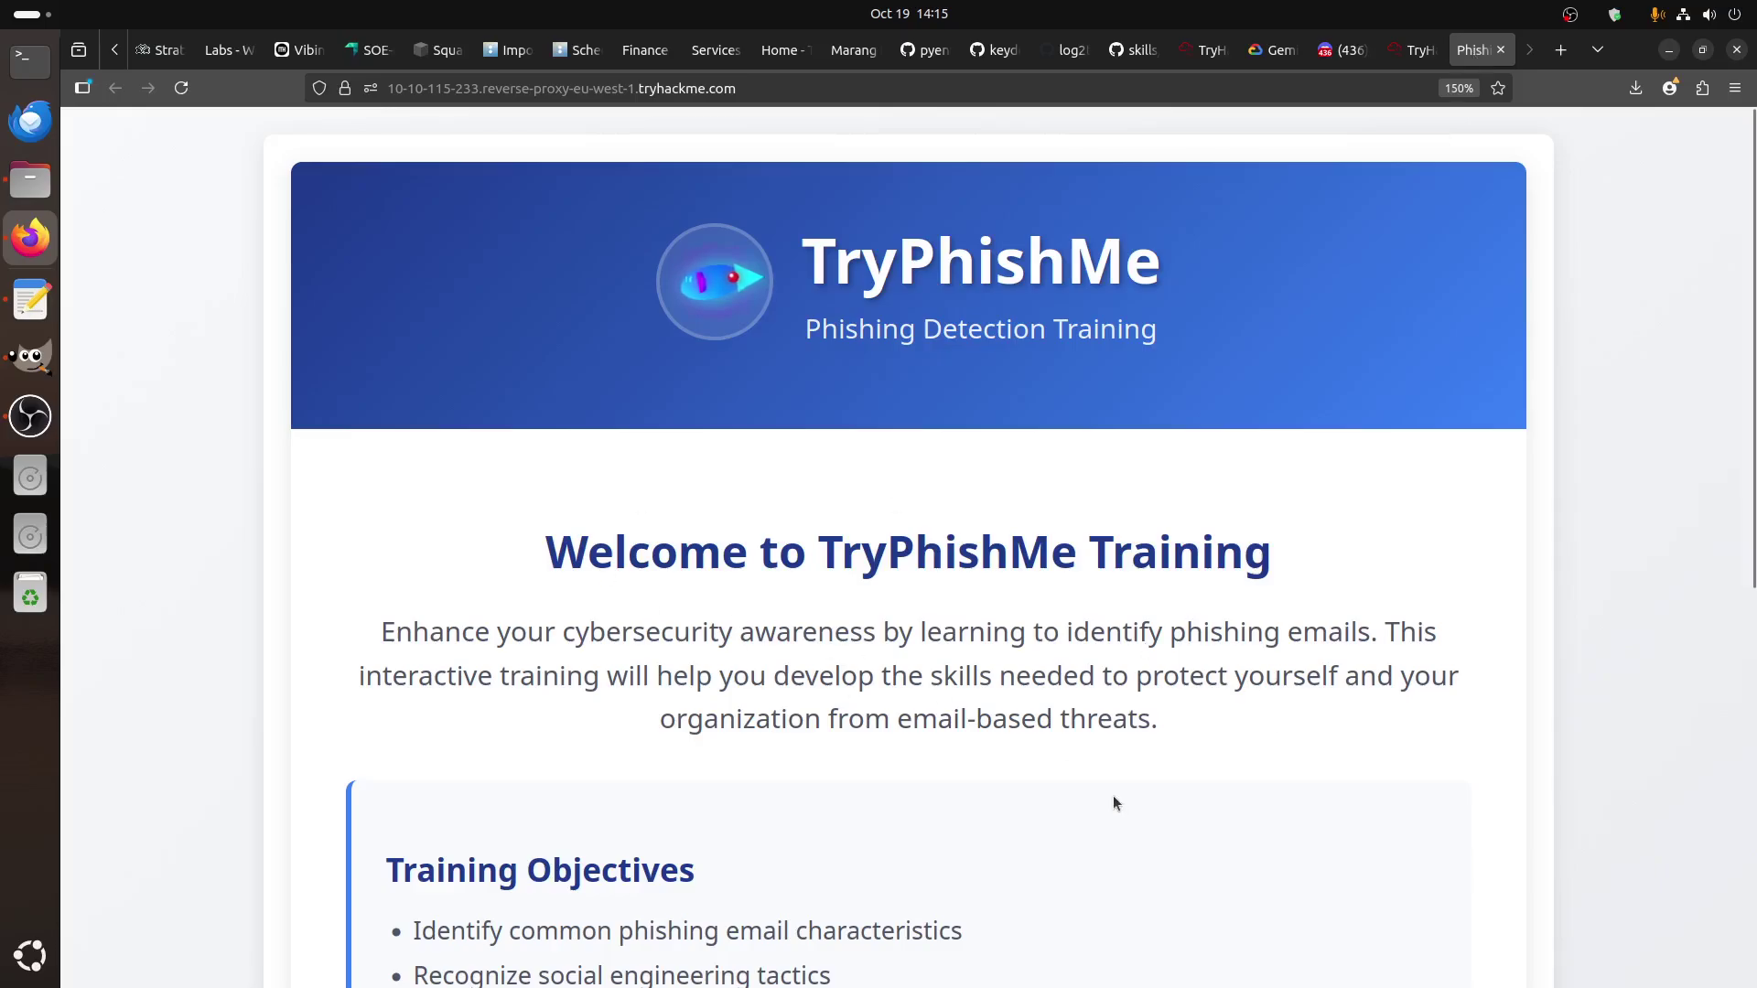
pyautogui.click(30, 416)
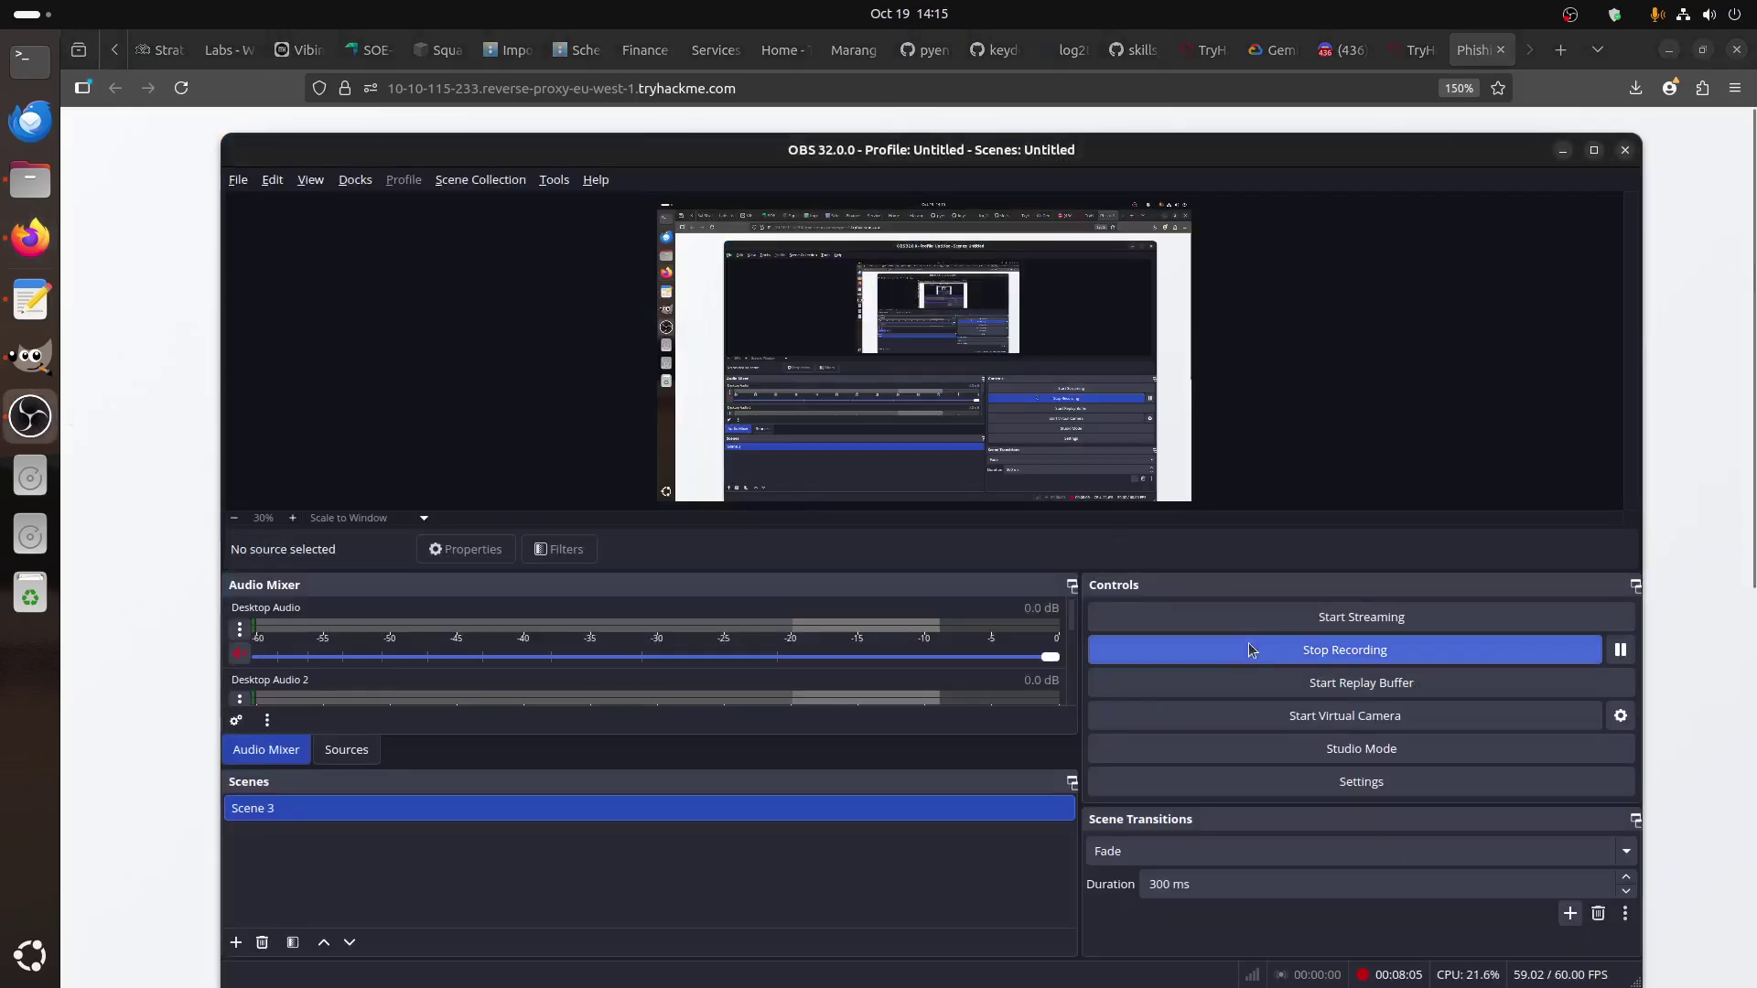